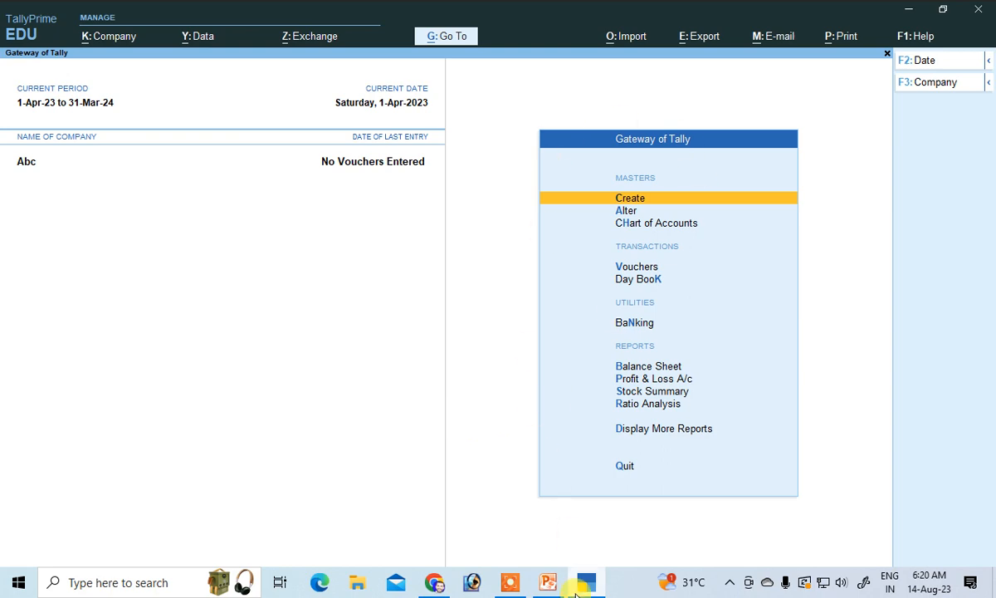
Switch to the PowerPoint slide and annotate transaction 1 with the red pen: a tick, "Dr - Cash", "Cr - Capital" and the circled voucher key.
click(547, 583)
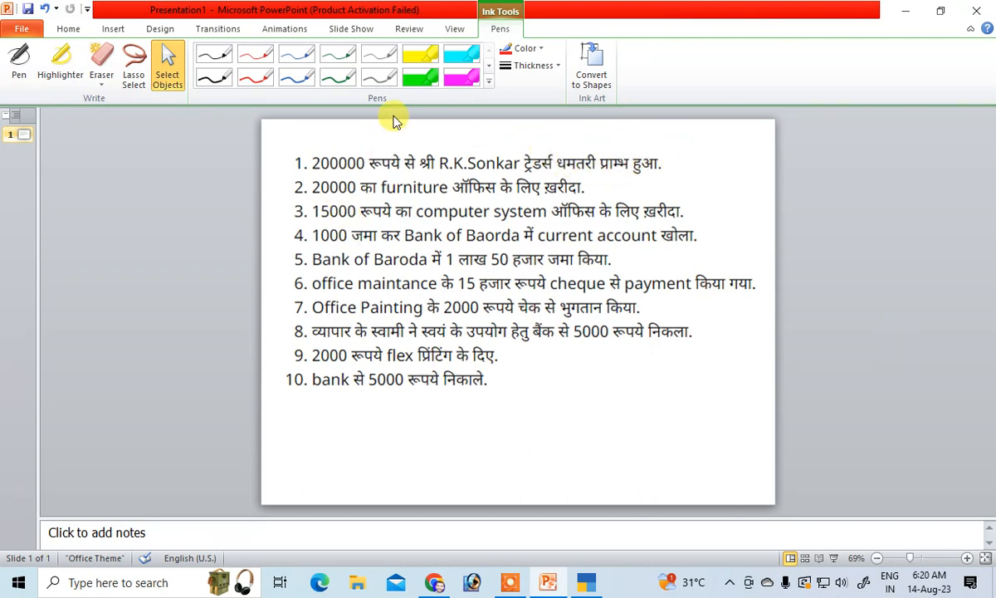
click(251, 79)
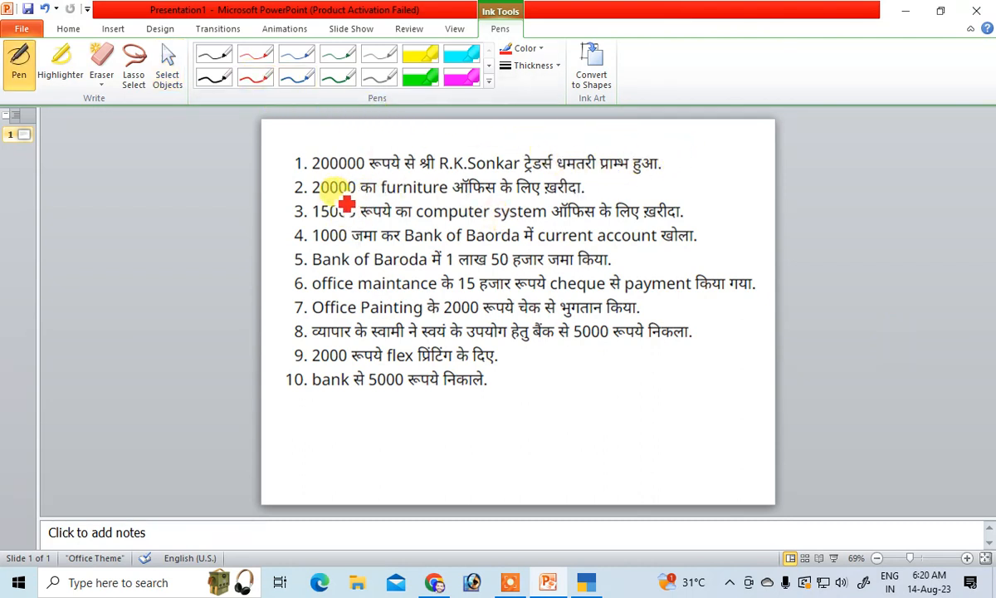
drag(282, 177, 333, 152)
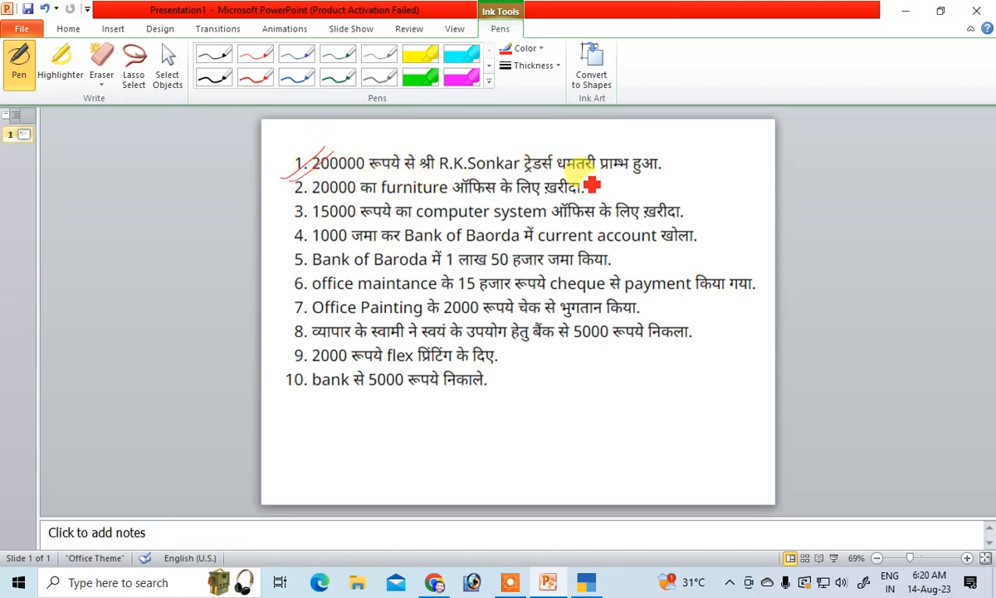
mouse_move(669, 150)
mouse_down()
mouse_move(694, 151)
mouse_move(693, 175)
mouse_move(732, 183)
mouse_move(772, 153)
mouse_move(828, 156)
mouse_up()
drag(824, 170, 846, 163)
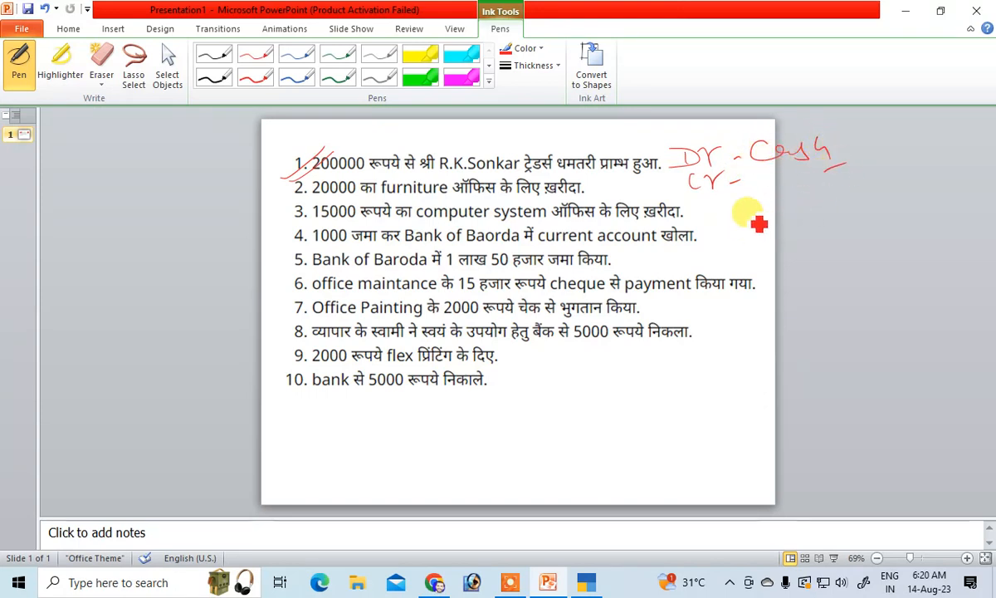
mouse_move(752, 180)
mouse_down()
mouse_move(785, 204)
mouse_move(795, 192)
mouse_move(809, 202)
mouse_move(847, 193)
mouse_move(861, 213)
mouse_up()
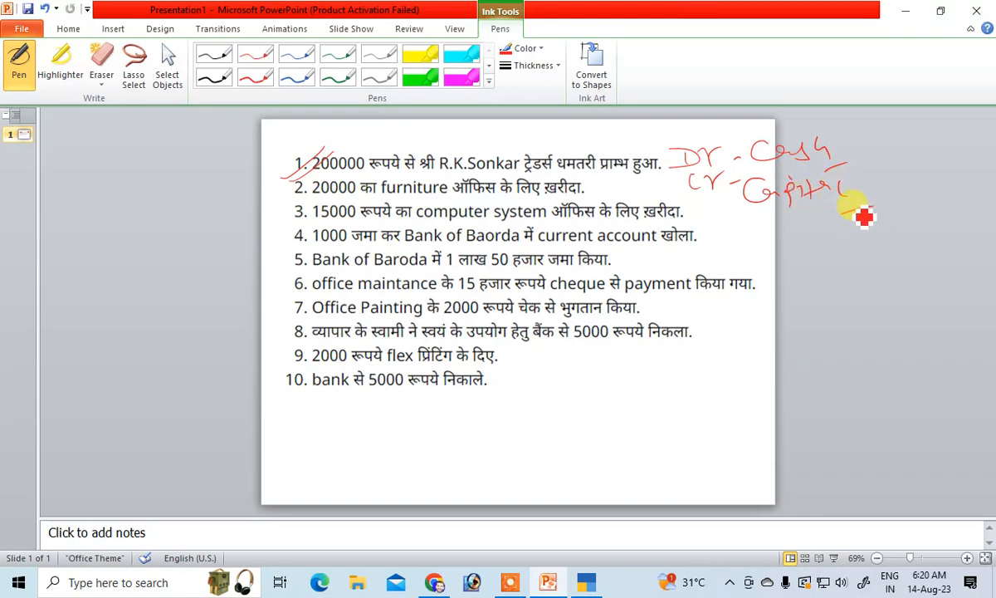
drag(868, 152, 889, 147)
drag(841, 214, 910, 181)
mouse_move(921, 171)
mouse_down()
mouse_move(919, 192)
mouse_move(952, 169)
mouse_move(956, 196)
mouse_move(946, 153)
mouse_up()
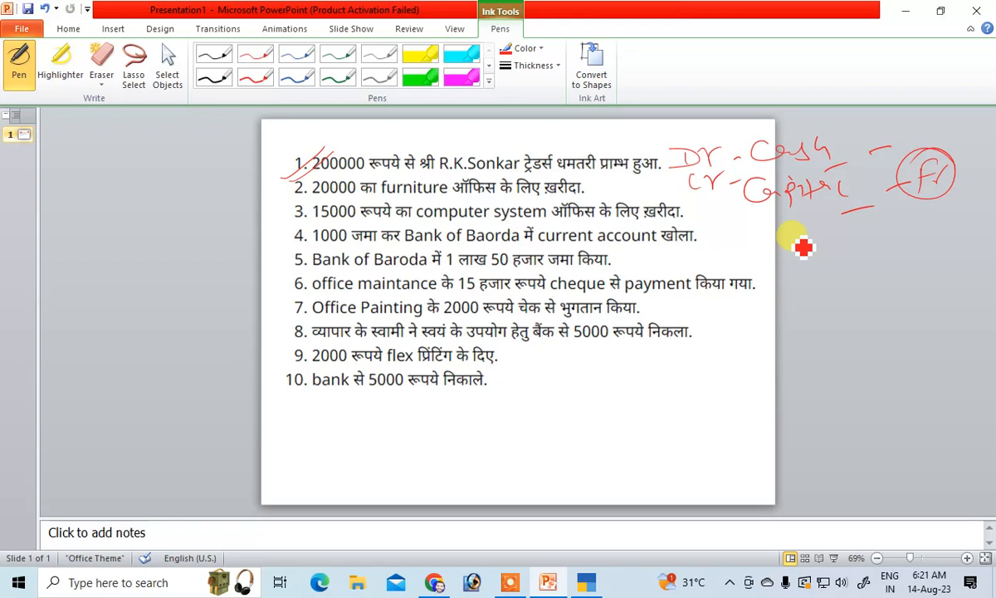
Switch to TallyPrime, open a Receipt voucher and start a new ledger for its credit line.
click(586, 583)
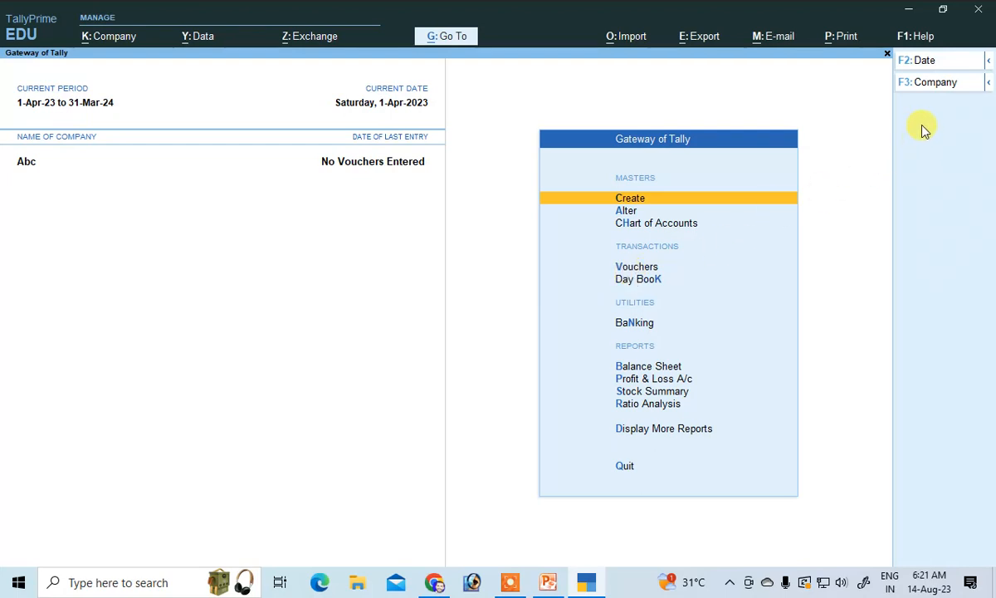
click(641, 271)
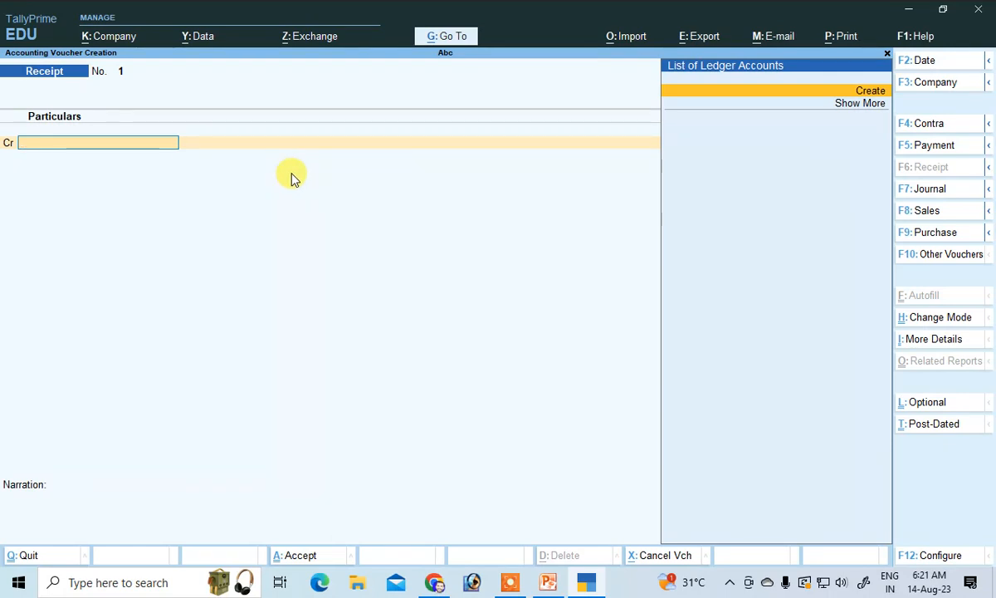
click(867, 91)
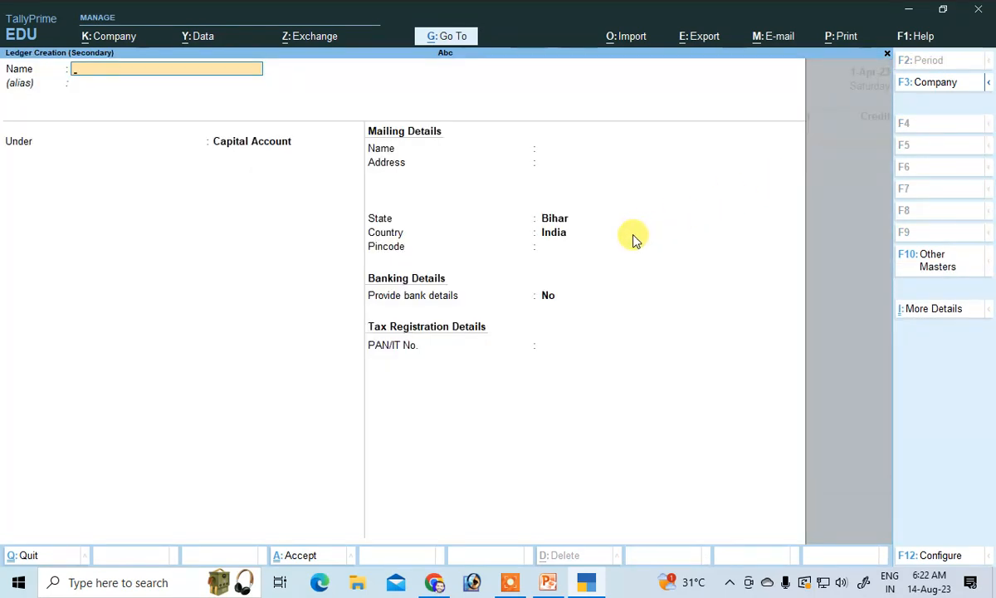
Create the ledger Capital under the Capital Account group, keeping the default mailing, banking and tax details.
text(C)
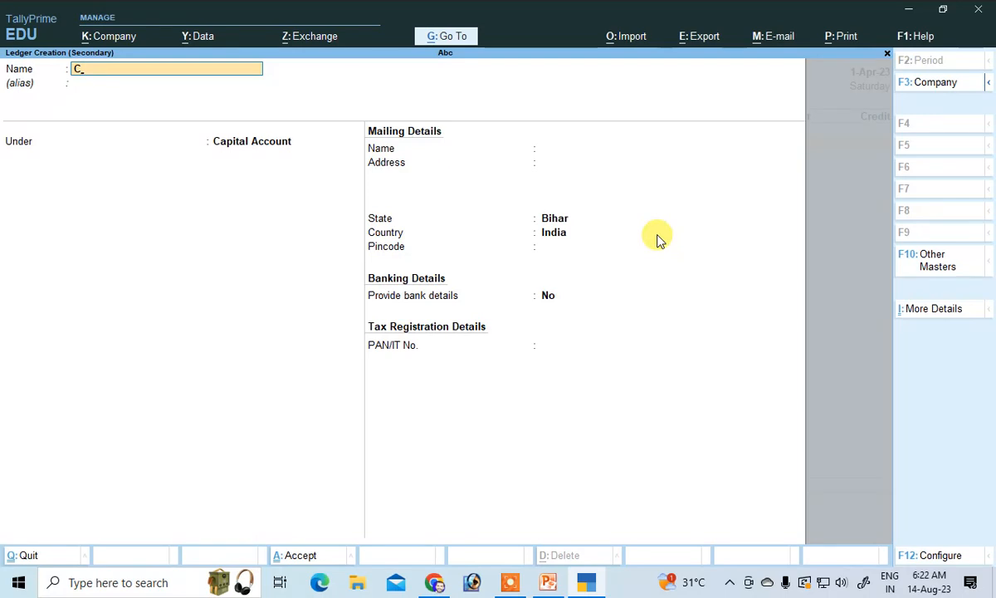
text(apital)
key(Return)
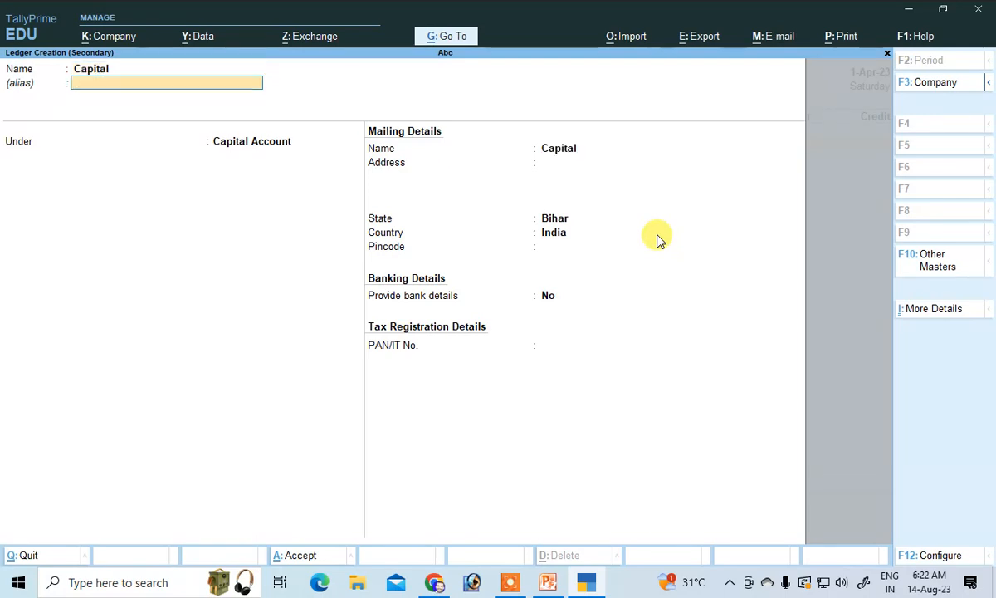
key(Return)
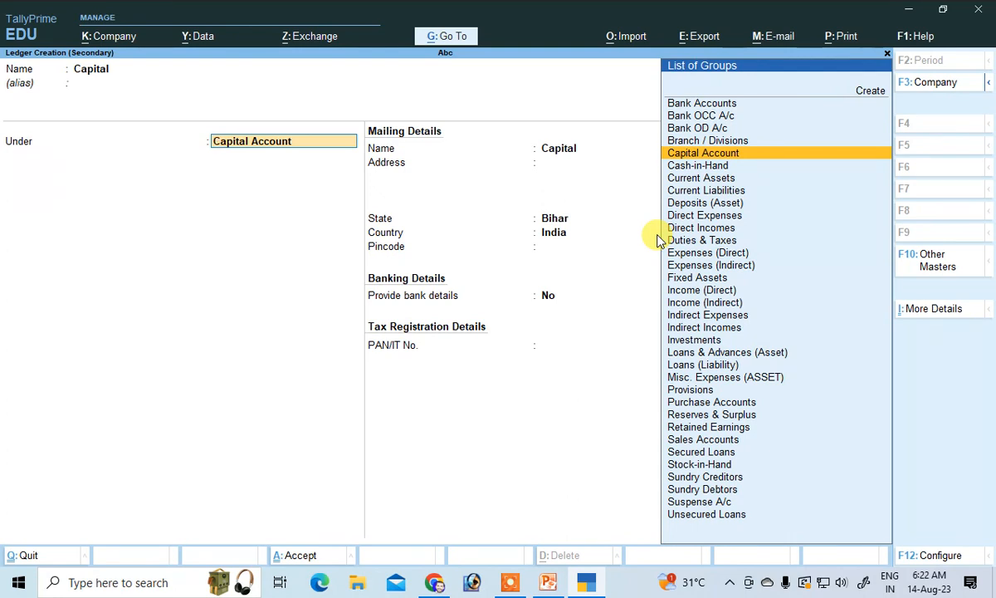
key(Return)
key(Return)
key(Return)
key(Return)
key(Return)
key(Return)
key(Return)
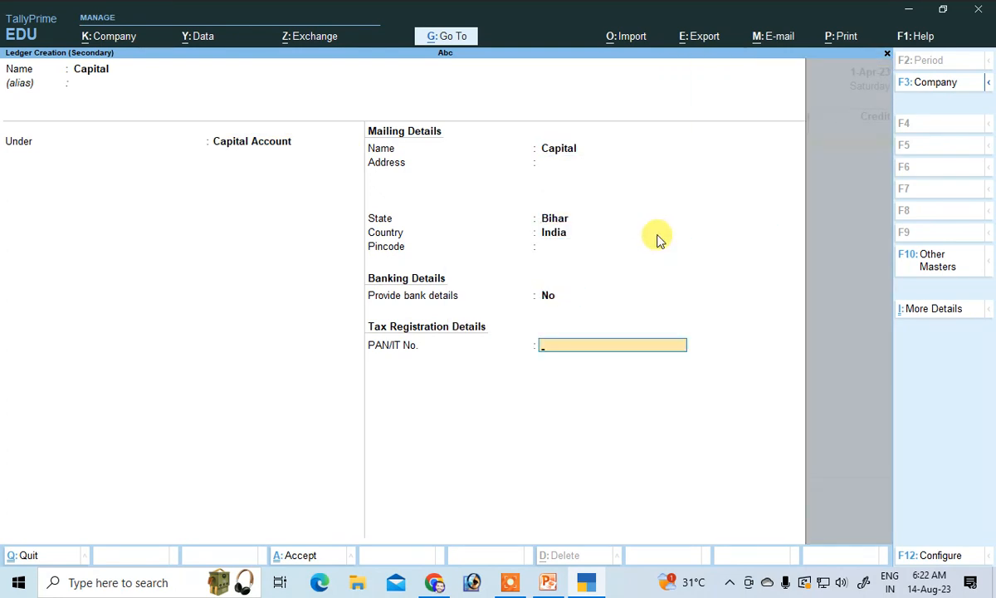
key(Return)
key(Return)
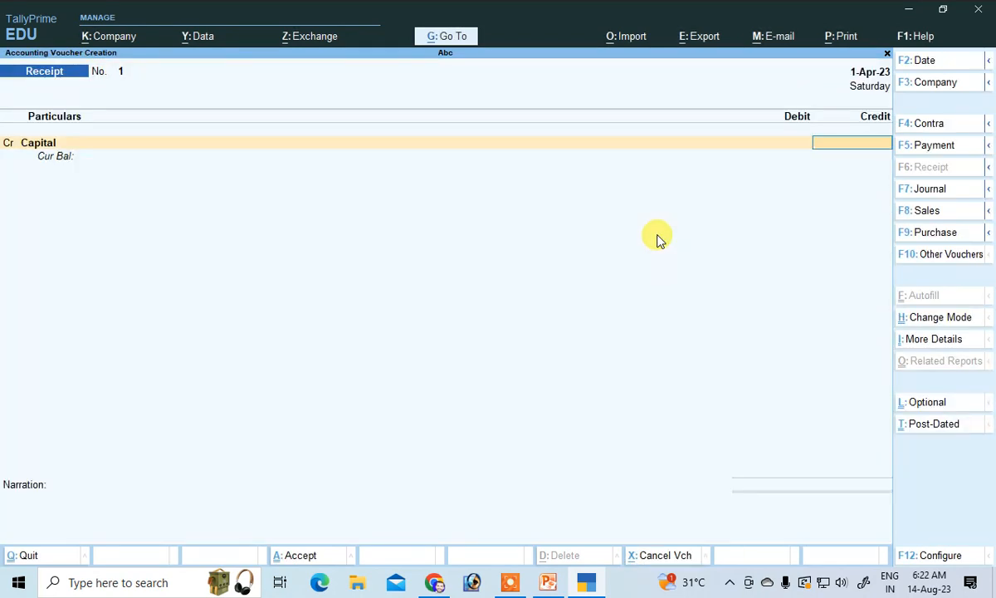
Credit the Capital ledger with 200000 in the Receipt voucher.
text(200000)
key(Return)
key(Return)
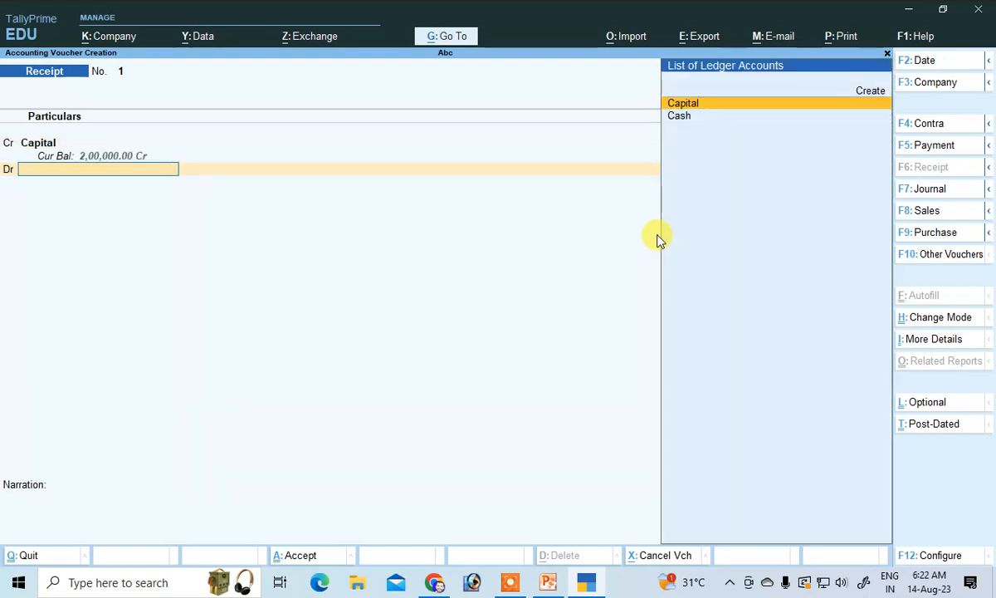
key(Down)
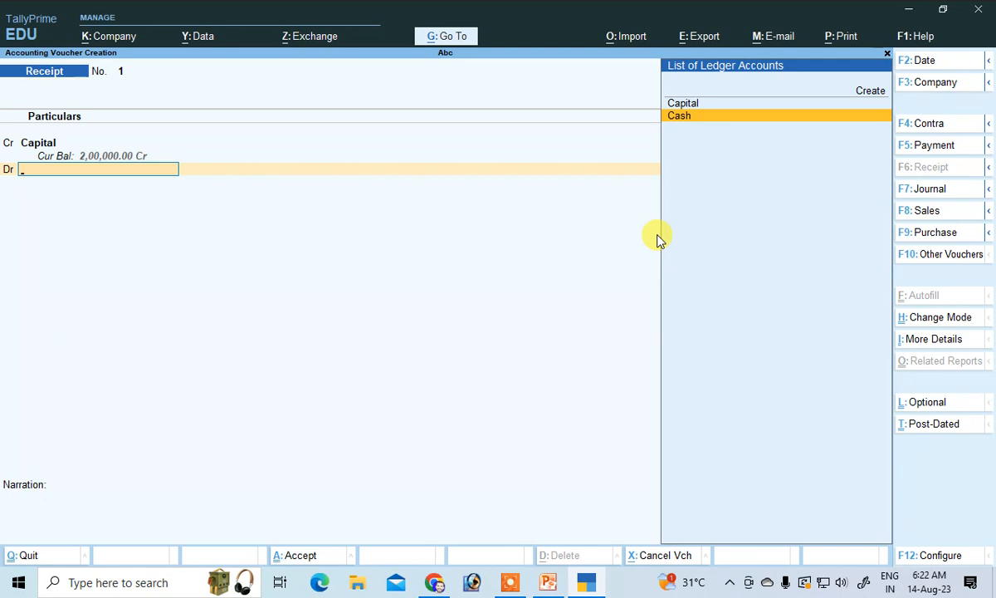
key(BackSpace)
key(BackSpace)
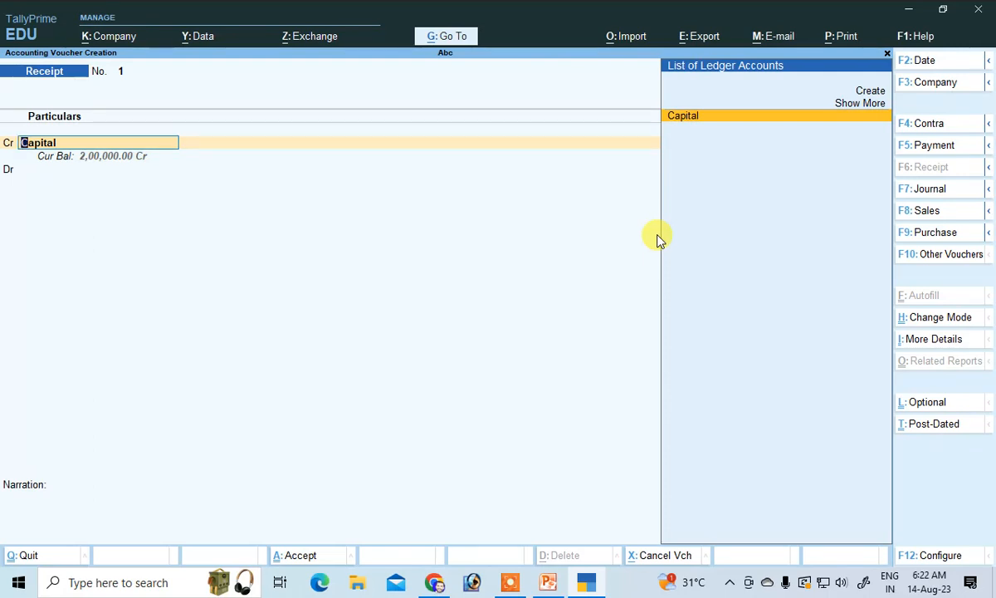
key(Return)
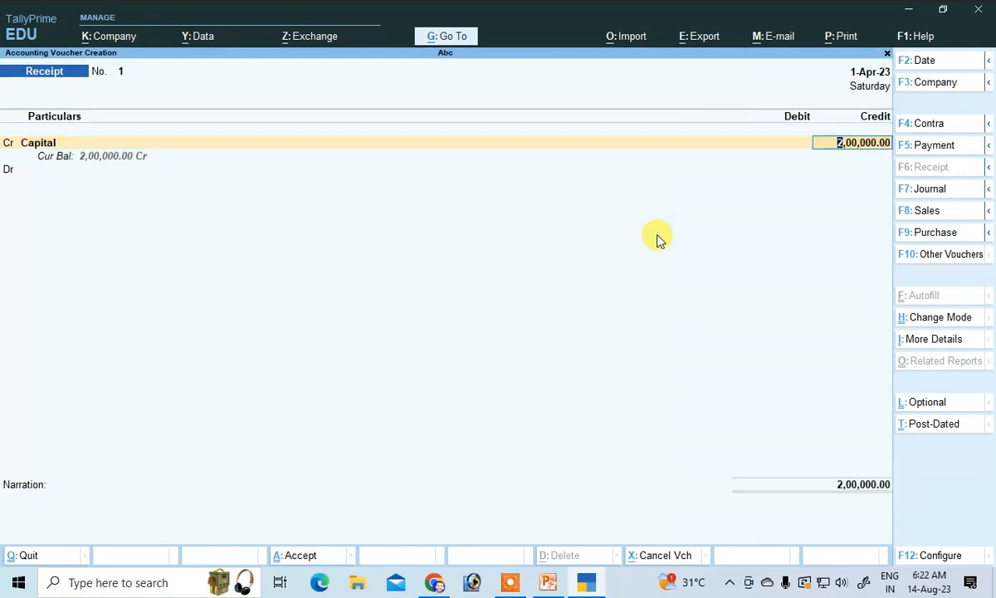
key(Return)
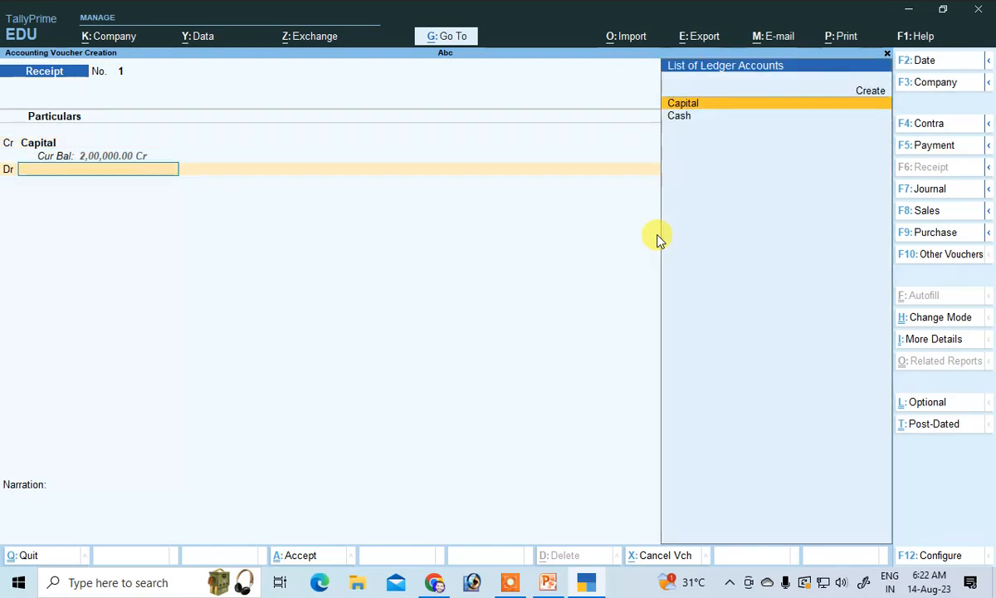
Debit Cash with 2,00,000.00, enter the narration "being start a business" and save the Receipt voucher.
key(Down)
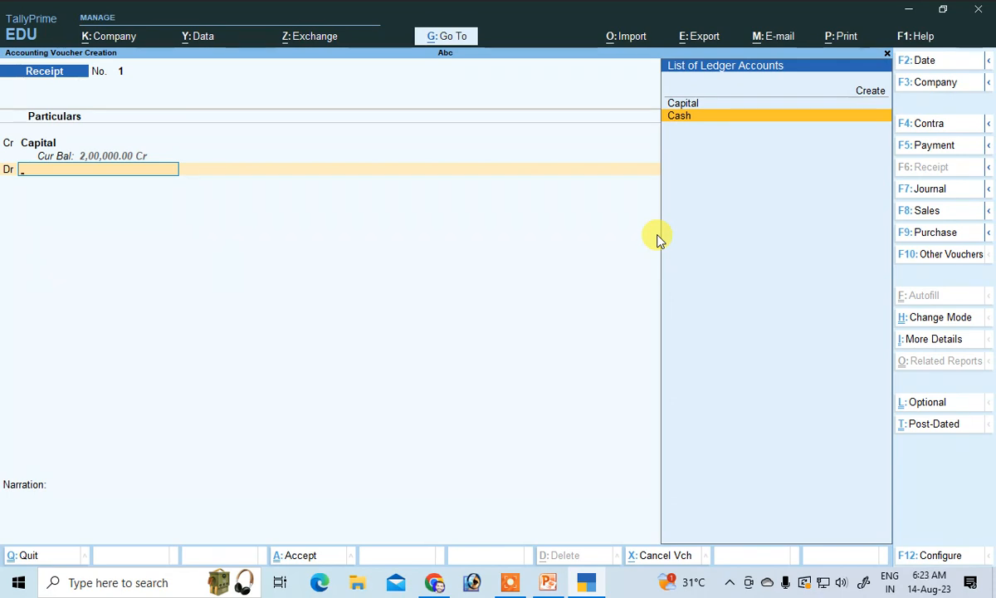
key(Return)
key(Return)
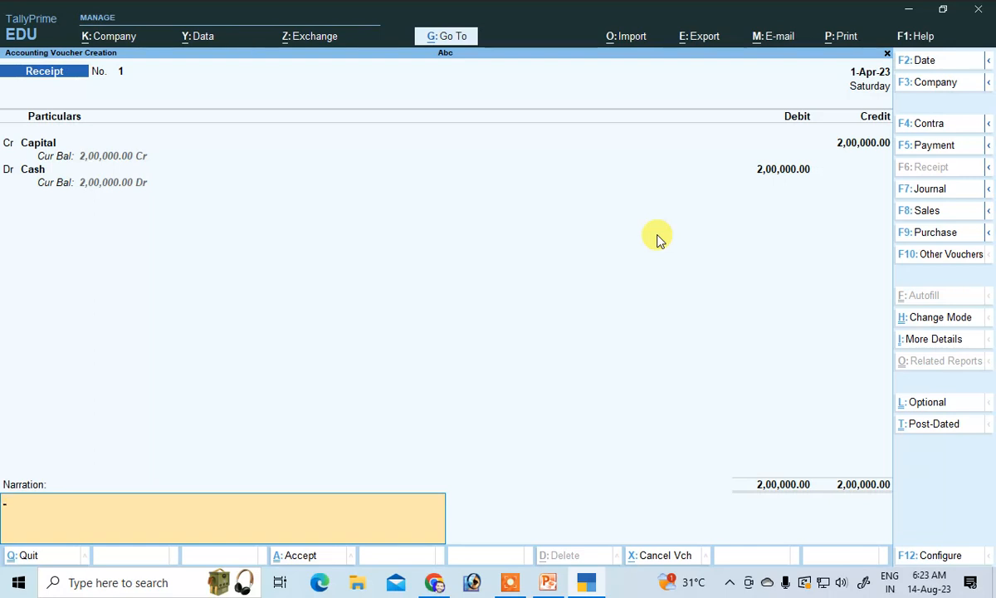
text(being start a business)
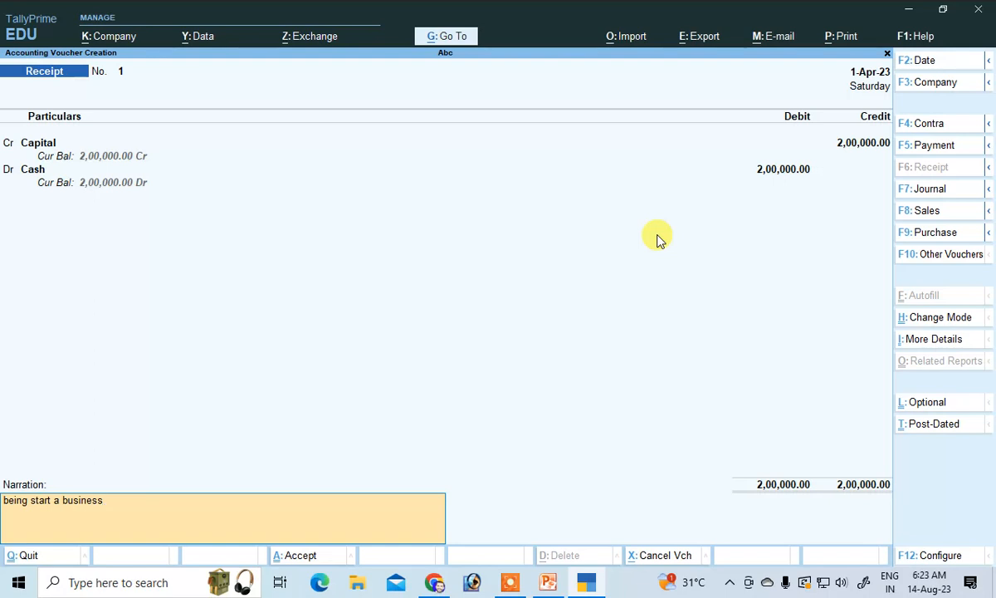
key(Return)
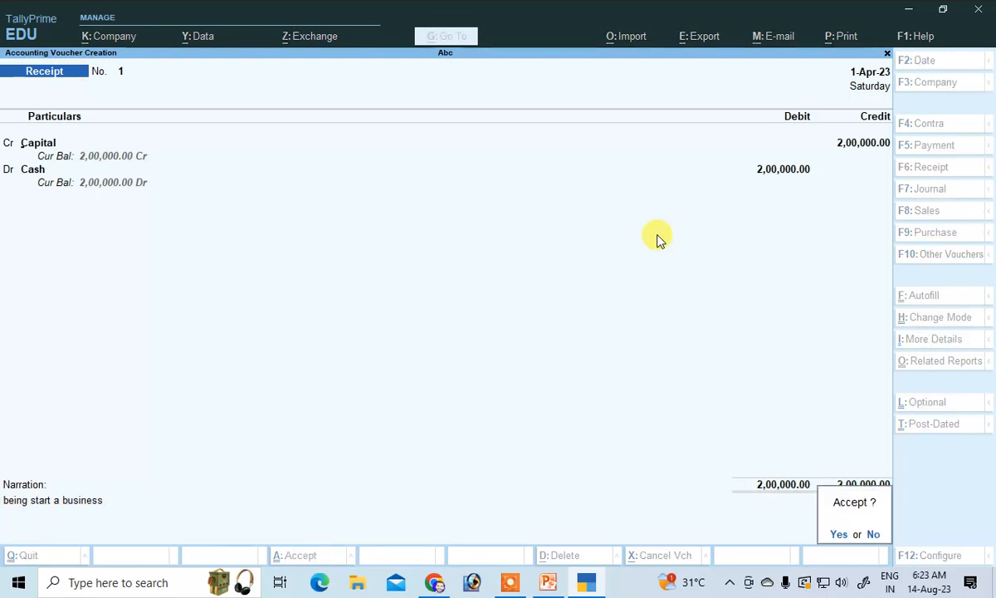
key(Return)
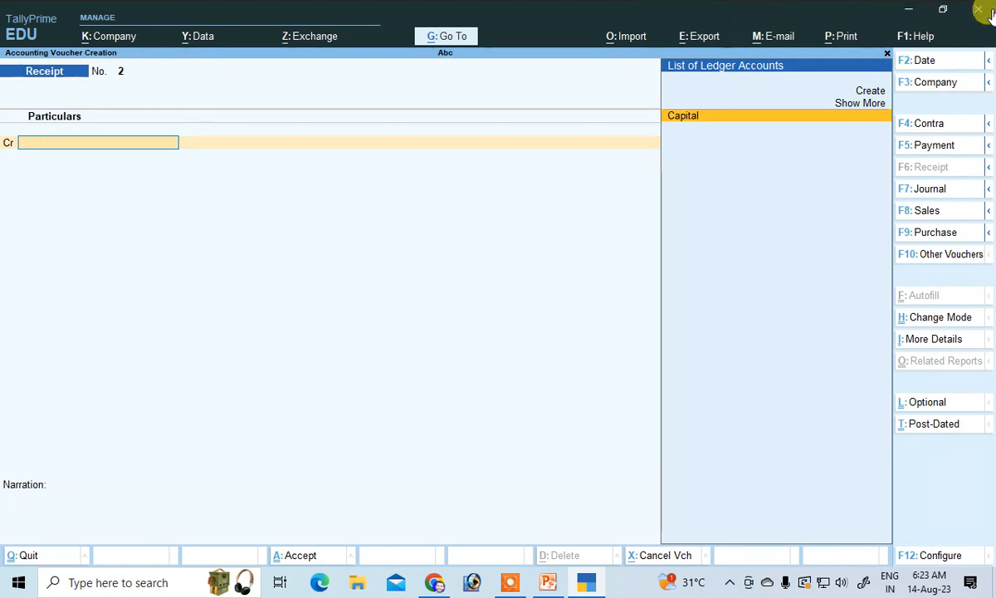
Switch to the PowerPoint slide, mark the furniture purchase in transaction 2 with the red pen and handwrite its asset group beside it.
click(547, 581)
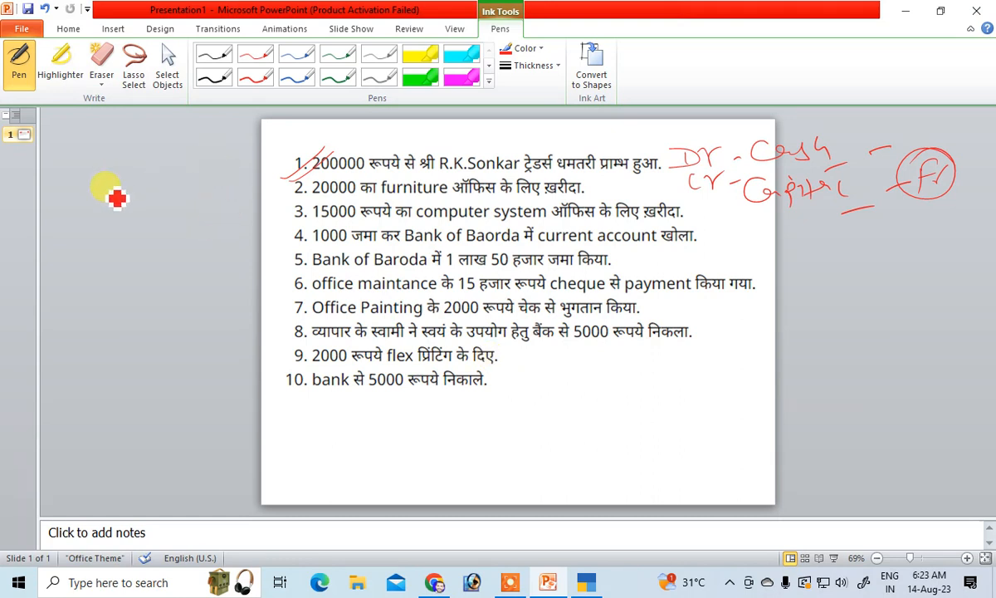
drag(283, 201, 303, 173)
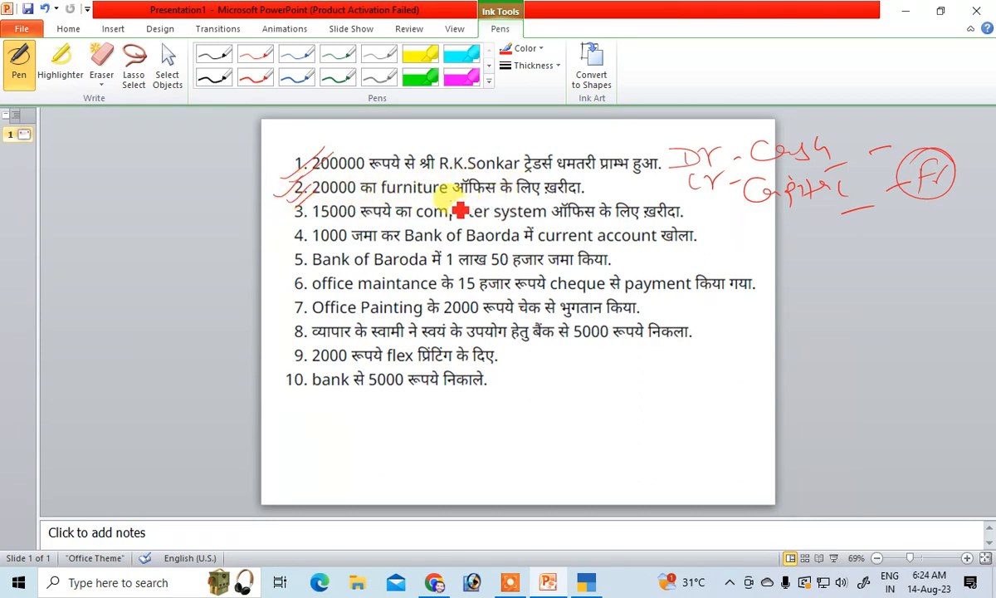
mouse_move(452, 199)
mouse_down()
mouse_move(571, 197)
mouse_move(592, 185)
mouse_move(363, 198)
mouse_up()
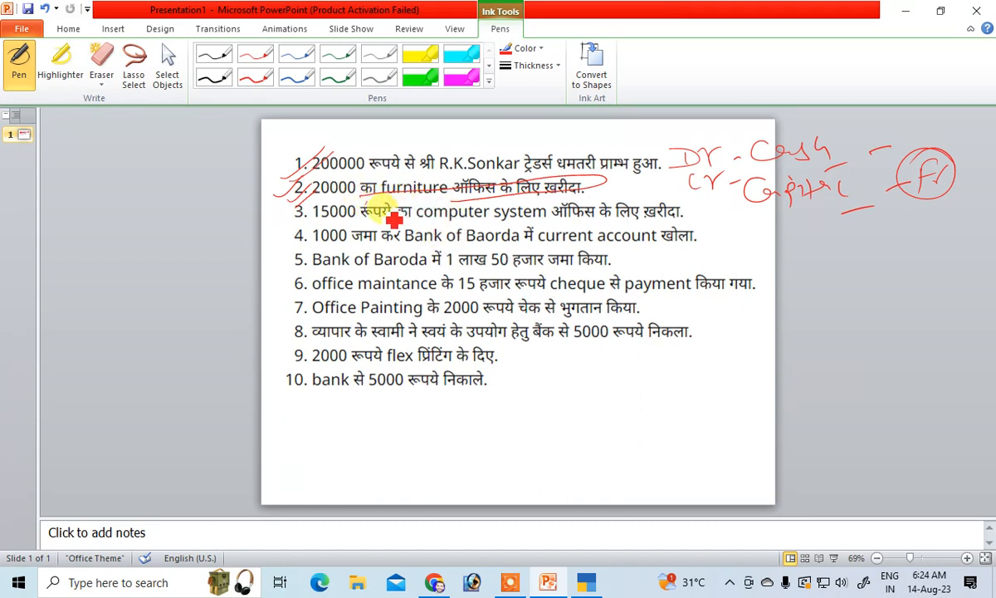
drag(323, 206, 352, 194)
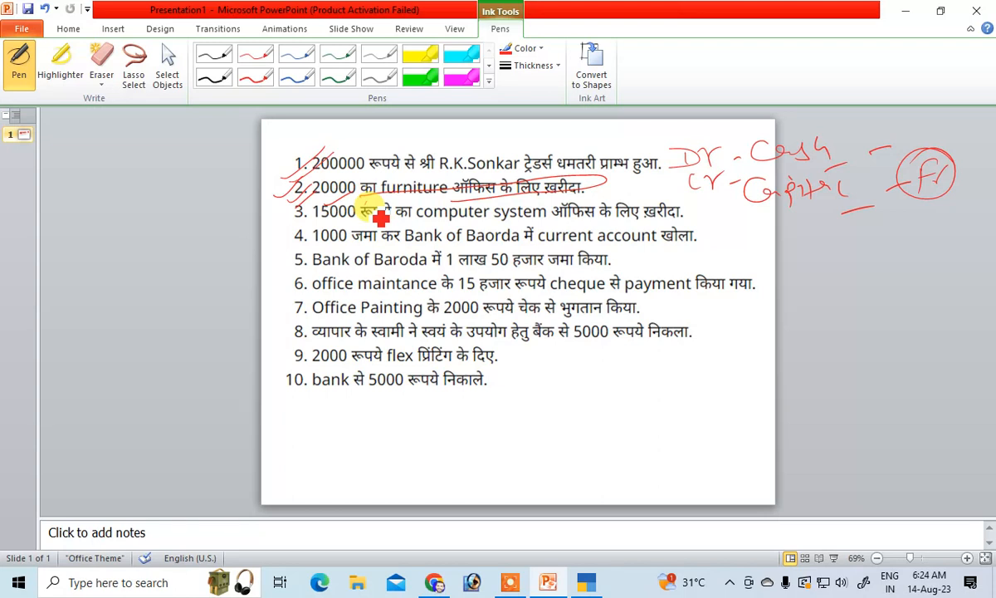
mouse_move(140, 198)
mouse_down()
mouse_move(124, 239)
mouse_move(153, 274)
mouse_move(164, 219)
mouse_move(174, 235)
mouse_move(210, 196)
mouse_move(233, 191)
mouse_move(251, 157)
mouse_move(250, 214)
mouse_up()
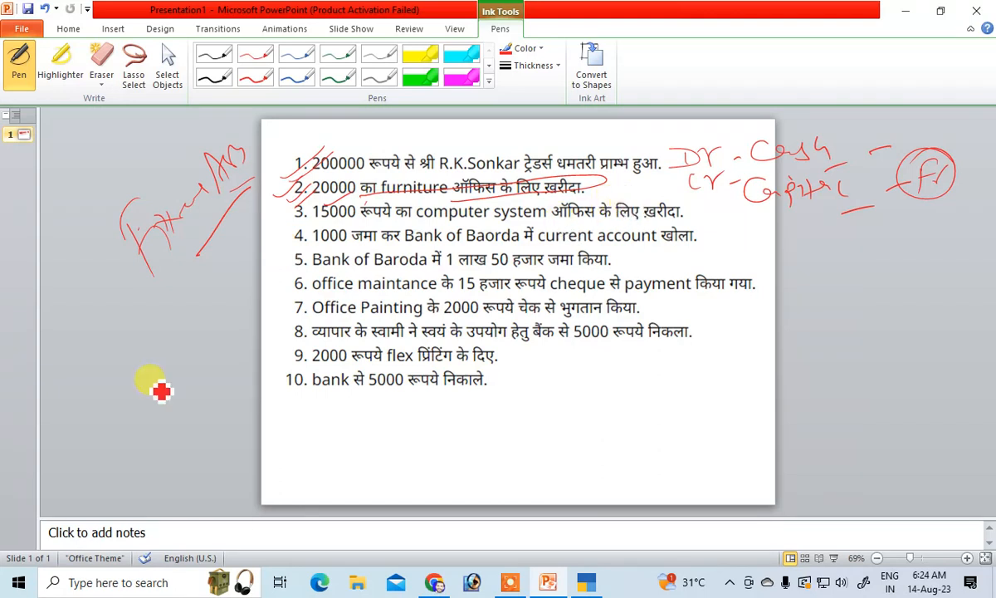
Handwrite the furniture purchase entry beside the slide with furniture as Dr and Cash as Cr, plus the circled F5 voucher key.
mouse_move(150, 333)
mouse_down()
mouse_move(129, 363)
mouse_move(156, 307)
mouse_move(190, 356)
mouse_move(219, 313)
mouse_up()
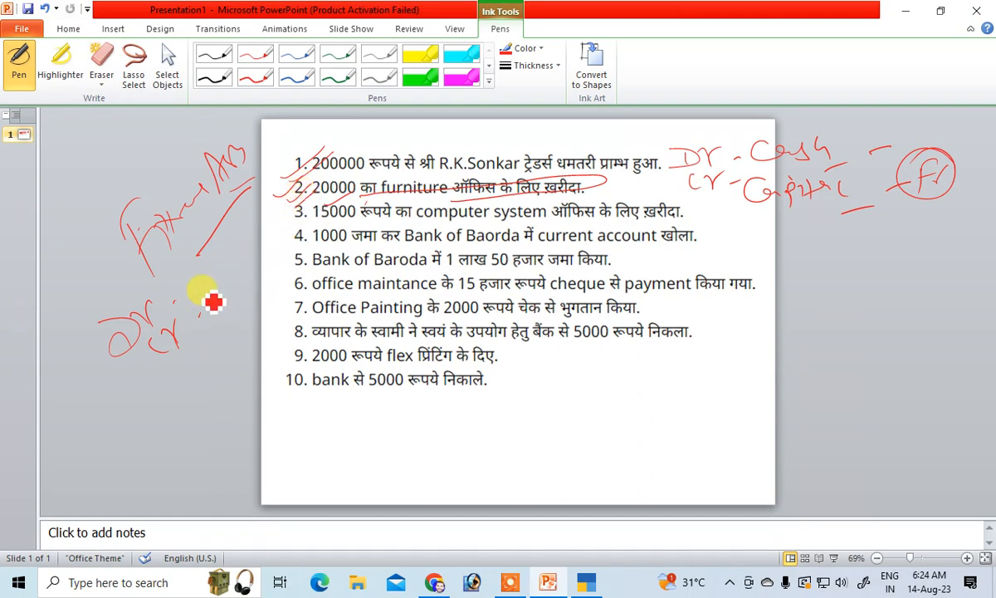
mouse_move(213, 289)
mouse_down()
mouse_move(243, 286)
mouse_move(249, 265)
mouse_move(279, 268)
mouse_up()
mouse_move(177, 272)
mouse_down()
mouse_move(180, 286)
mouse_move(202, 260)
mouse_move(233, 259)
mouse_move(300, 210)
mouse_up()
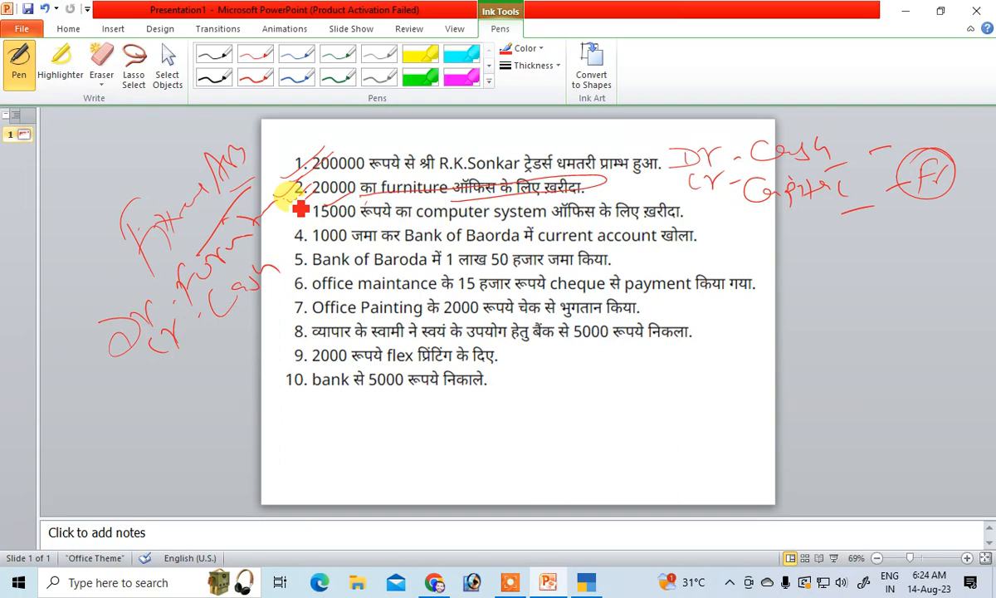
mouse_move(112, 414)
mouse_down()
mouse_move(126, 438)
mouse_move(134, 400)
mouse_move(83, 448)
mouse_up()
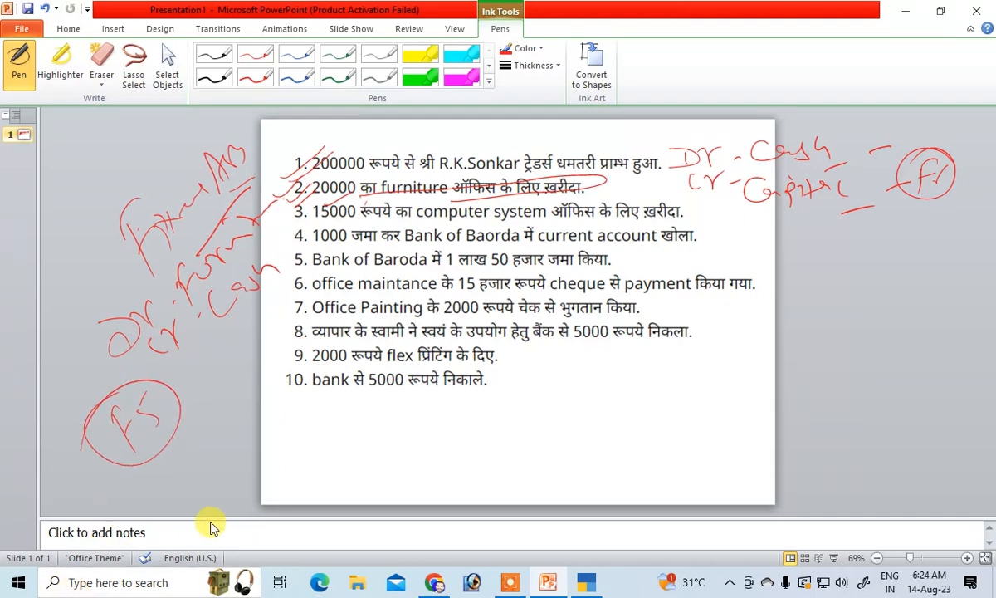
Switch to TallyPrime, start a Payment voucher and create a new debit ledger named Furniture.
click(585, 582)
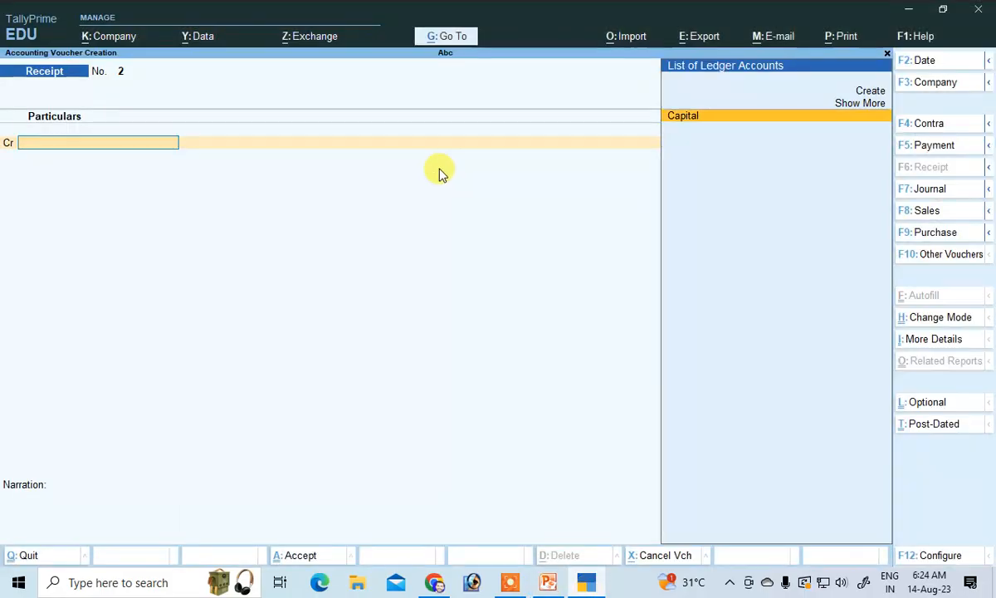
click(923, 145)
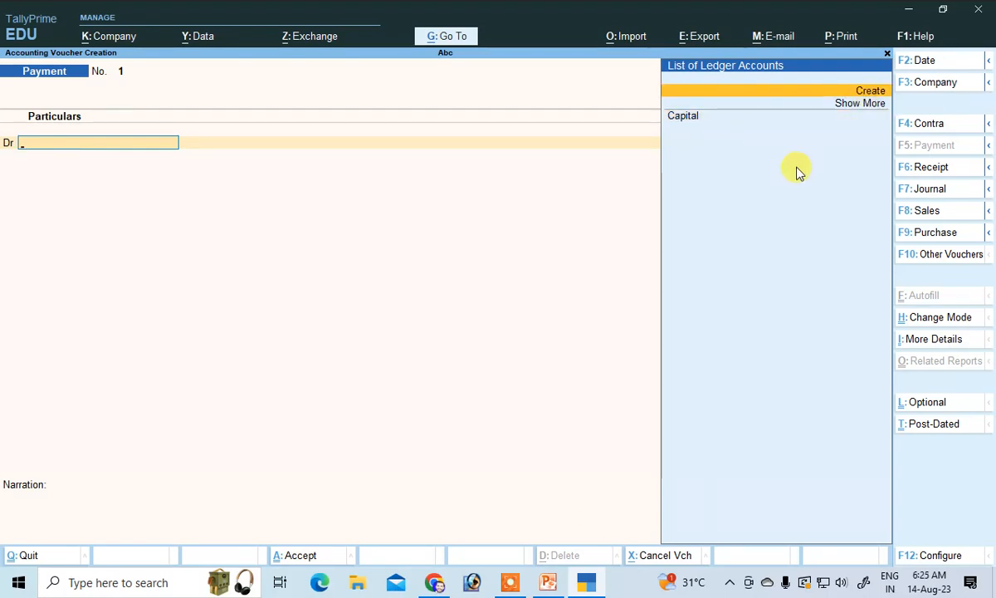
key(Return)
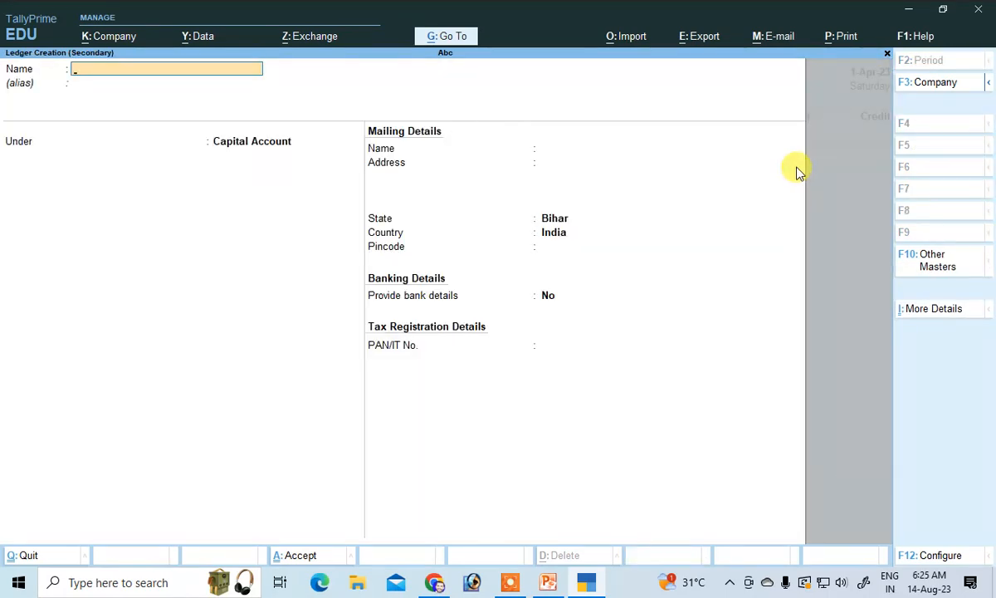
text(Furniture)
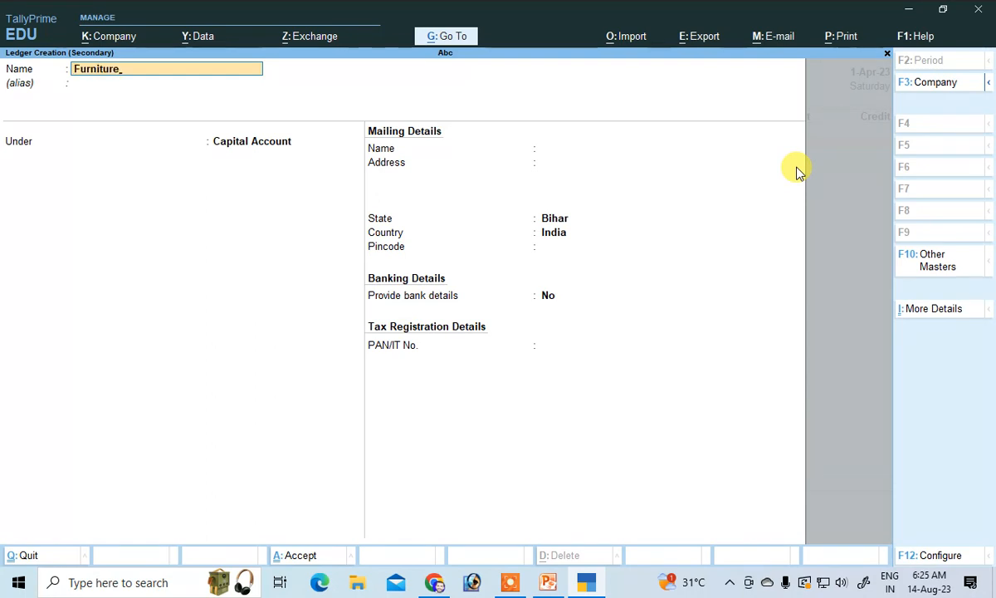
key(Return)
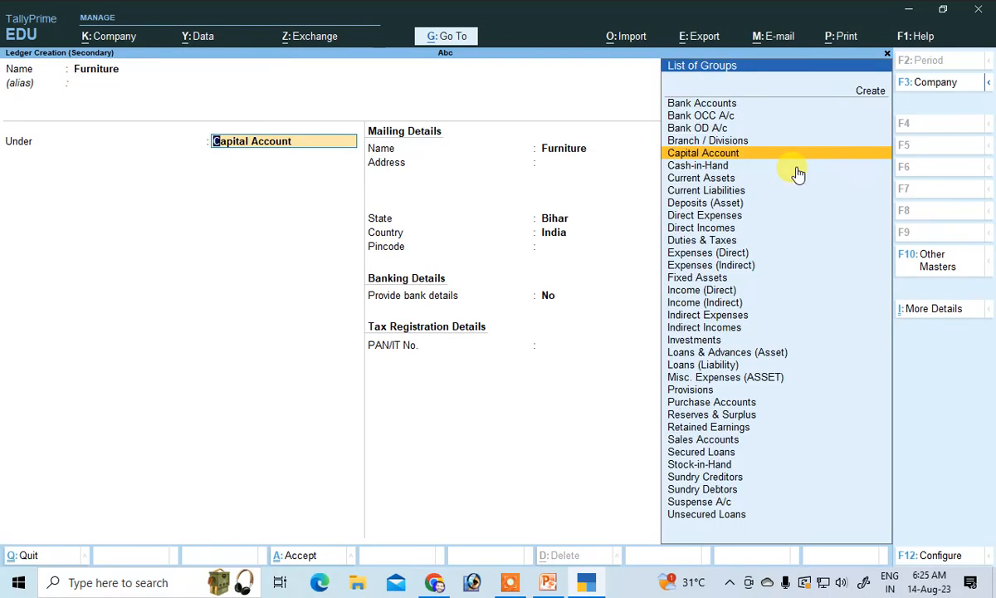
Place the Furniture ledger under Fixed Assets, keep the default mailing and bank details, and save it.
text(F)
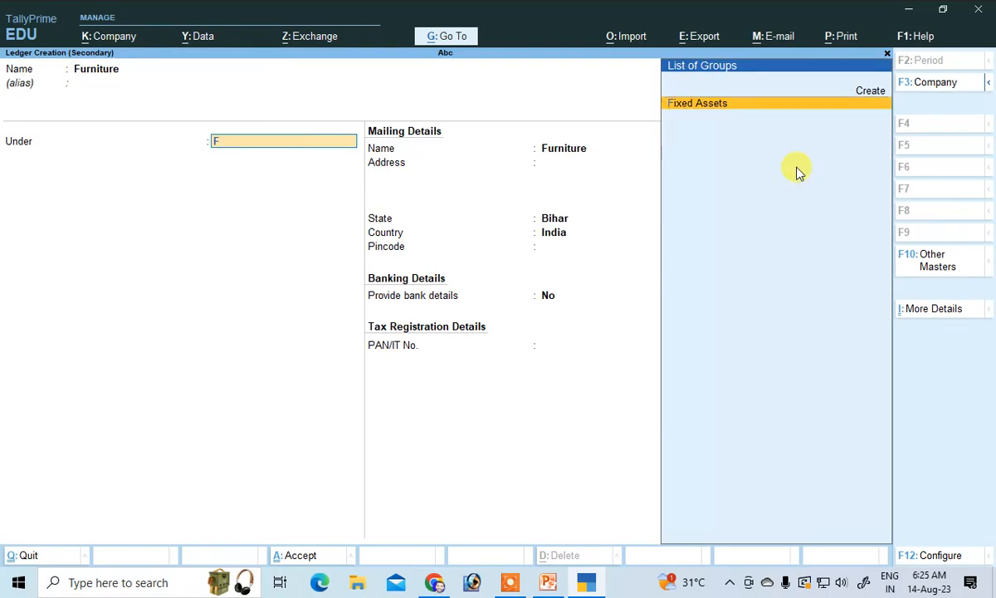
key(Return)
key(Return)
key(Return)
key(Return)
key(Return)
key(Return)
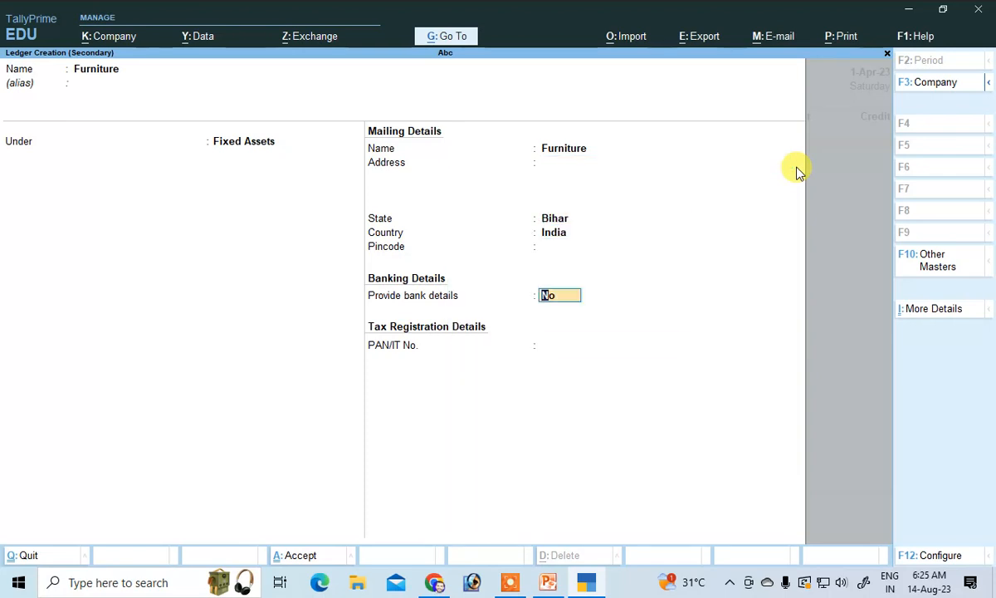
key(Return)
key(Return)
key(Return)
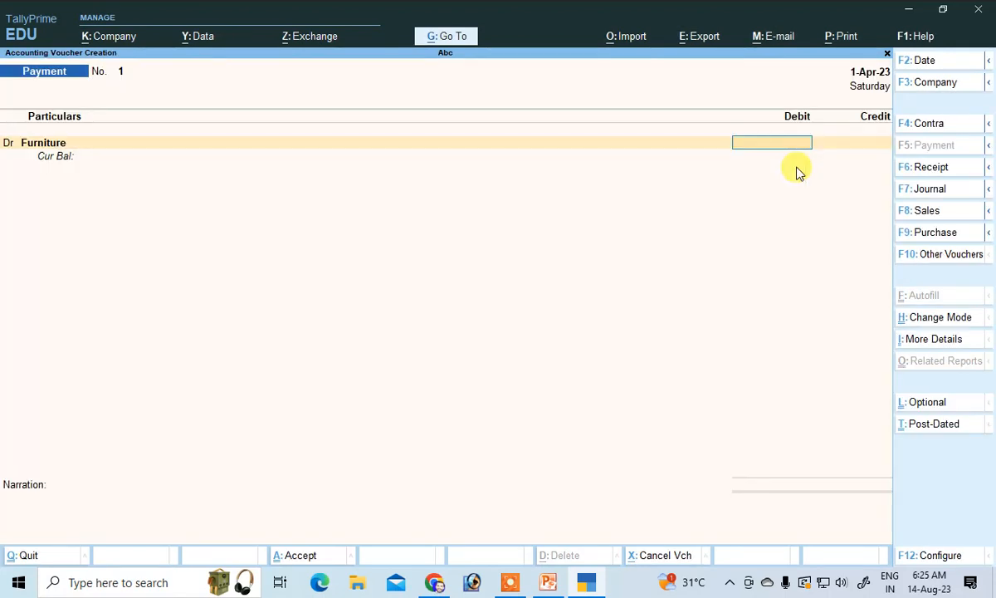
Debit Furniture with 20000 and credit Cash with 20,000.00 in the Payment voucher.
text(20000)
key(Return)
key(Return)
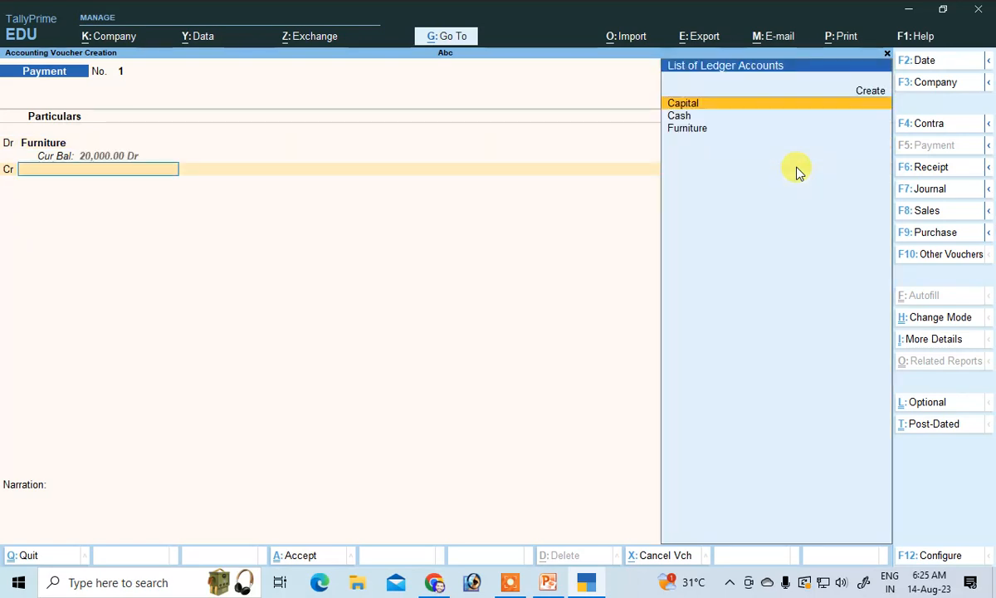
key(Down)
key(Down)
key(Up)
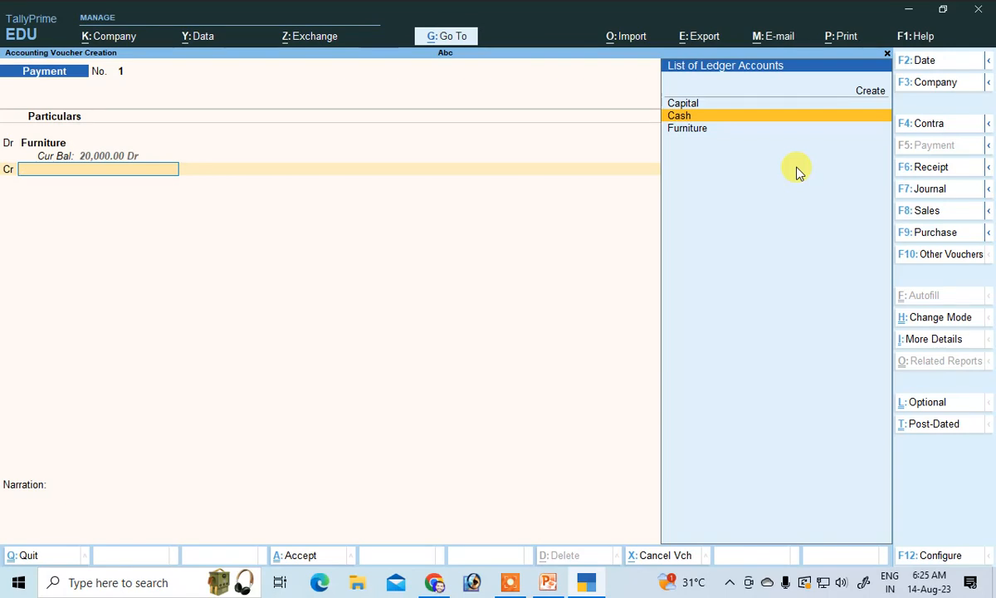
key(Return)
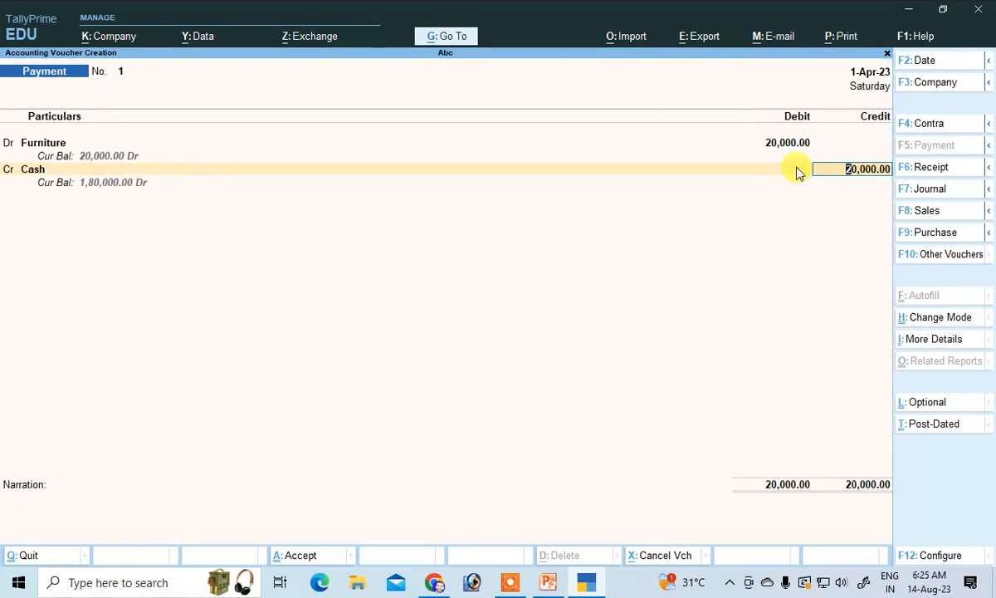
key(Return)
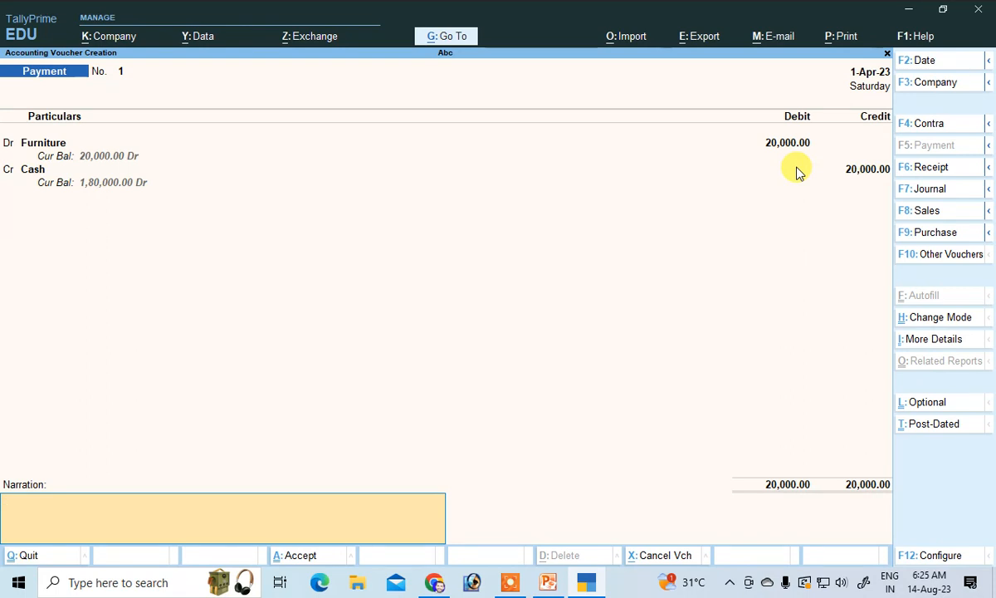
Enter the narration "being purchase furniture" and save the Payment voucher.
text(b)
text(eing purchase furni)
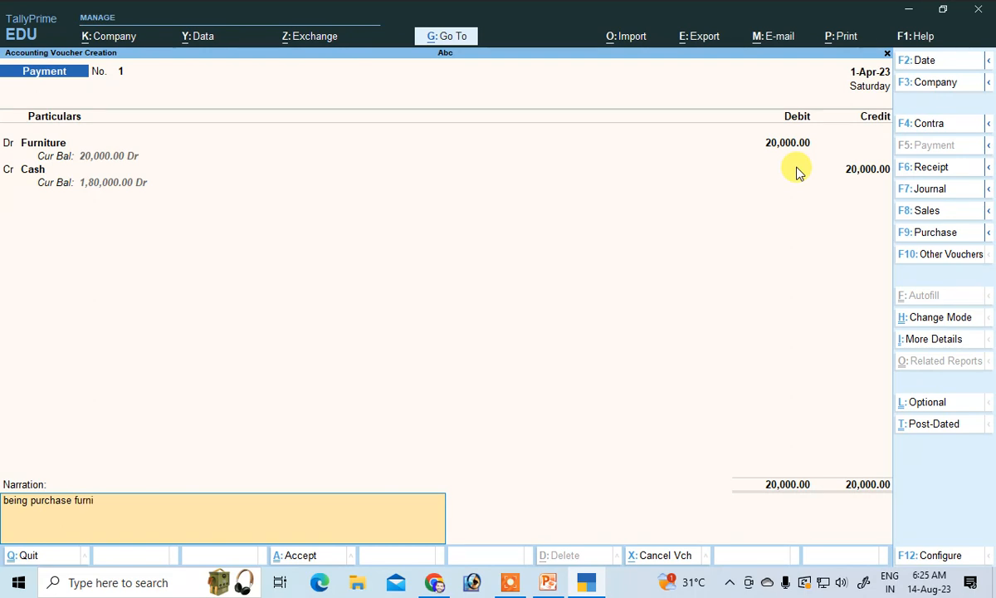
text(re)
key(Return)
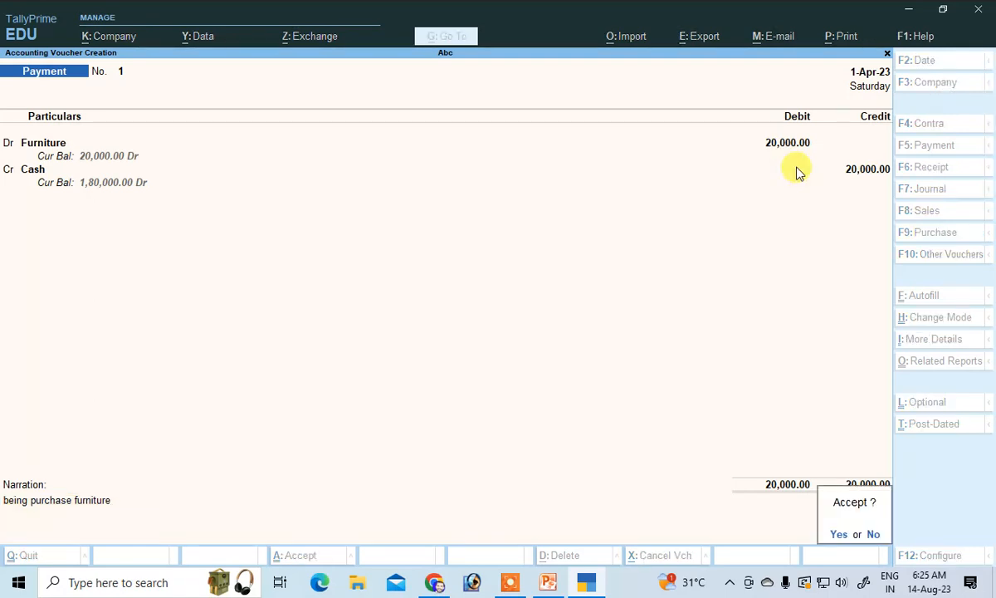
key(Return)
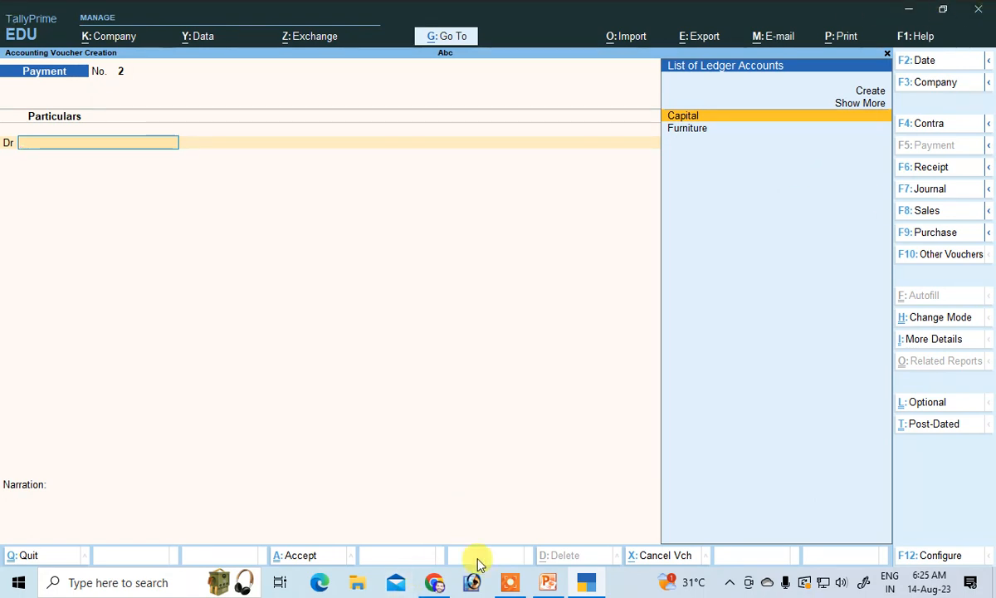
Switch to the PowerPoint slide, put the pen away and undo the most recent ink strokes.
click(549, 582)
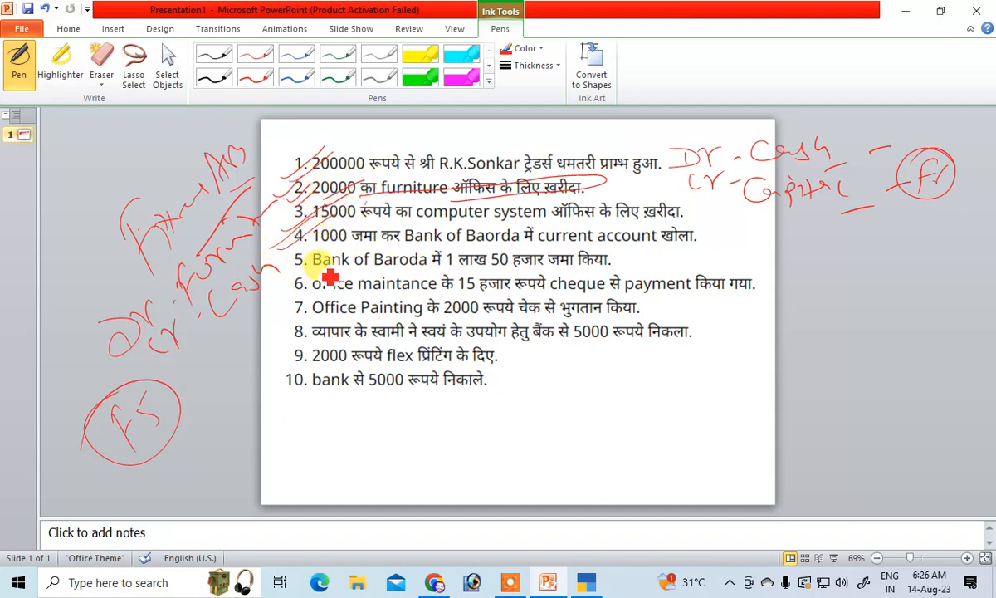
key(Escape)
key(ctrl+z)
key(ctrl+z)
key(ctrl+z)
key(ctrl+z)
key(ctrl+z)
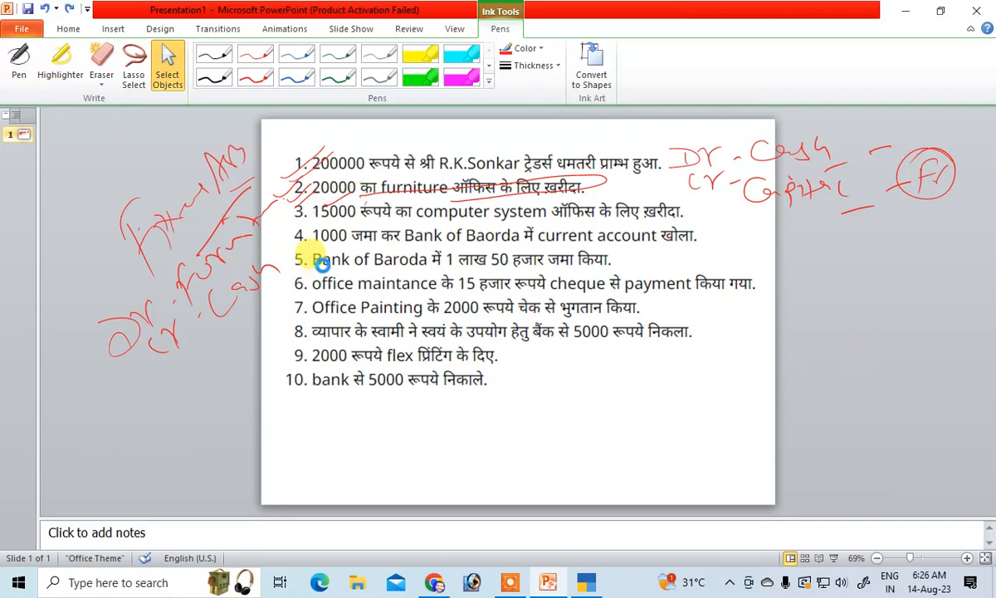
In the recovered PowerPoint presentation, handwrite the computer purchase entry beside the slide in red pen, with Computer as Dr and Cash as Cr.
key(alt+Tab)
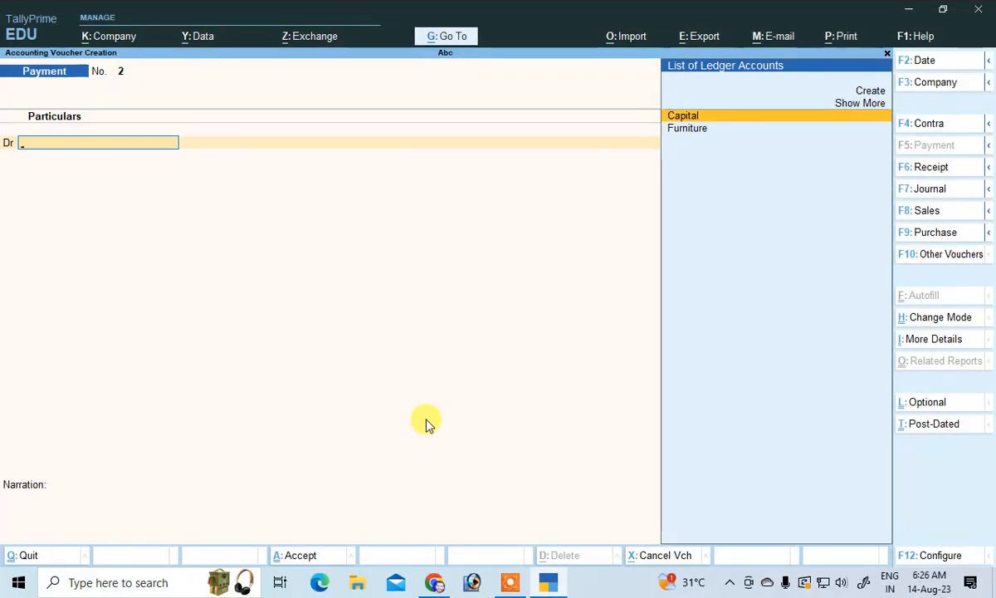
key(alt+Tab)
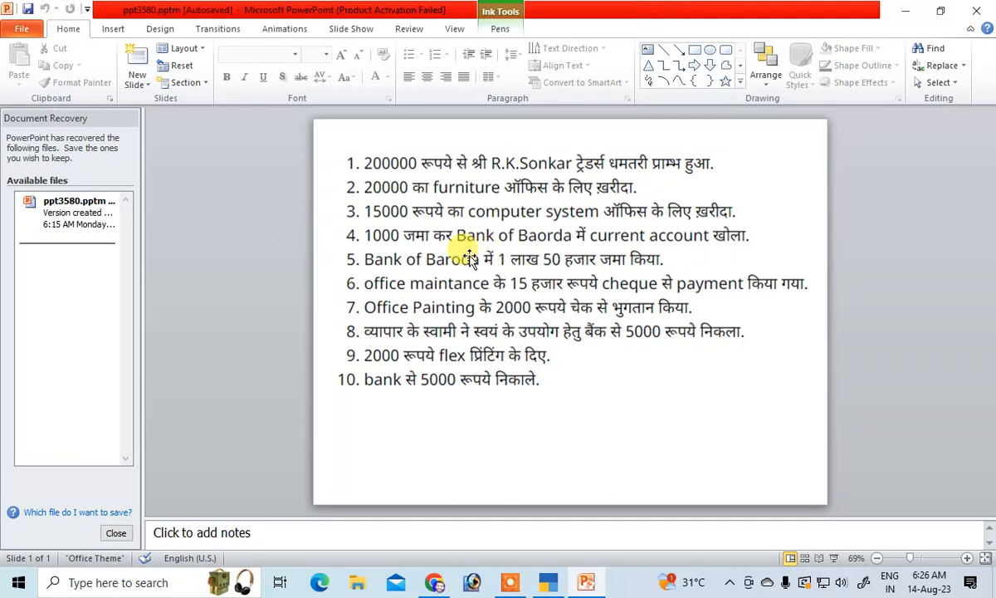
click(499, 29)
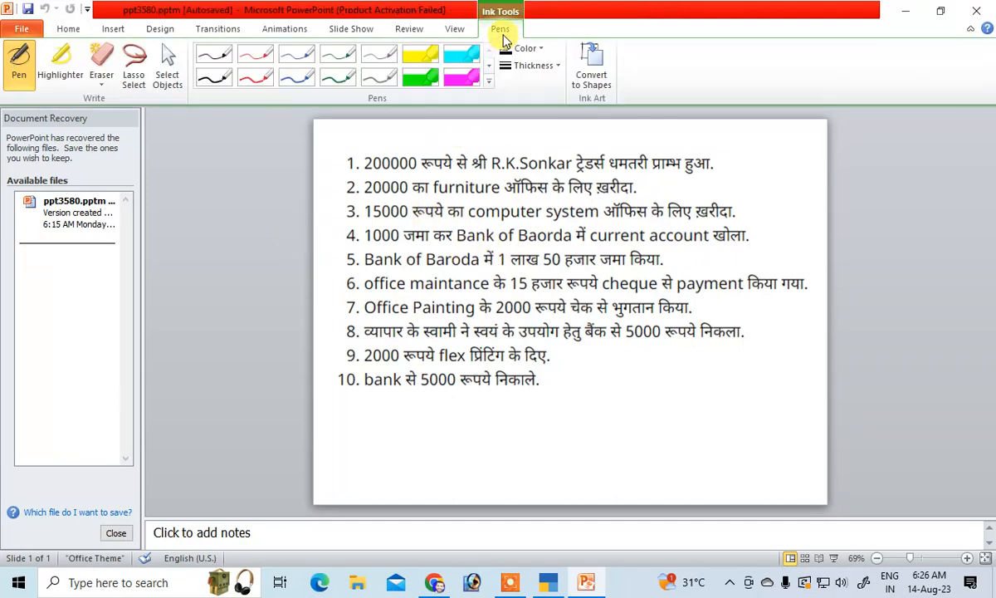
click(253, 76)
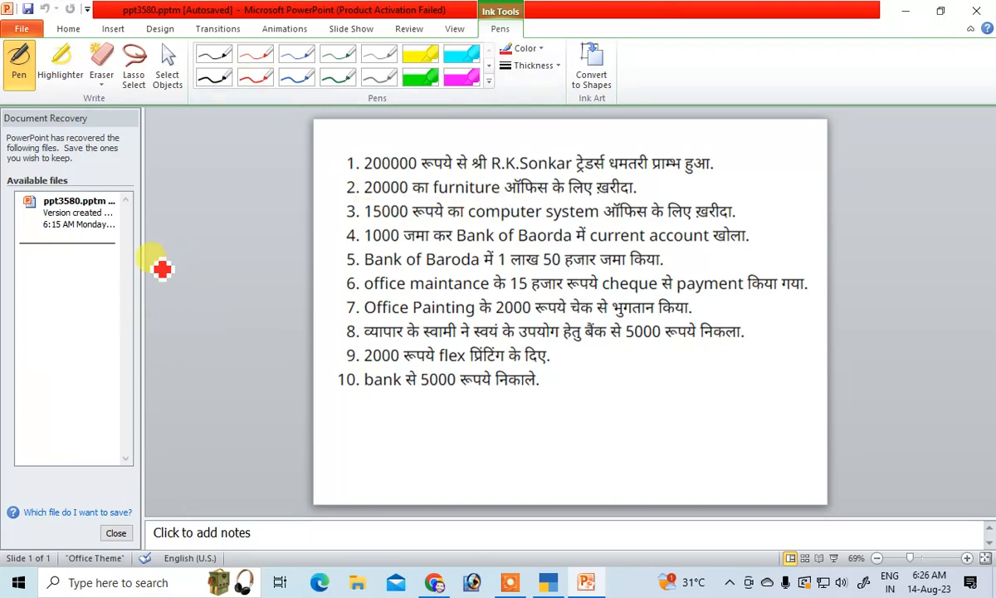
drag(154, 260, 217, 275)
drag(210, 247, 225, 239)
mouse_move(232, 290)
mouse_down()
mouse_move(232, 308)
mouse_move(251, 280)
mouse_move(267, 283)
mouse_up()
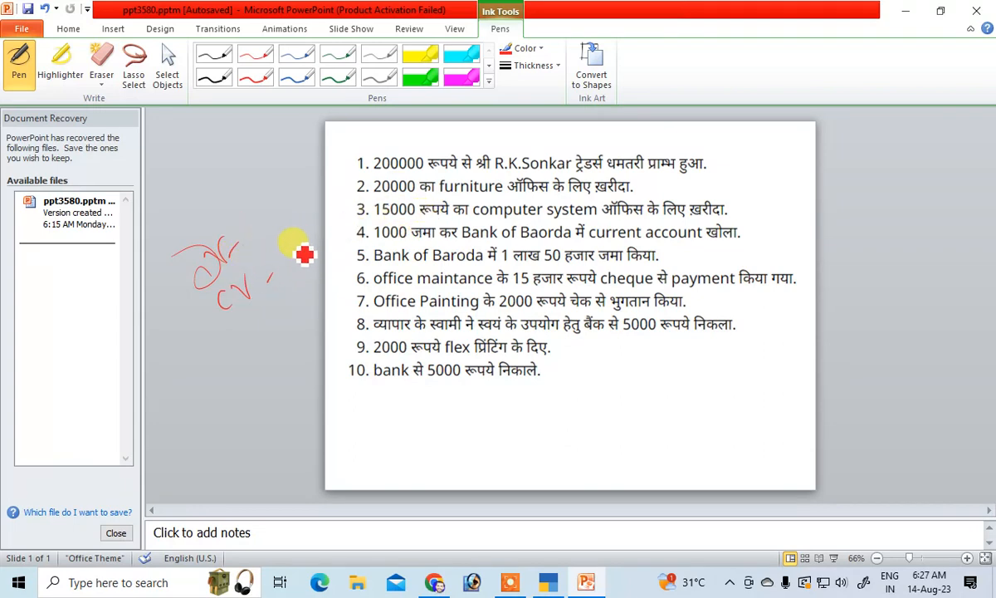
drag(292, 244, 301, 265)
mouse_move(305, 240)
mouse_down()
mouse_move(342, 240)
mouse_move(330, 255)
mouse_up()
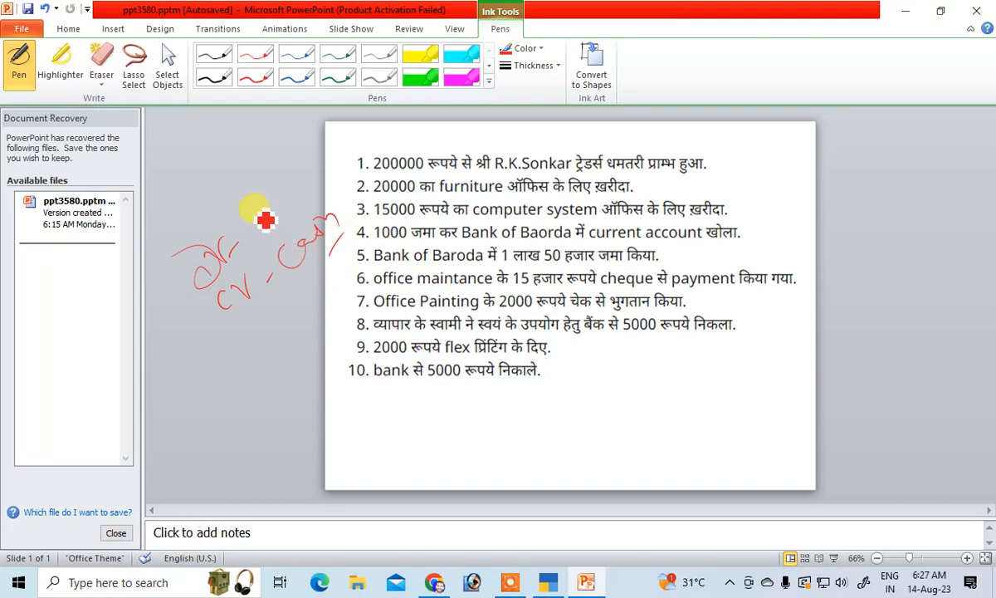
mouse_move(259, 193)
mouse_down()
mouse_move(264, 206)
mouse_move(286, 191)
mouse_move(302, 144)
mouse_move(338, 116)
mouse_move(373, 123)
mouse_move(358, 115)
mouse_up()
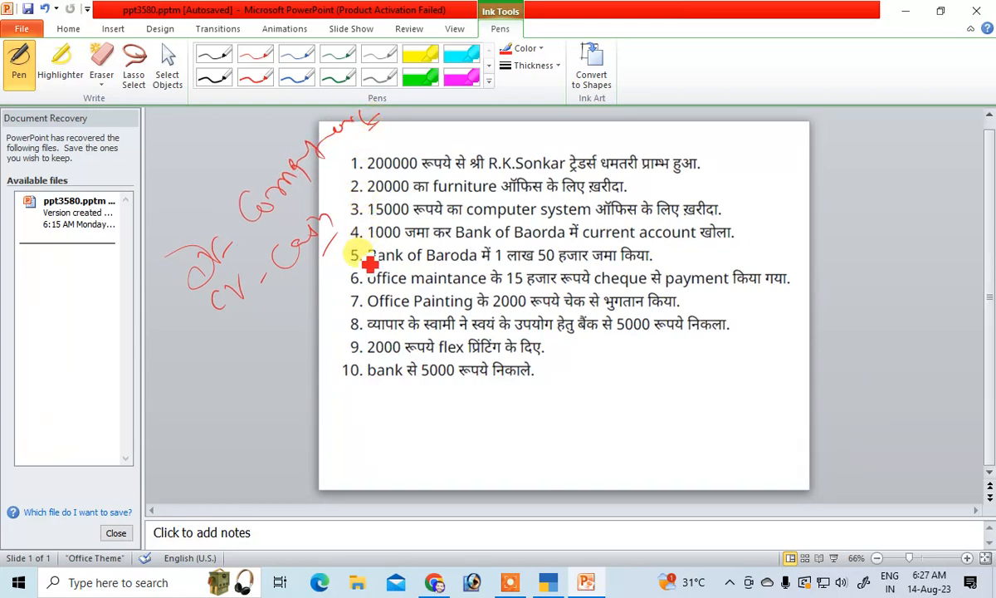
Handwrite the F5 voucher key below the computer purchase entry and circle it.
drag(236, 324, 189, 412)
drag(223, 329, 244, 387)
drag(236, 357, 251, 349)
drag(264, 334, 253, 363)
drag(237, 318, 220, 336)
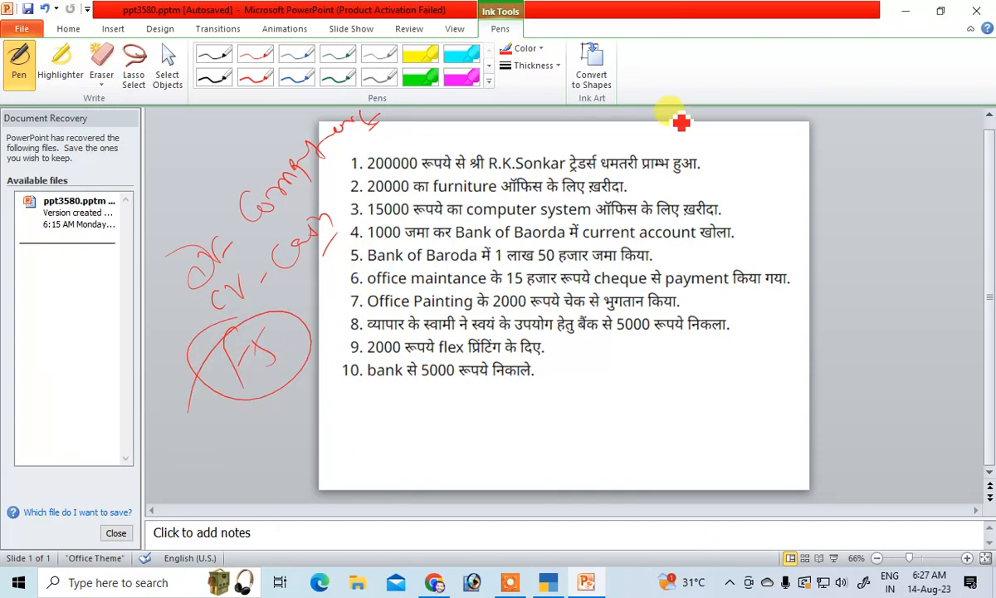
Switch to TallyPrime and create a debit ledger named Computer under Fixed Assets from the Payment voucher.
click(548, 581)
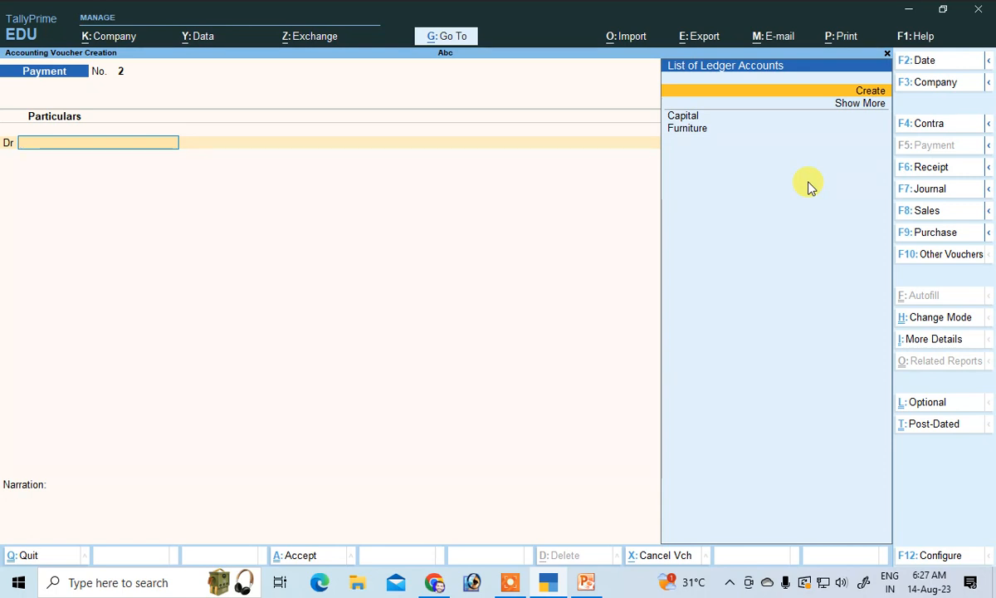
key(Return)
text(Computer)
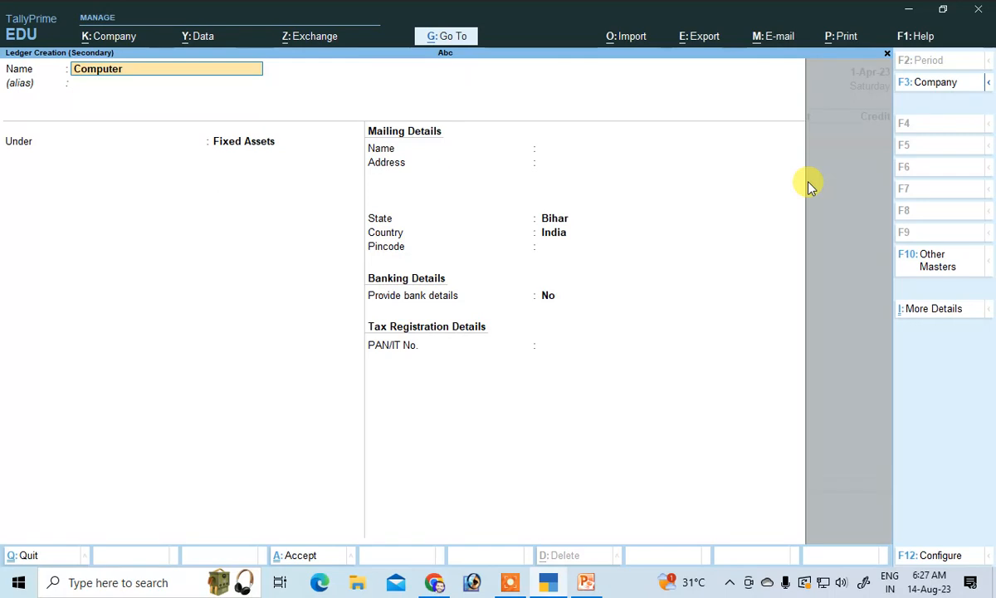
key(Return)
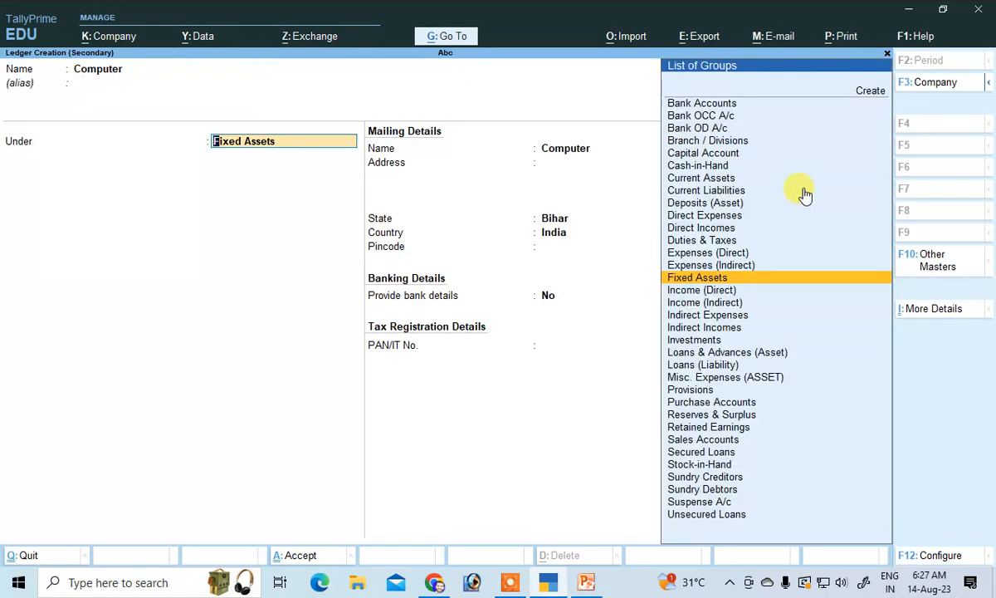
key(Return)
key(Return)
key(Return)
key(Return)
key(Return)
key(Return)
key(Return)
key(Return)
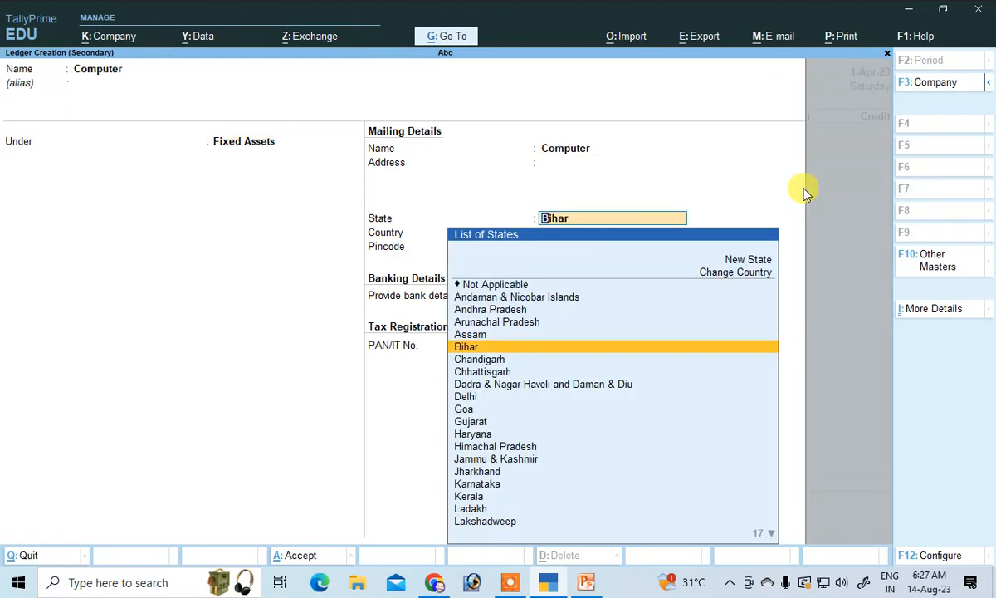
key(Return)
Debit Computer with 15000 and highlight Cash as the credit ledger.
text(15000)
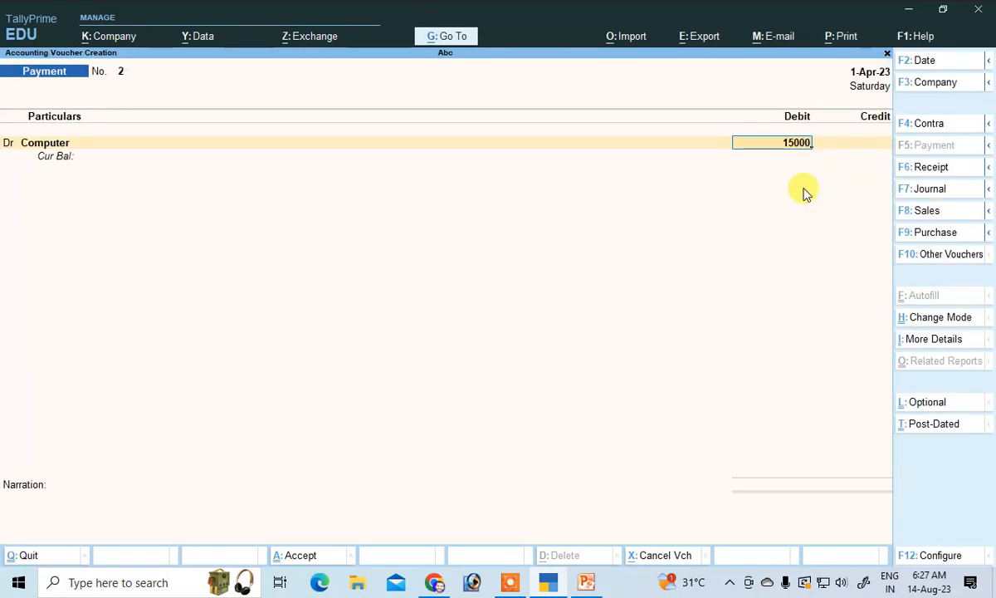
key(Return)
key(Return)
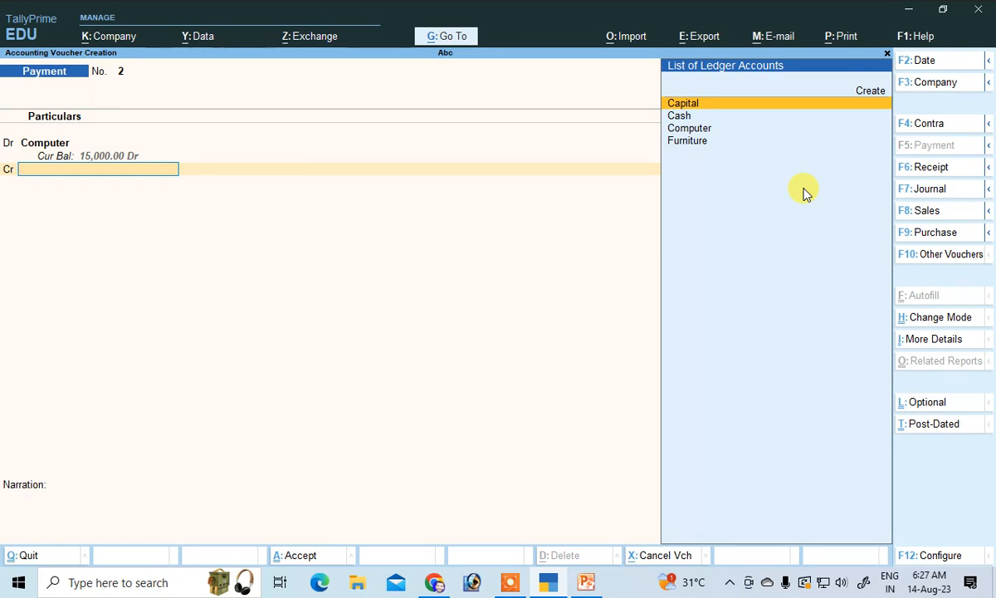
key(Down)
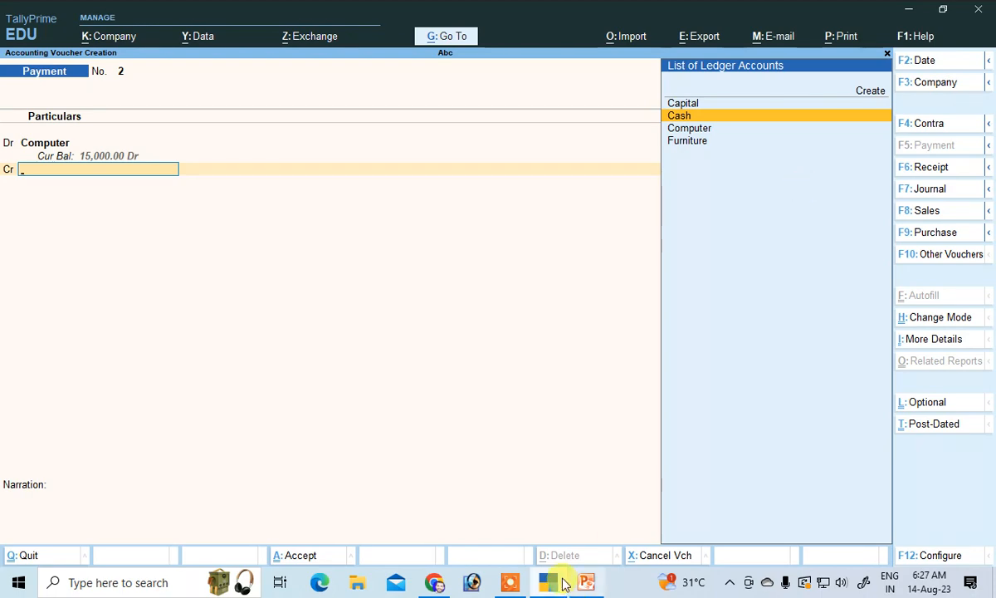
Compare the computer purchase on the PowerPoint slide with the open Payment voucher in TallyPrime and return to the slide.
click(586, 581)
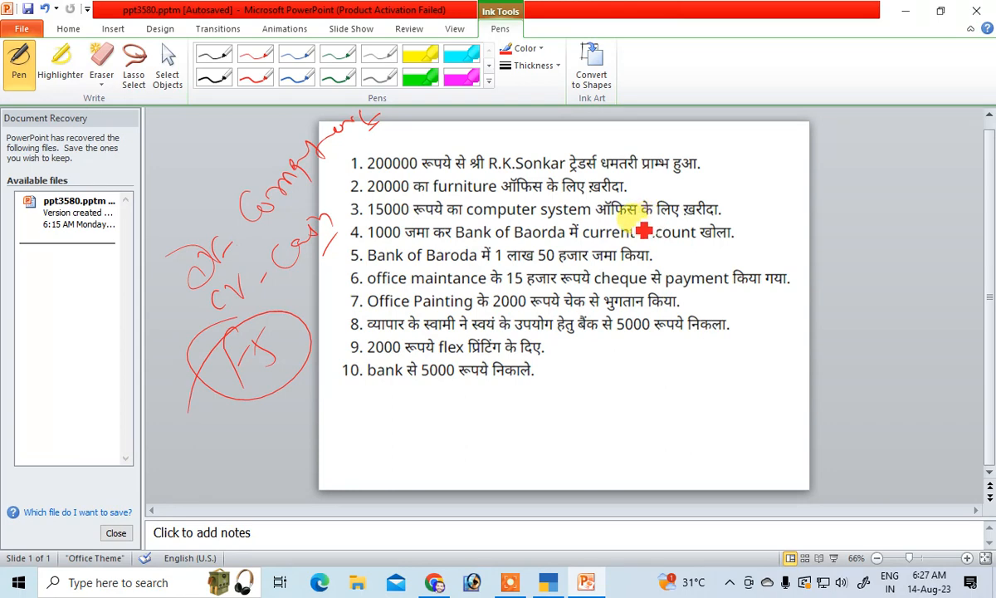
click(557, 575)
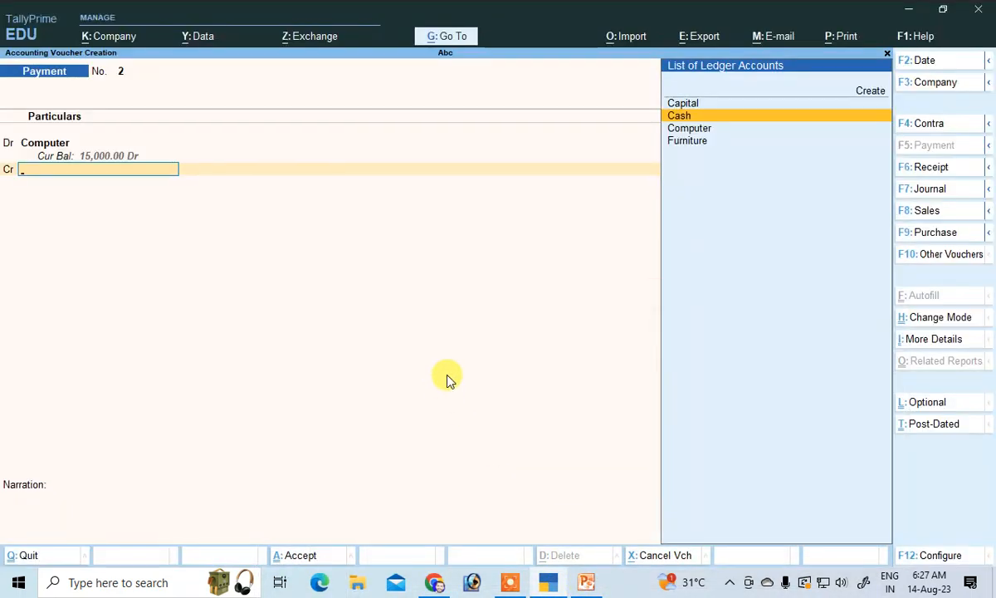
click(585, 582)
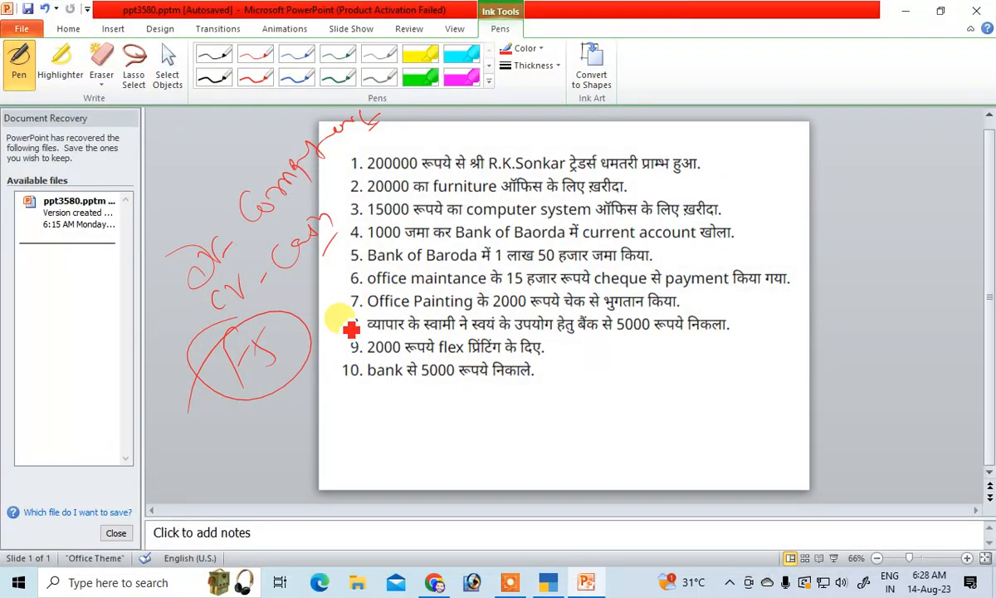
Switch to TallyPrime, credit Cash with 15,000 against Computer, and accept the Payment voucher without a narration.
click(548, 582)
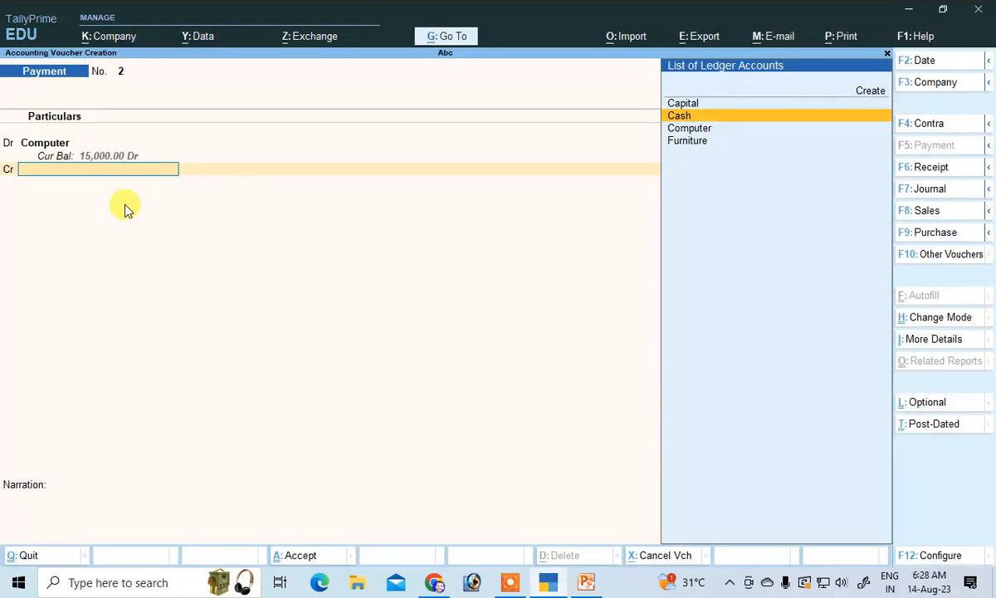
key(Return)
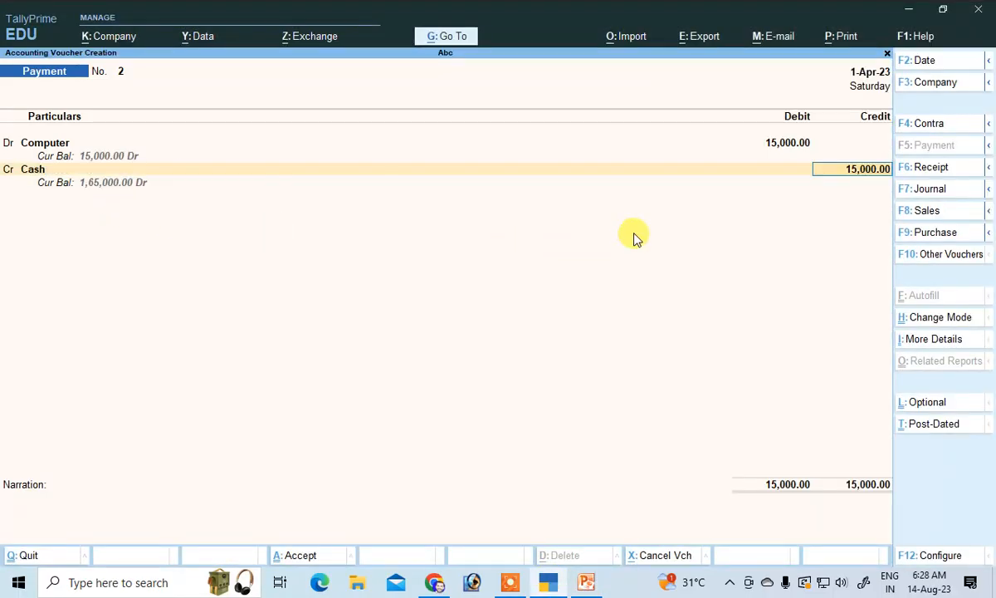
key(Return)
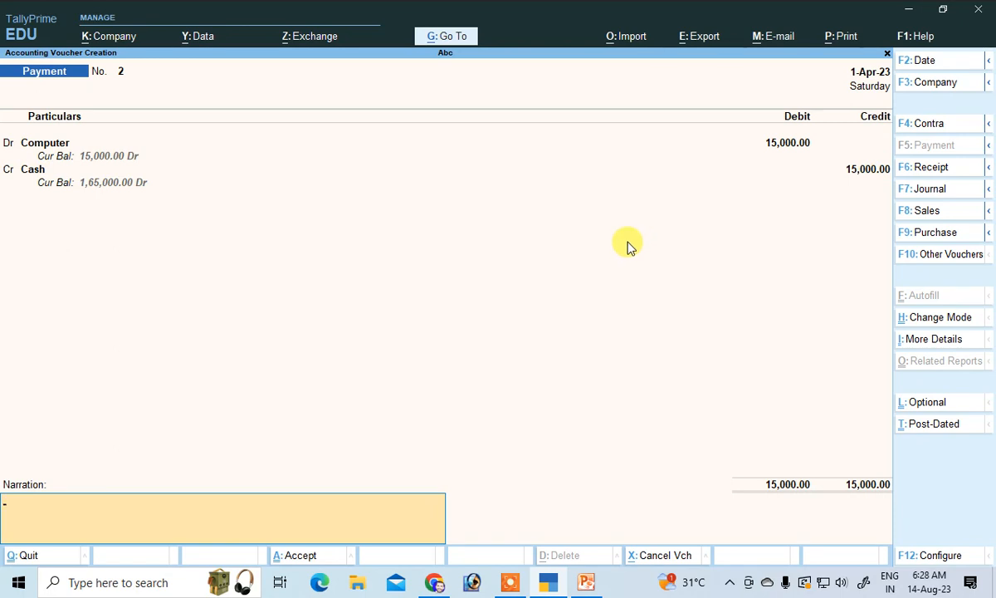
key(Return)
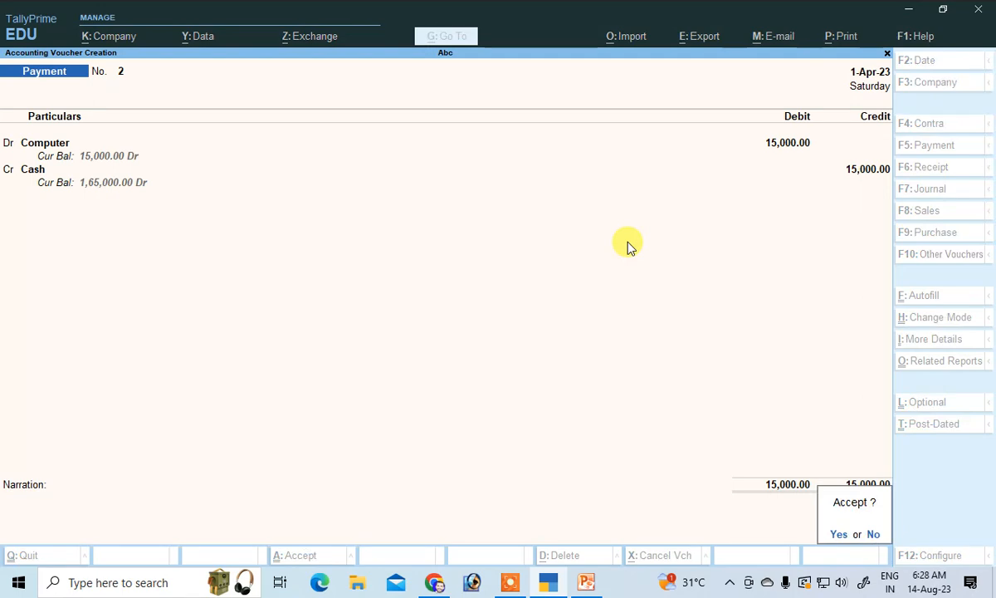
key(Return)
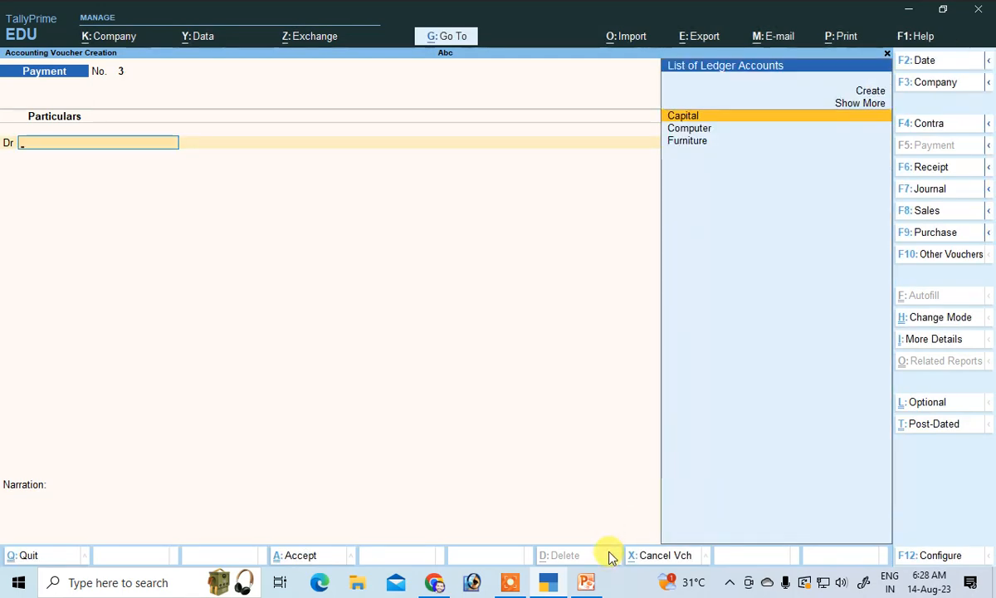
Switch to the PowerPoint slide, mark transaction 4 with a tick, and handwrite the F4 voucher key beside it.
click(586, 581)
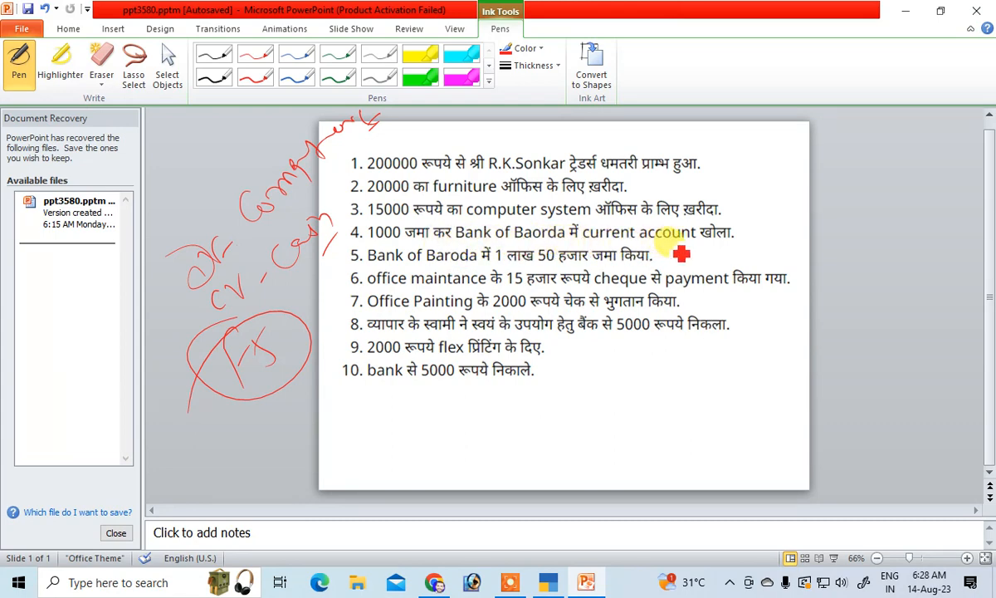
drag(730, 238, 794, 207)
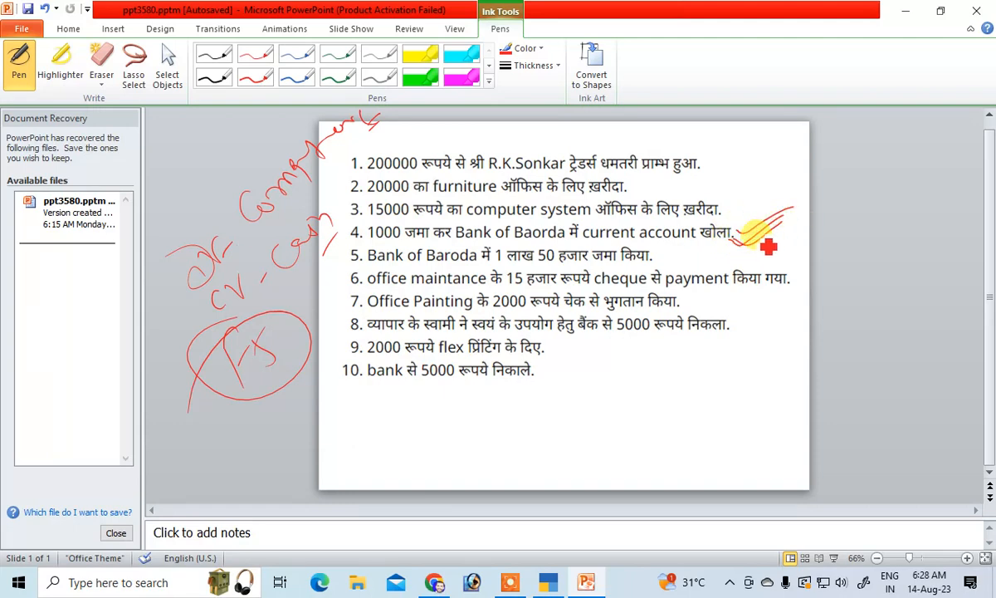
drag(709, 249, 779, 198)
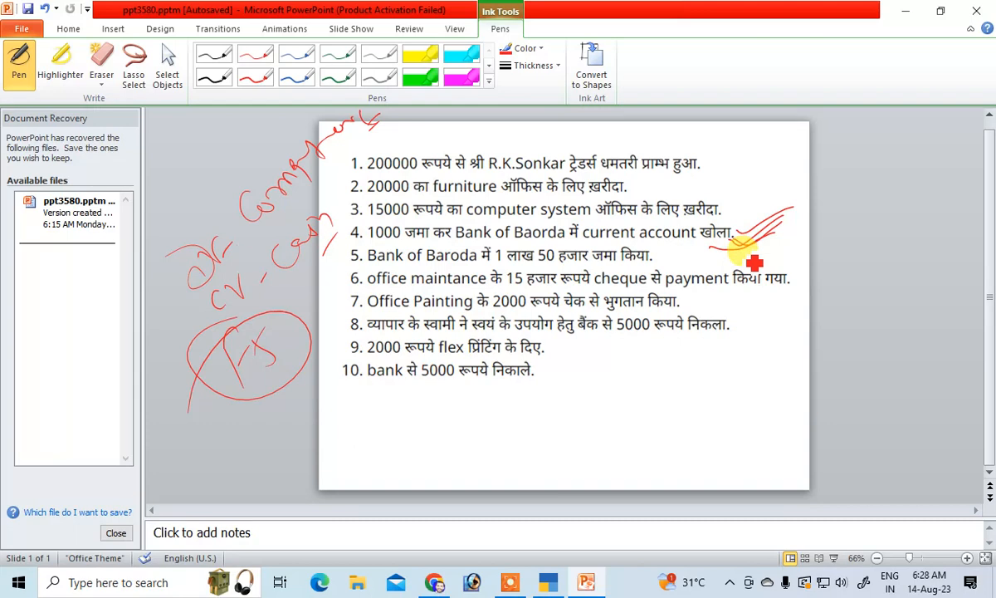
drag(756, 191, 779, 239)
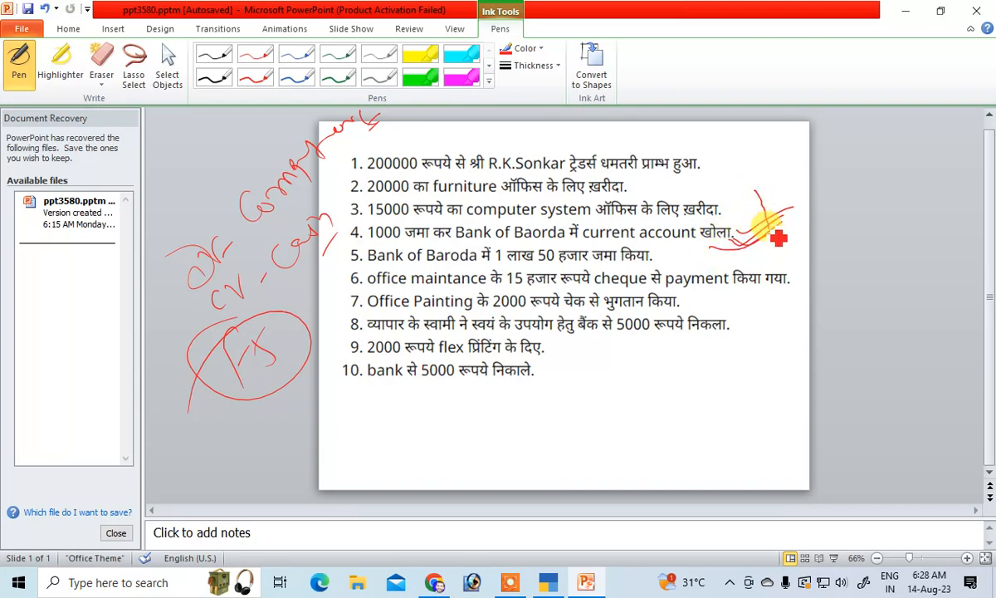
mouse_move(750, 196)
mouse_down()
mouse_move(795, 163)
mouse_move(781, 194)
mouse_move(808, 203)
mouse_move(827, 186)
mouse_up()
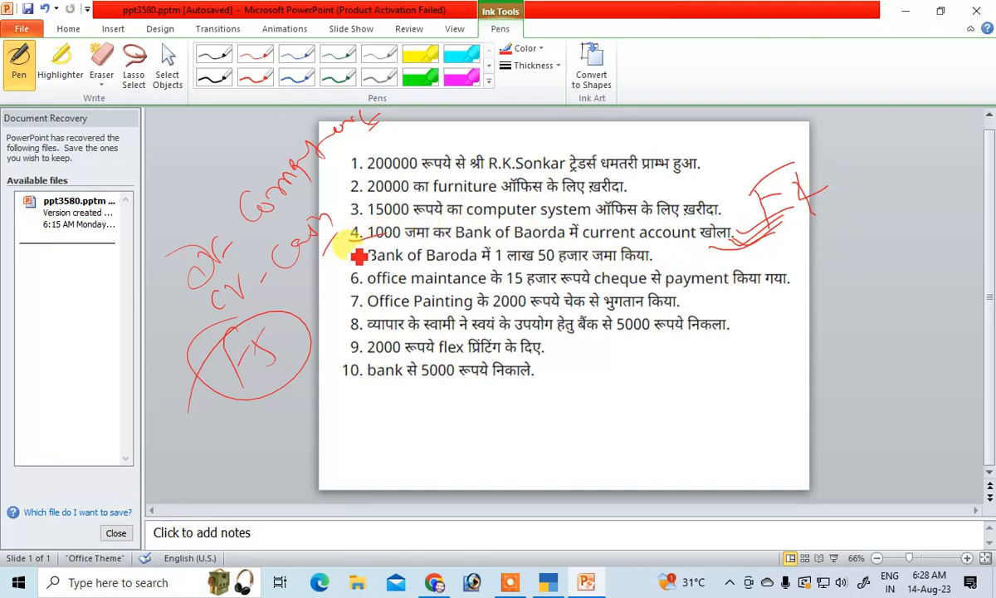
Underline the 1000 amount in transaction 4 and handwrite its debit to Bank of Baroda and credit to Cash beside it.
drag(326, 250, 402, 242)
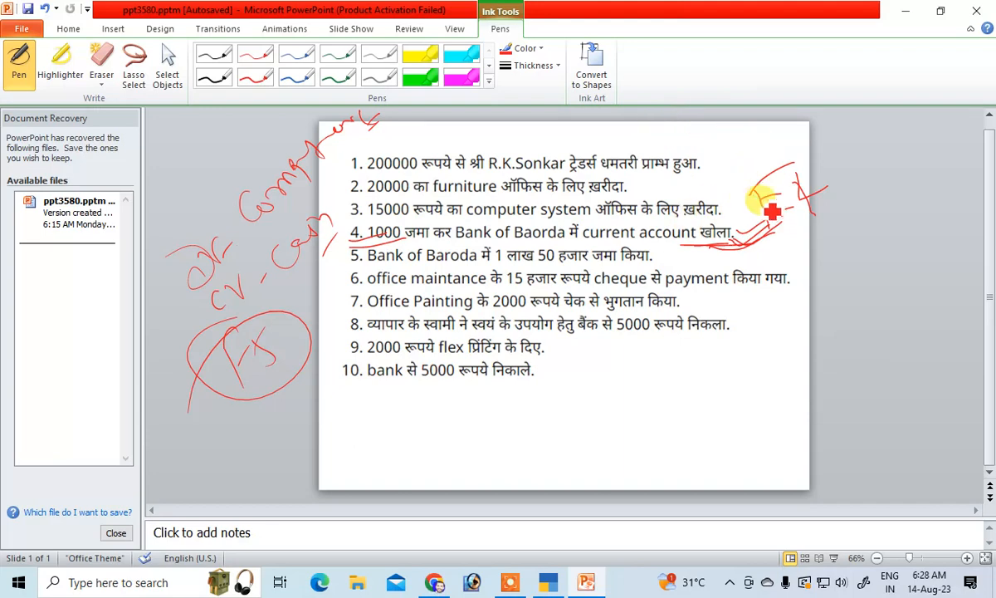
mouse_move(797, 237)
mouse_down()
mouse_move(826, 262)
mouse_move(870, 250)
mouse_move(857, 223)
mouse_move(883, 214)
mouse_move(891, 222)
mouse_move(952, 211)
mouse_move(980, 222)
mouse_up()
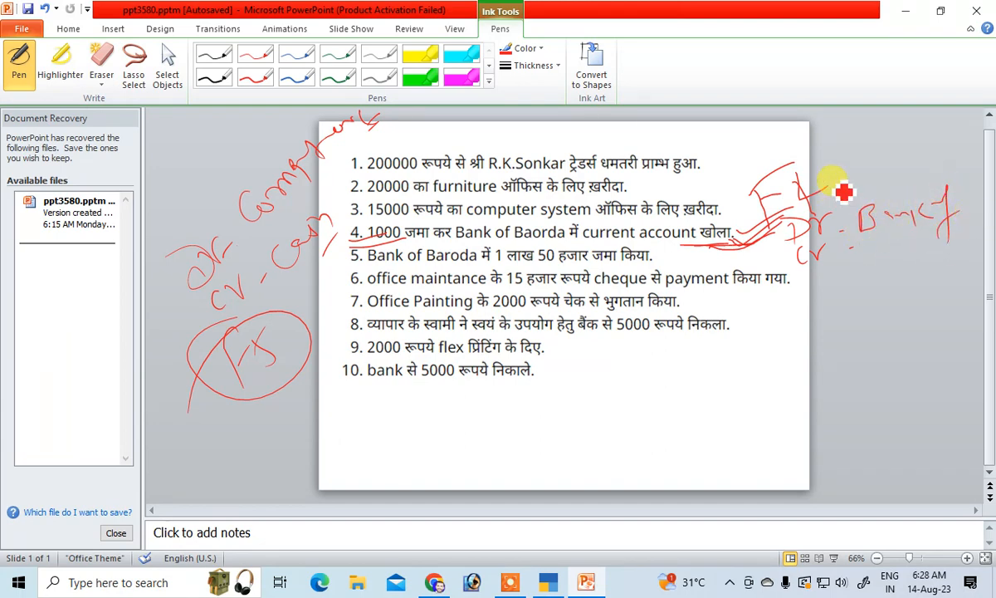
drag(967, 216, 980, 238)
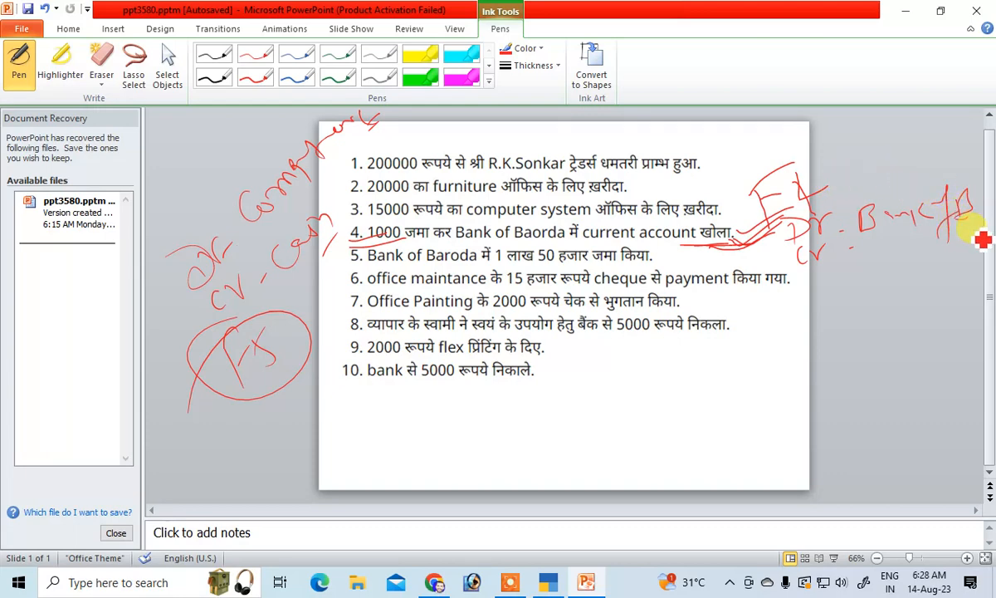
mouse_move(845, 258)
mouse_down()
mouse_move(928, 256)
mouse_move(979, 276)
mouse_up()
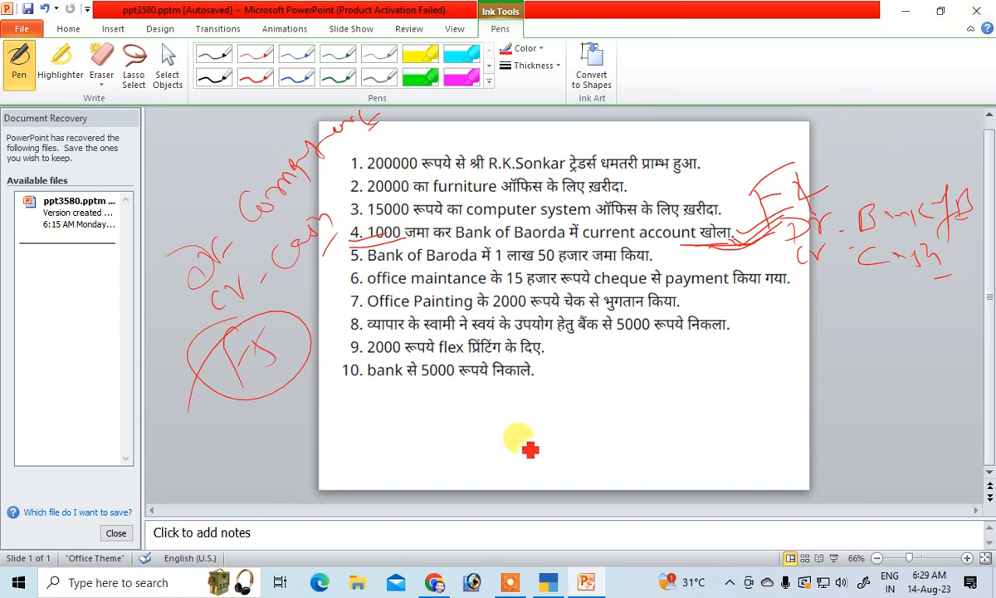
Switch to TallyPrime, start a Contra voucher, and credit Cash with 1000, checking the amount against the slide.
click(548, 582)
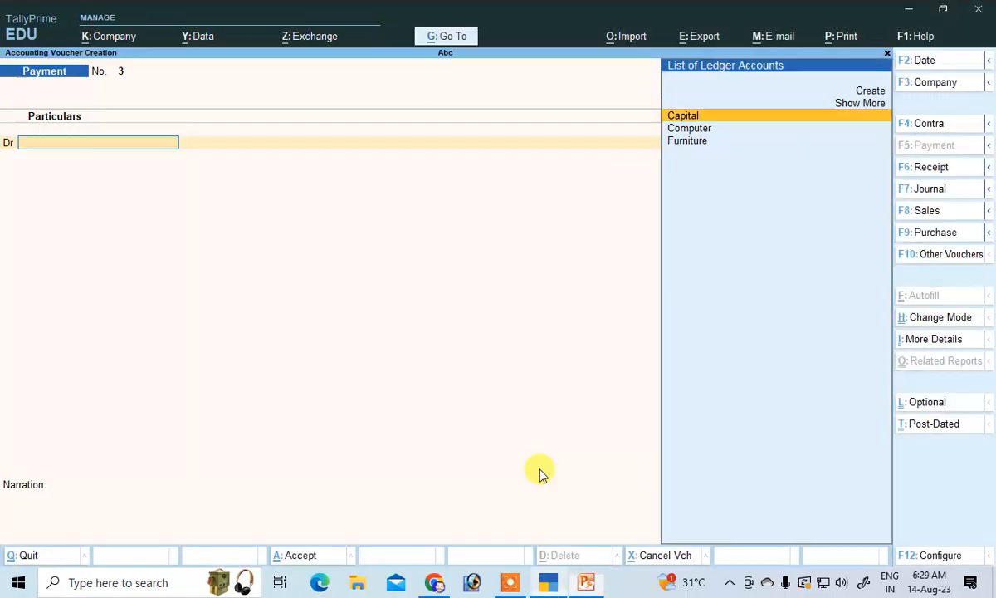
click(923, 123)
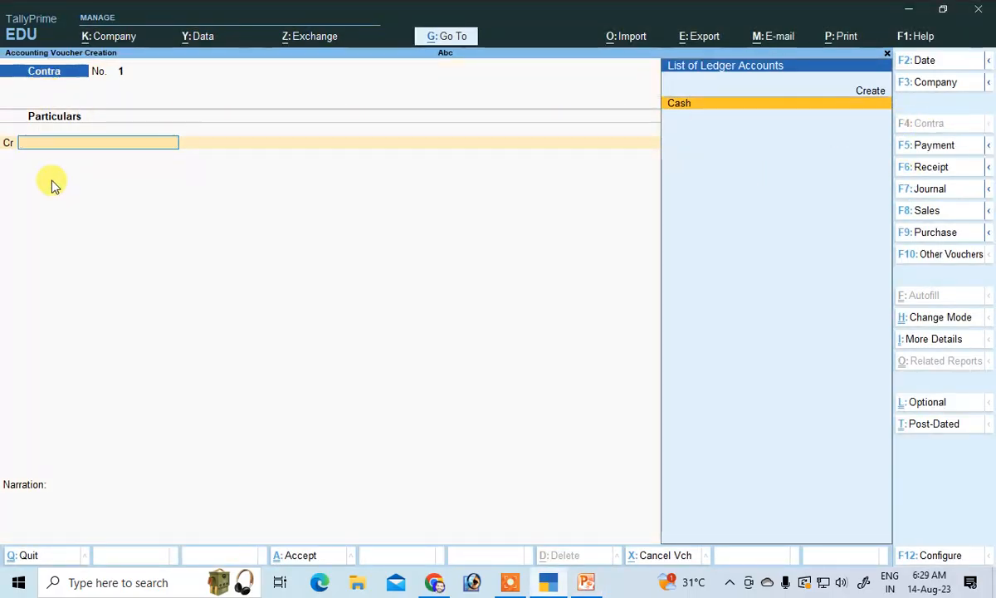
click(586, 582)
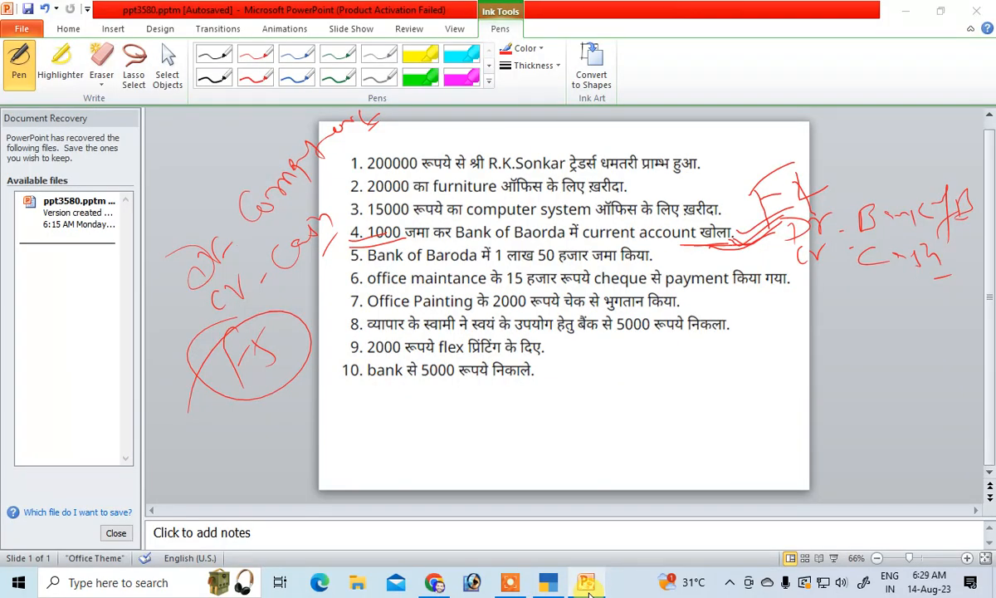
click(586, 583)
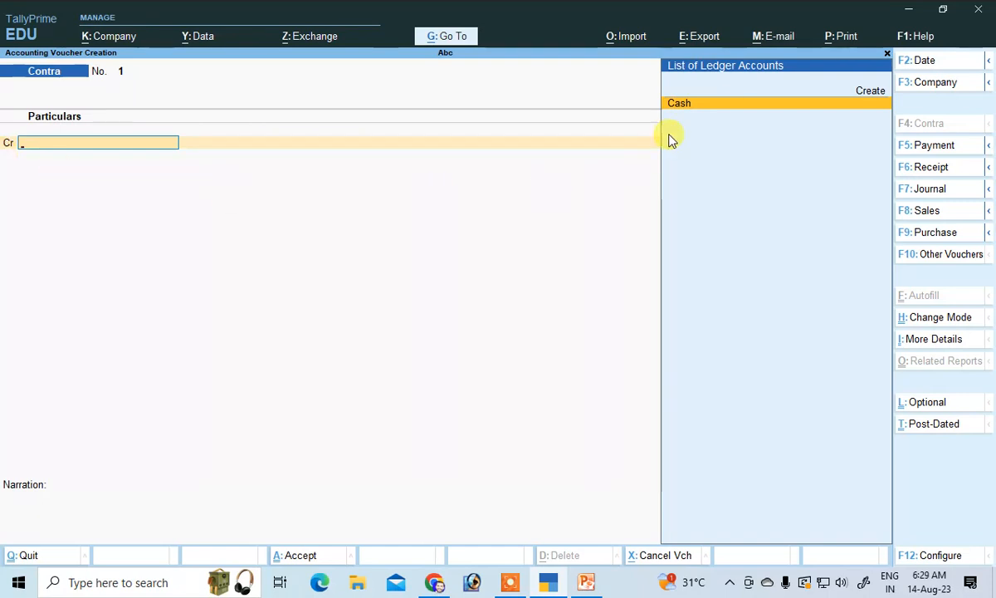
key(Return)
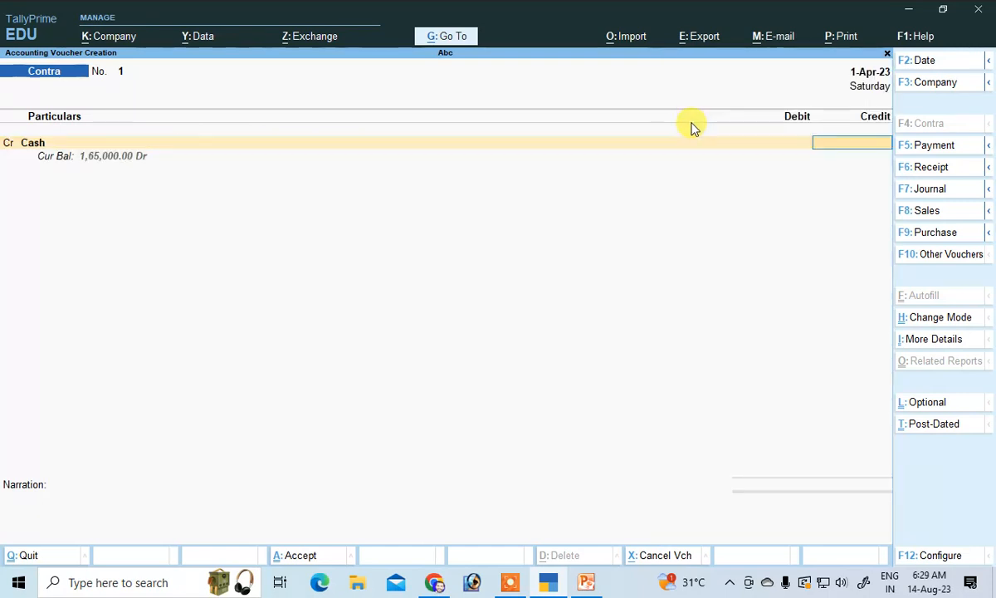
text(1)
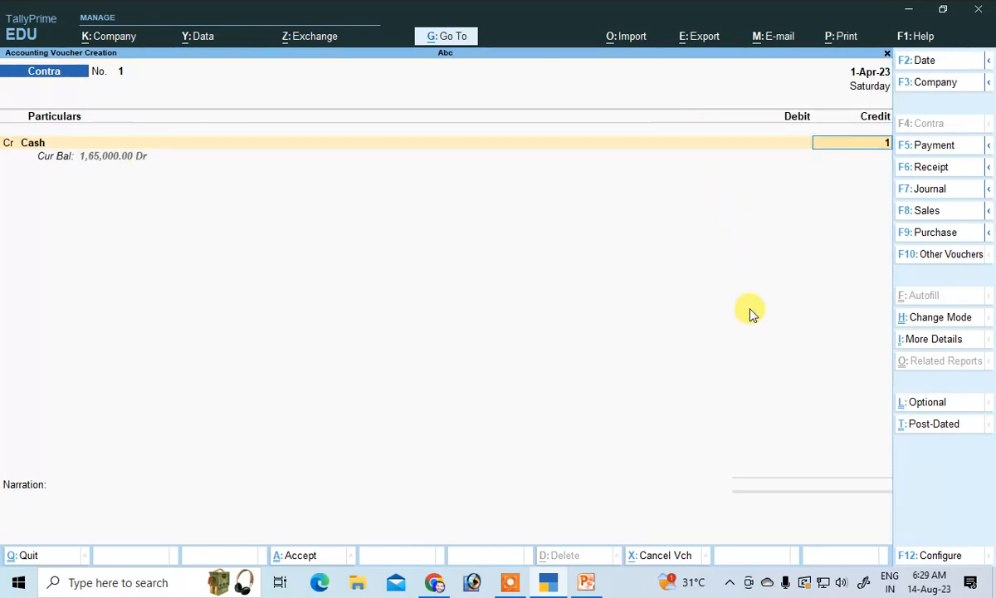
text(000)
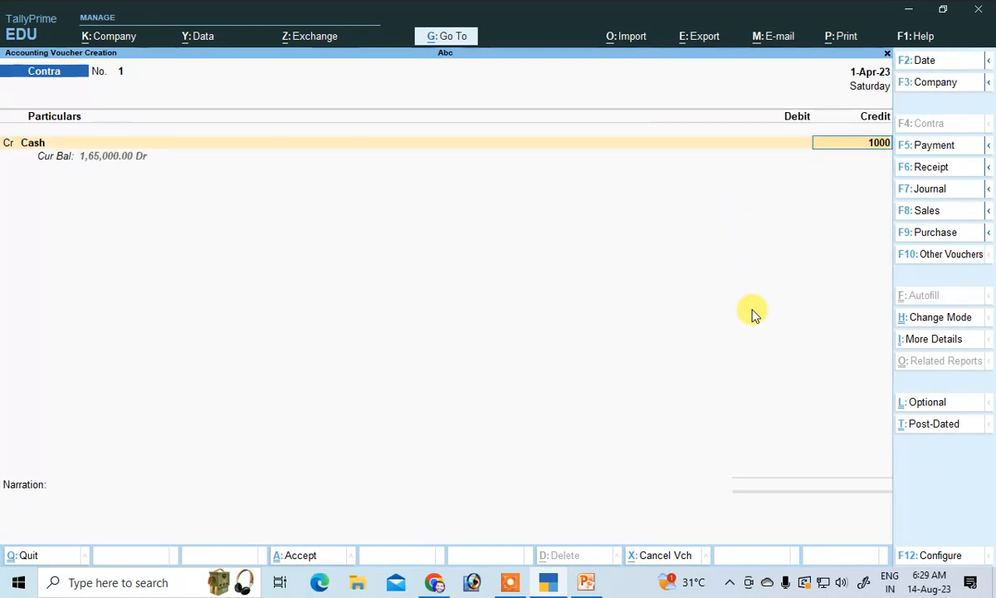
click(581, 586)
click(584, 586)
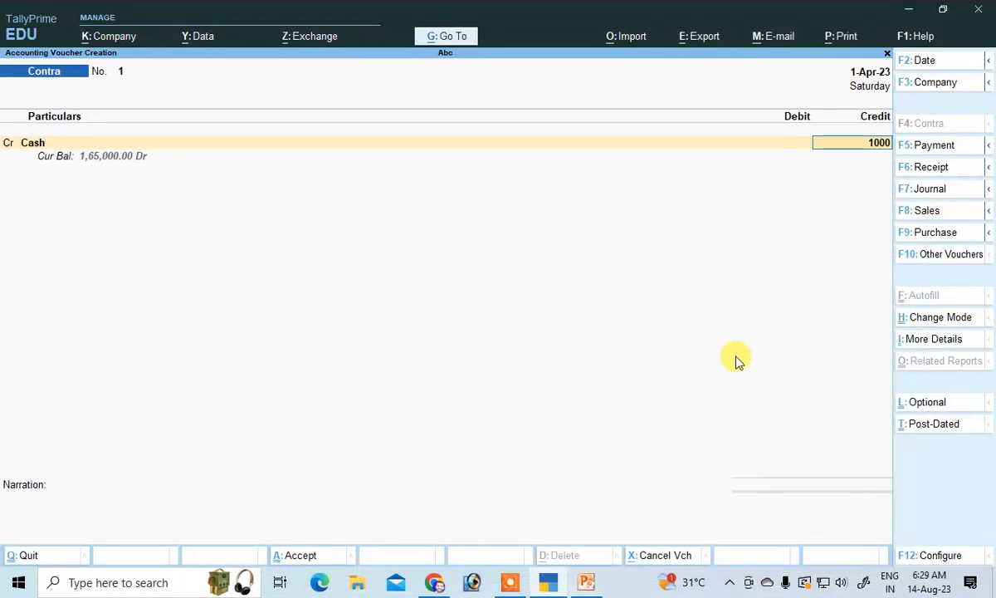
key(Return)
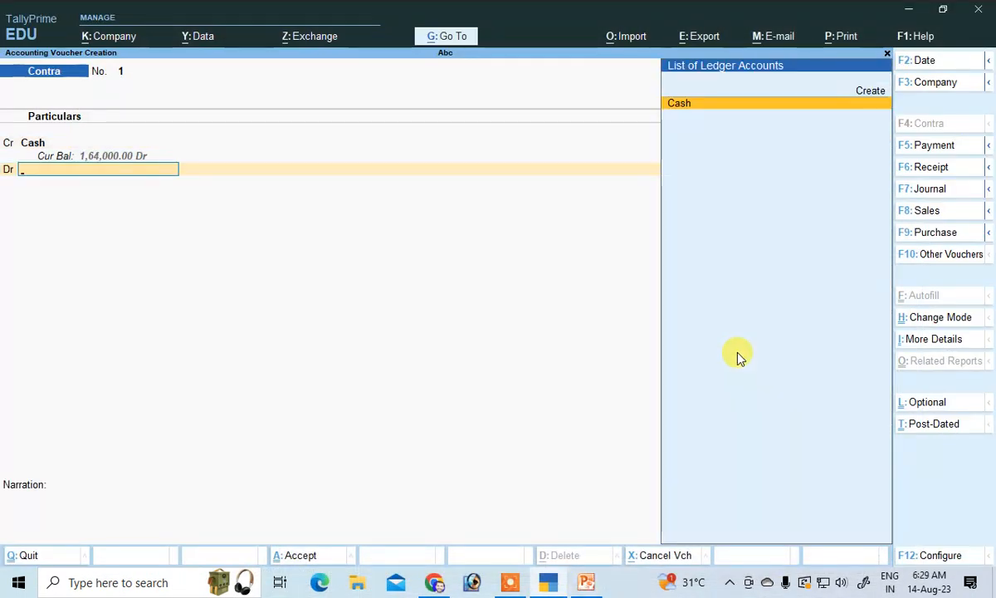
Start a new debit ledger named Bob Bank under the Bank Accounts group from the Contra voucher.
key(Up)
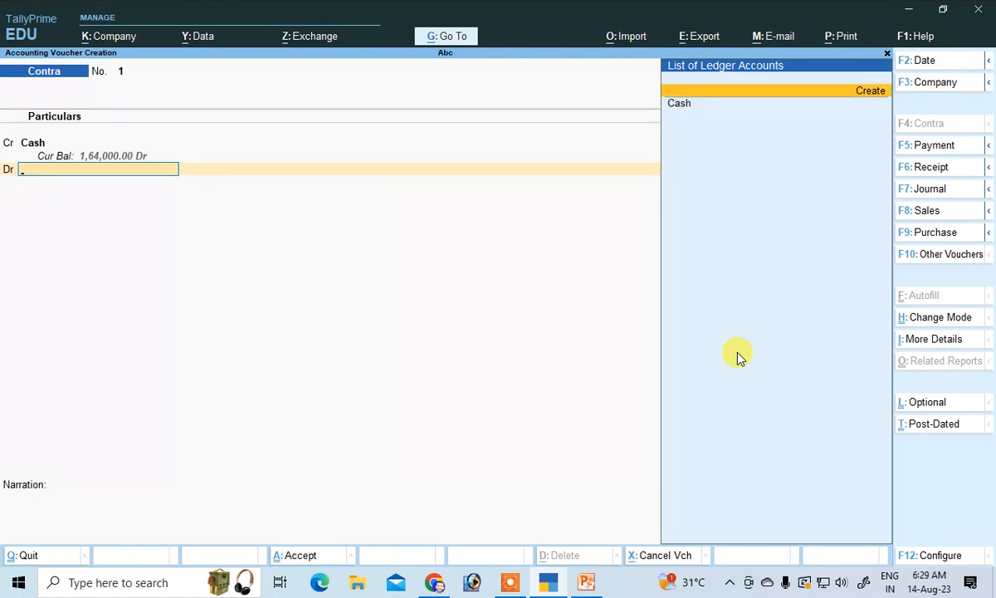
key(Return)
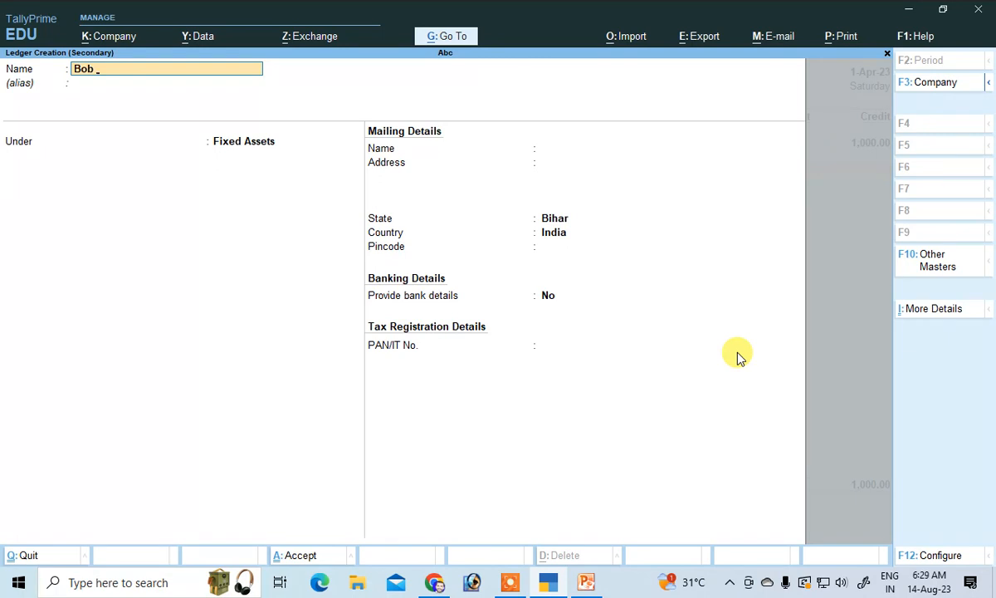
text(Bob Bank)
key(Return)
key(Return)
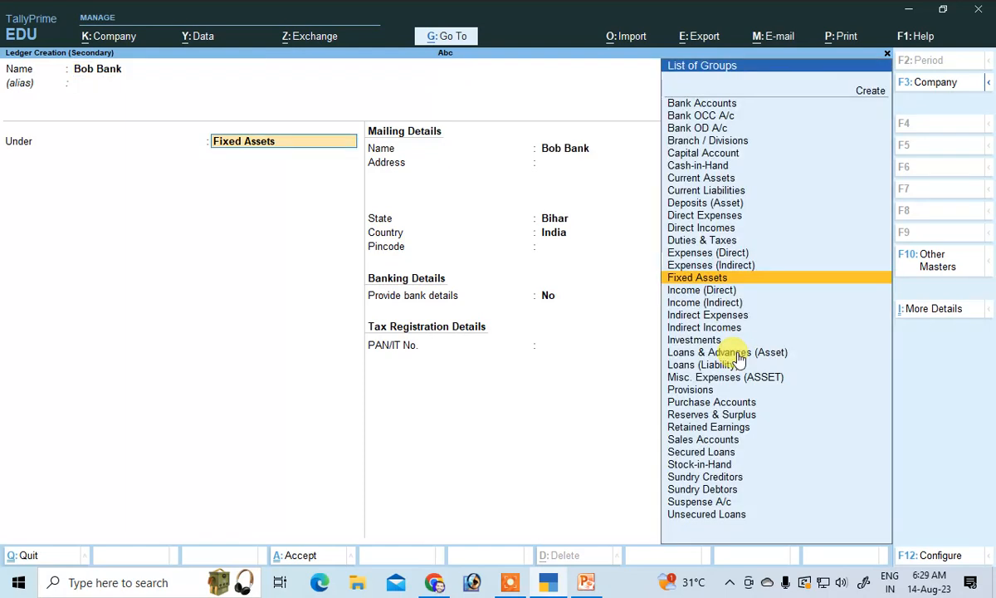
text(B)
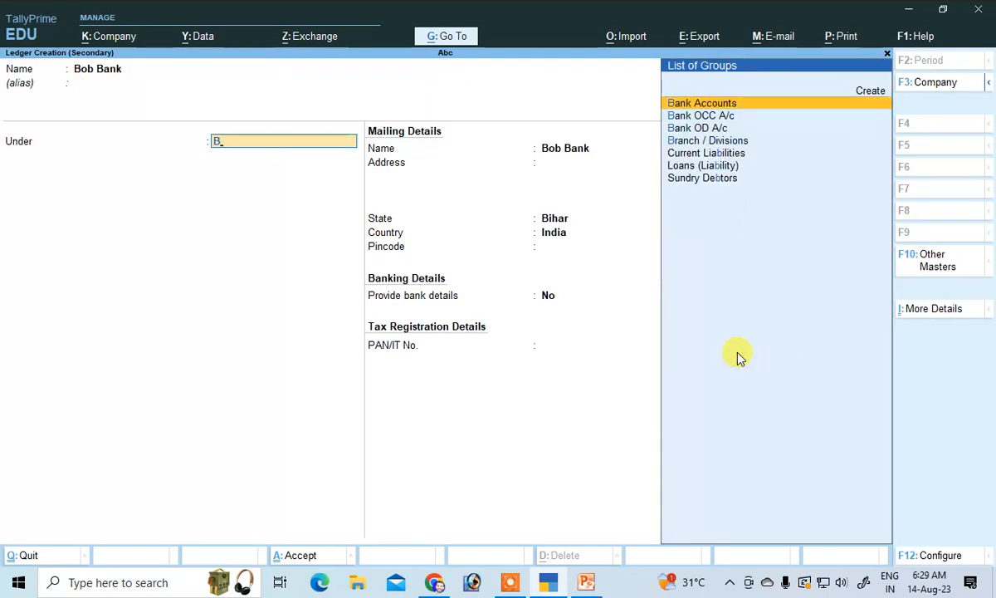
key(Return)
Keep the default bank and mailing details, save the Bob Bank ledger, and debit it with 1,000 as a Cash transaction.
key(Return)
key(Return)
key(Return)
key(Return)
key(Return)
key(Return)
key(Return)
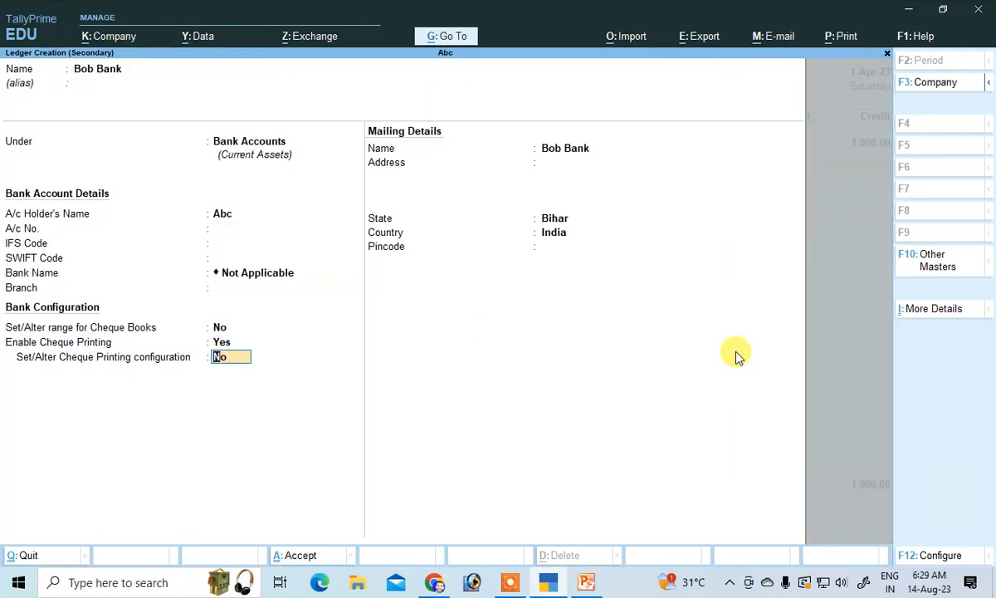
key(Up)
key(Up)
key(Up)
key(Up)
key(Up)
key(Up)
key(Up)
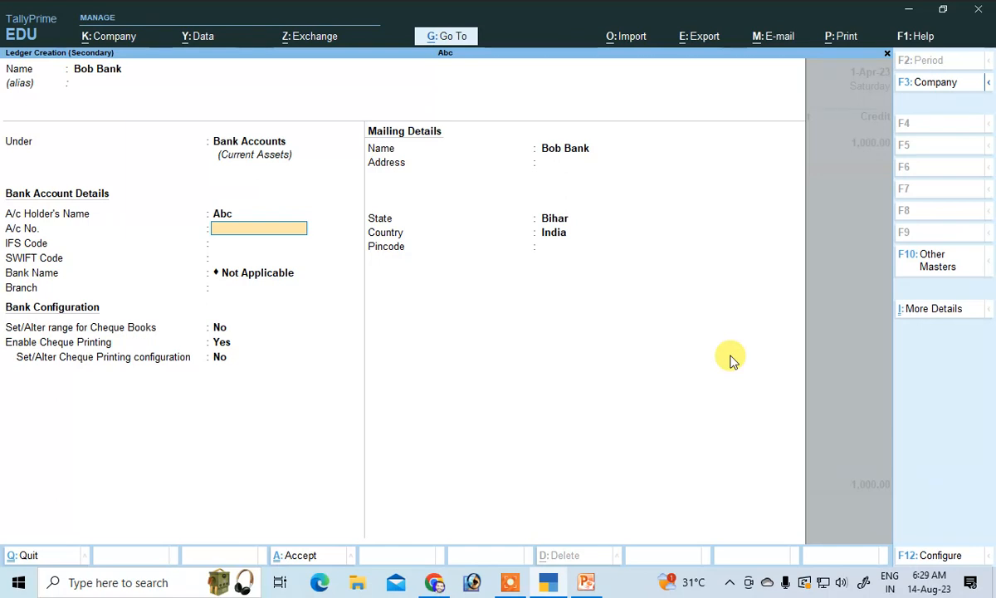
key(Return)
key(Return)
key(Return)
key(Return)
key(Return)
key(Return)
key(Return)
key(Return)
key(Return)
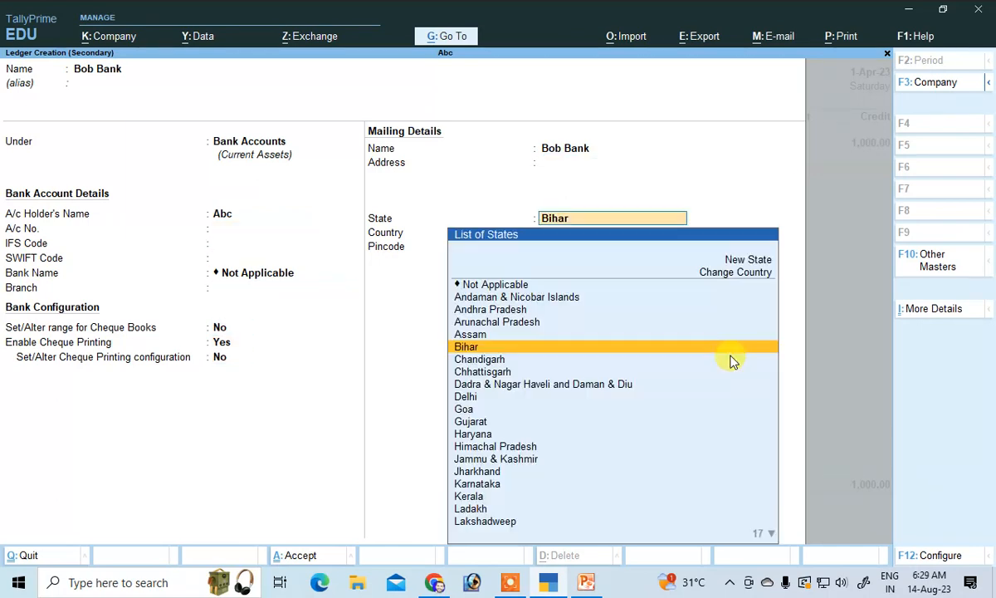
key(Return)
key(Return)
key(Return)
key(Return)
key(Return)
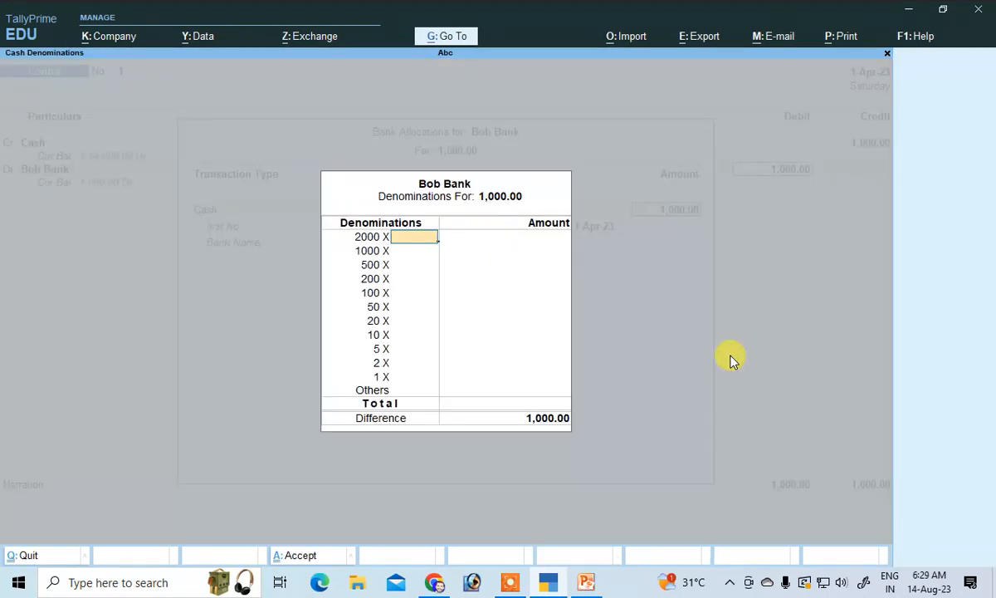
Enter 2 notes of 500 as the cash denominations for Bob Bank and finish the bank allocation.
key(Return)
key(Return)
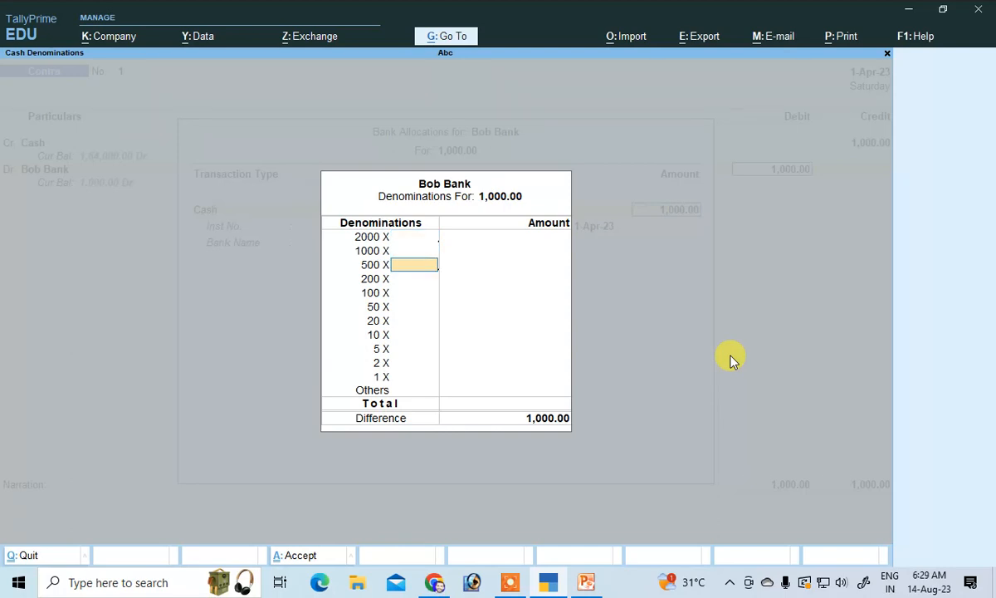
key(Return)
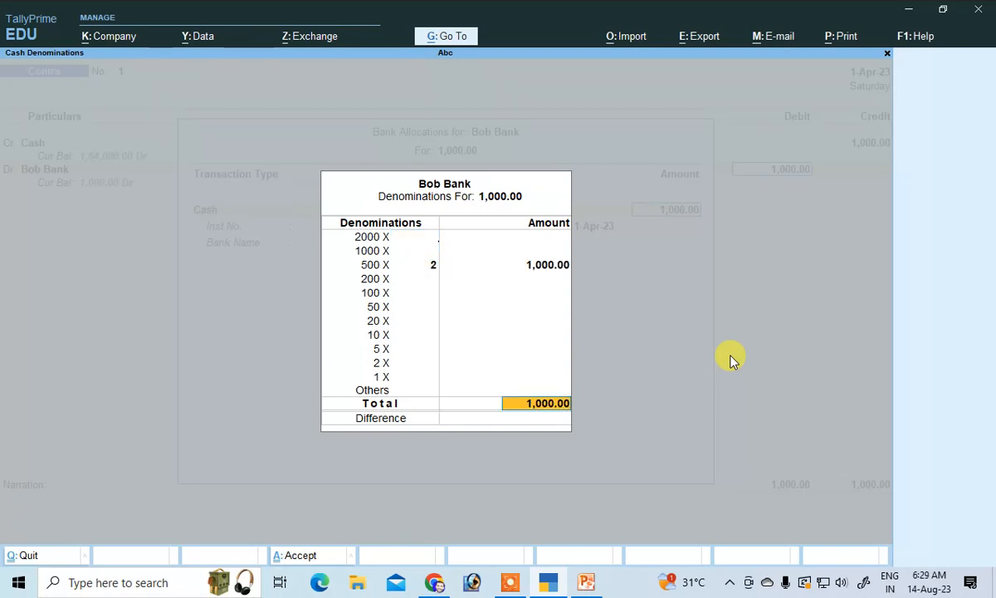
key(Return)
key(Return)
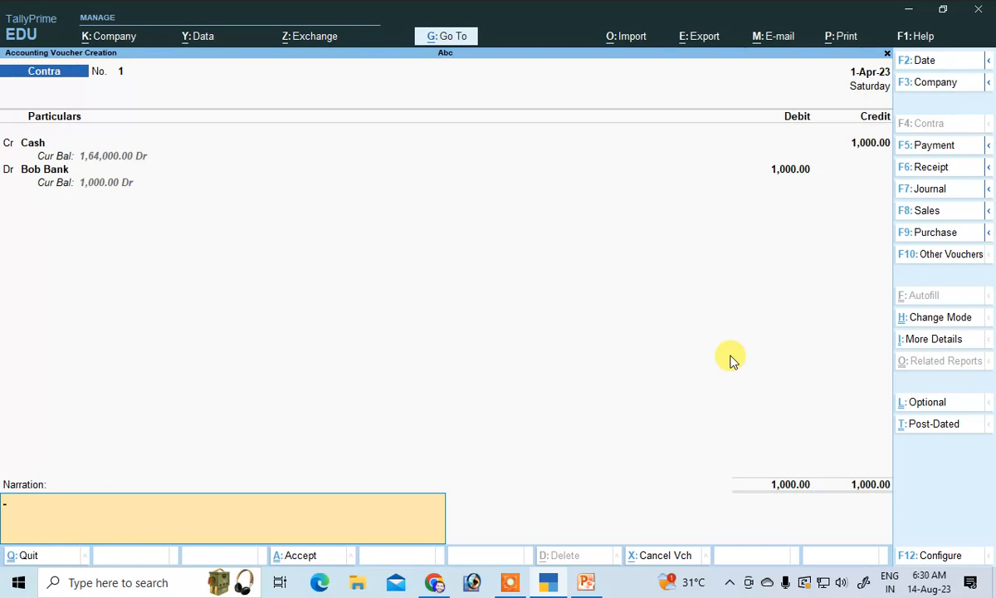
key(F6)
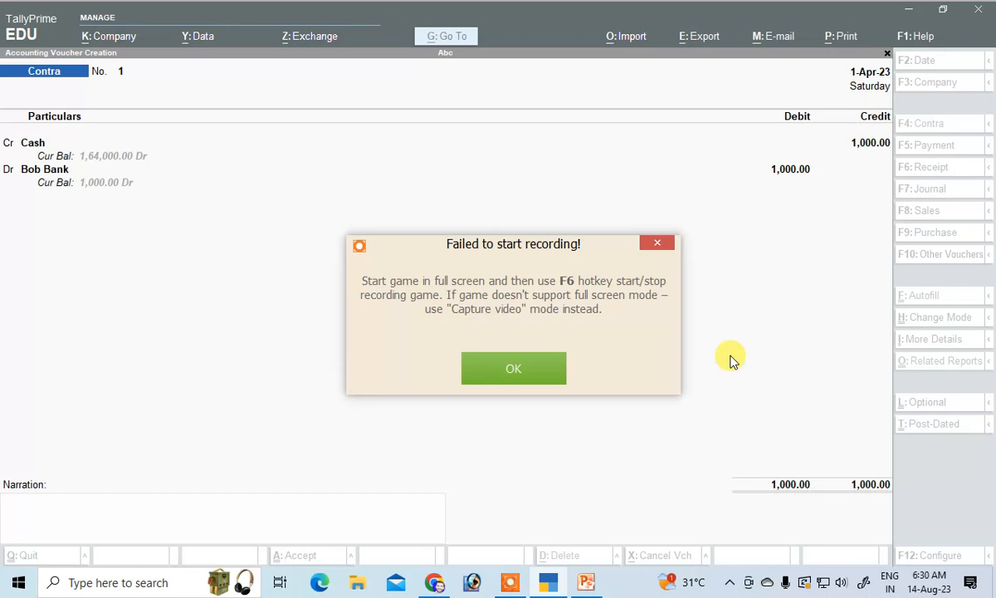
Dismiss the recording error, enter the narration "being create a new ac in bob bank", and save the Contra voucher.
click(656, 245)
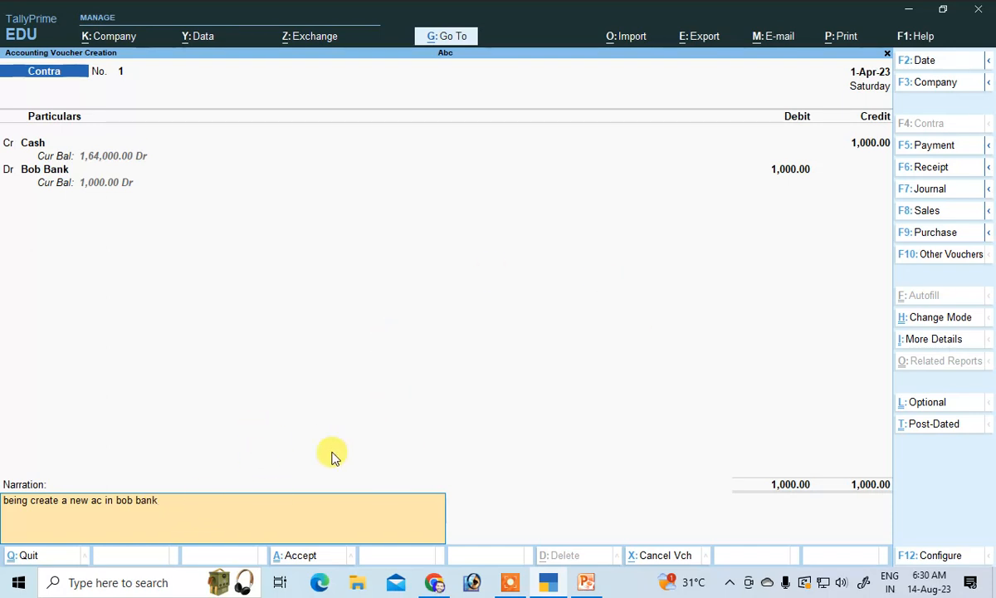
key(Return)
key(Return)
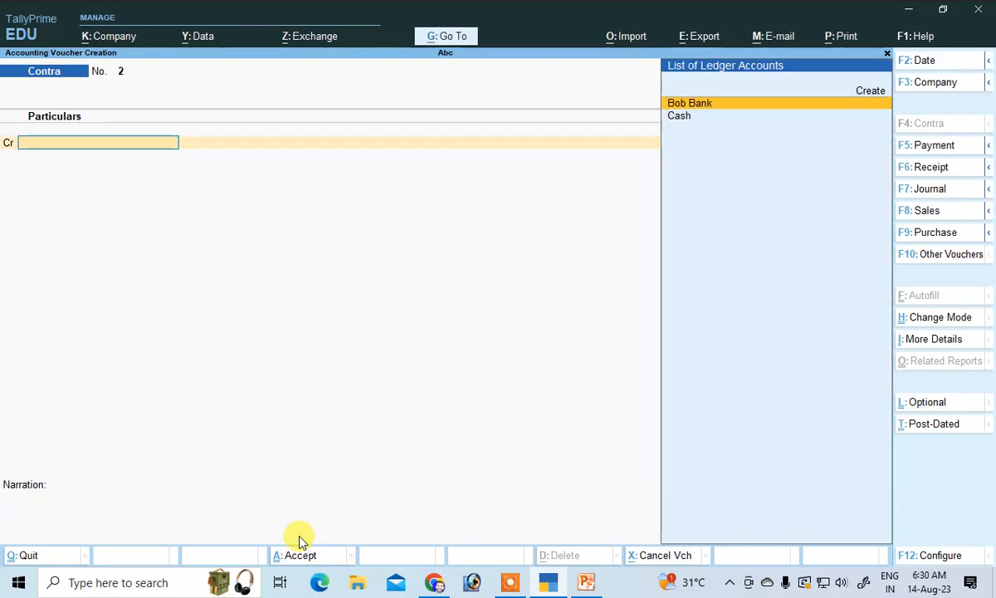
Switch to PowerPoint, underline transaction 5 and the Dr Bank and Cr Cash notes in red ink, and circle transactions 4 and 5 together.
click(587, 583)
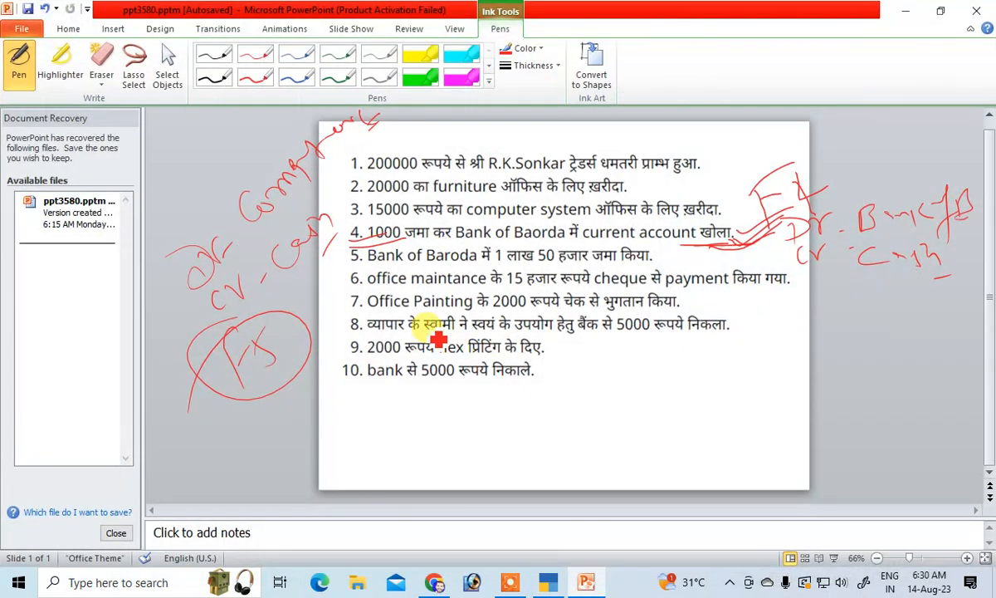
drag(352, 265, 407, 265)
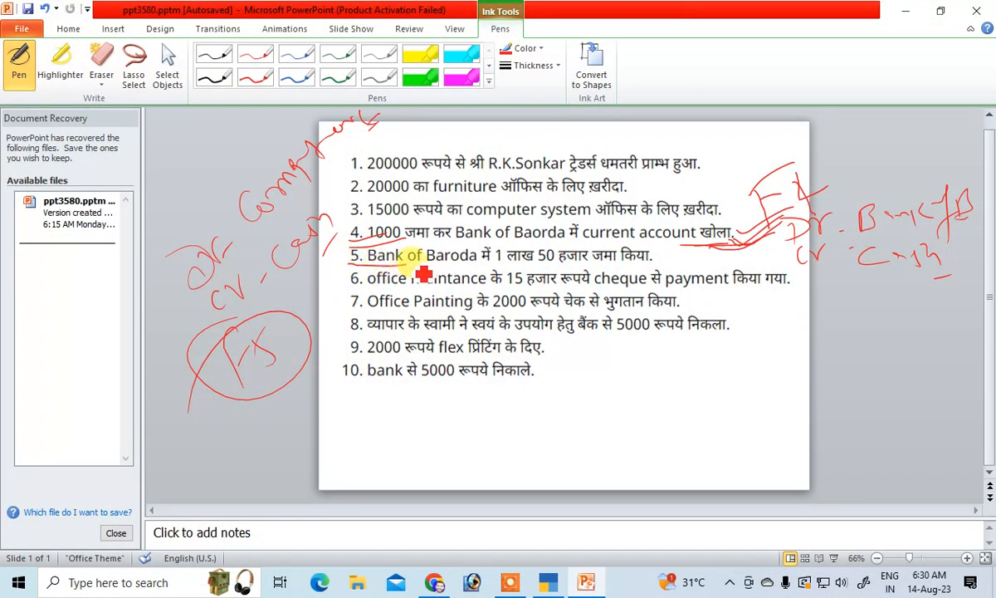
mouse_move(491, 267)
mouse_down()
mouse_move(614, 274)
mouse_move(675, 264)
mouse_up()
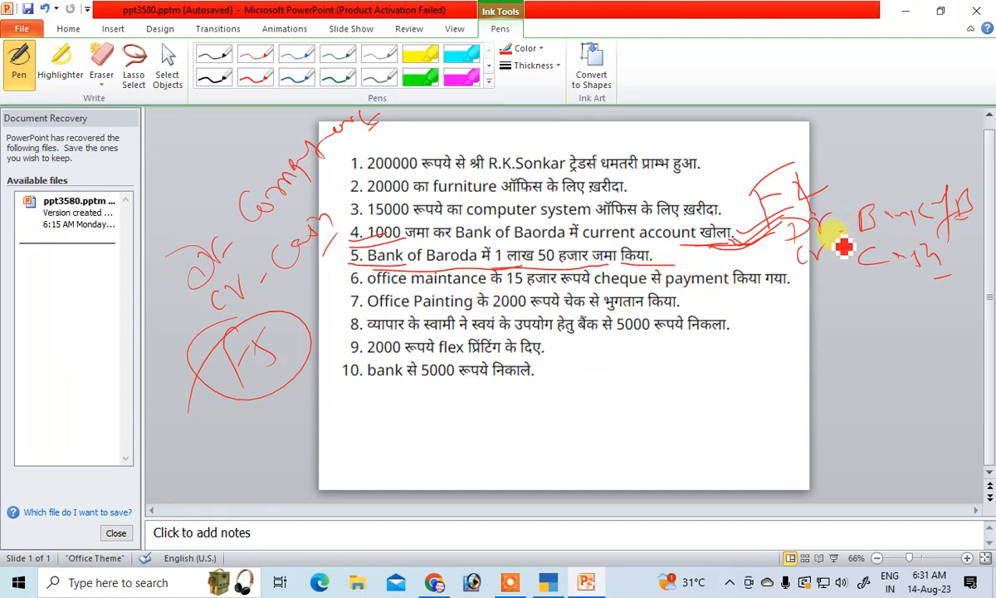
drag(824, 239, 917, 241)
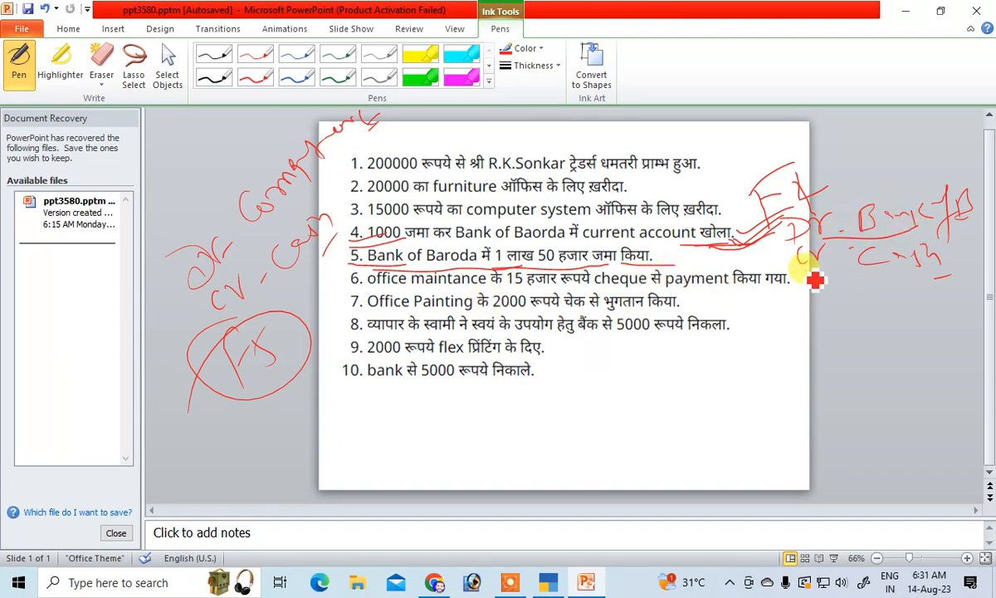
drag(807, 271, 911, 267)
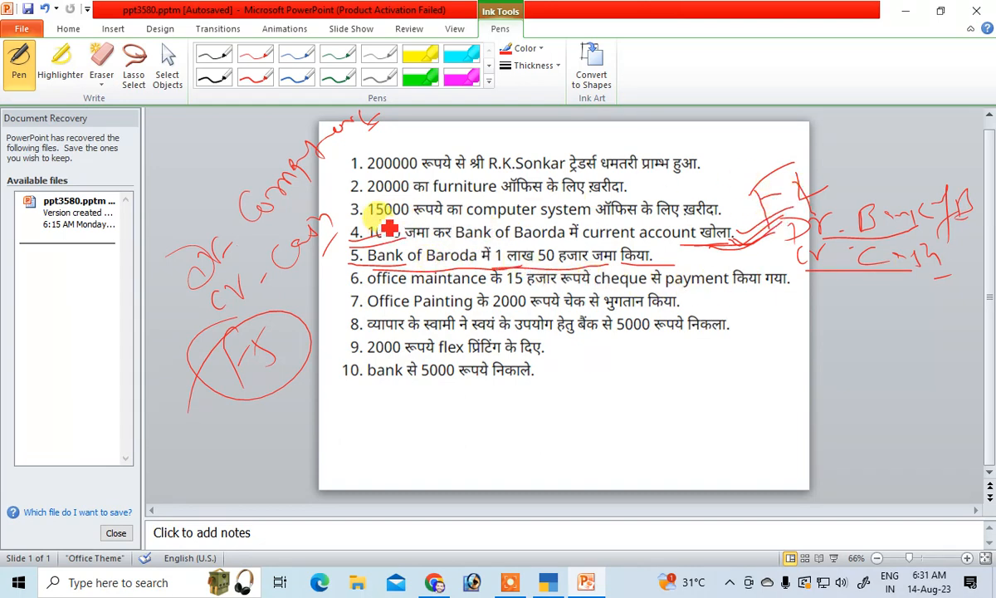
mouse_move(375, 204)
mouse_down()
mouse_move(343, 230)
mouse_move(367, 281)
mouse_up()
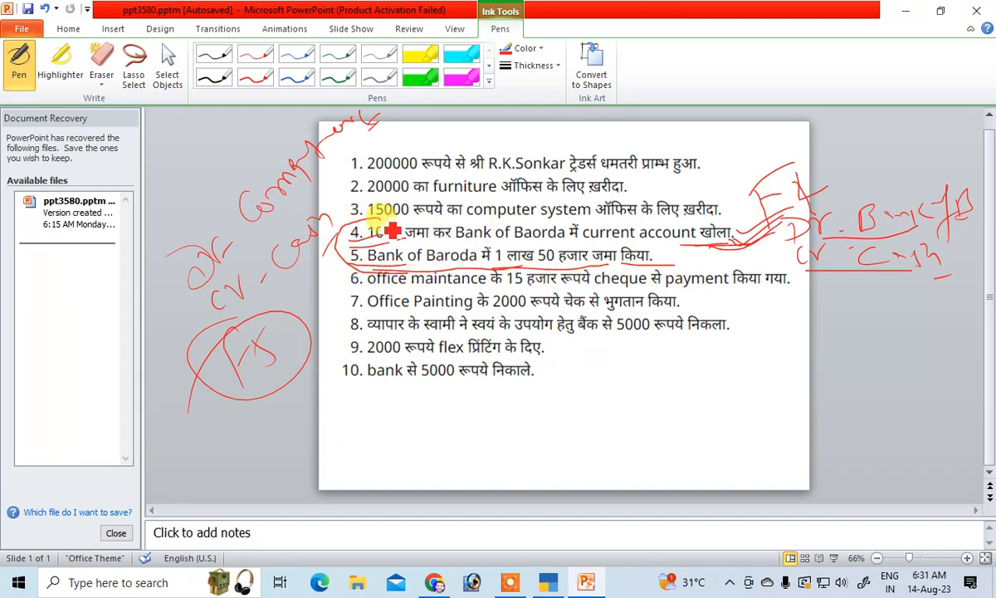
drag(345, 222, 731, 224)
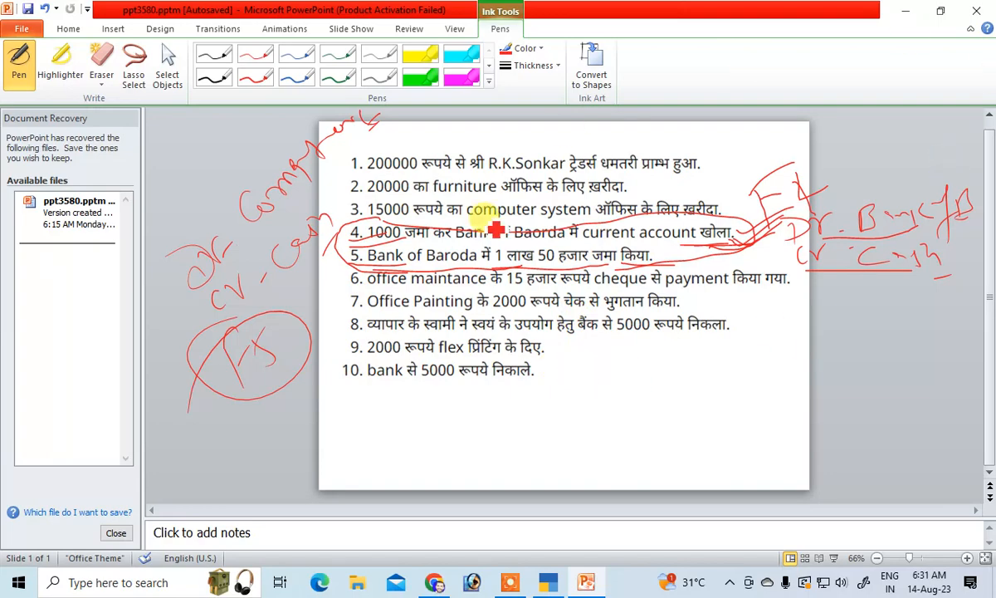
Switch to TallyPrime and, in the new Contra voucher, credit Cash with 150000 and debit Bob Bank with 1,50,000 as a Cash transaction.
click(548, 585)
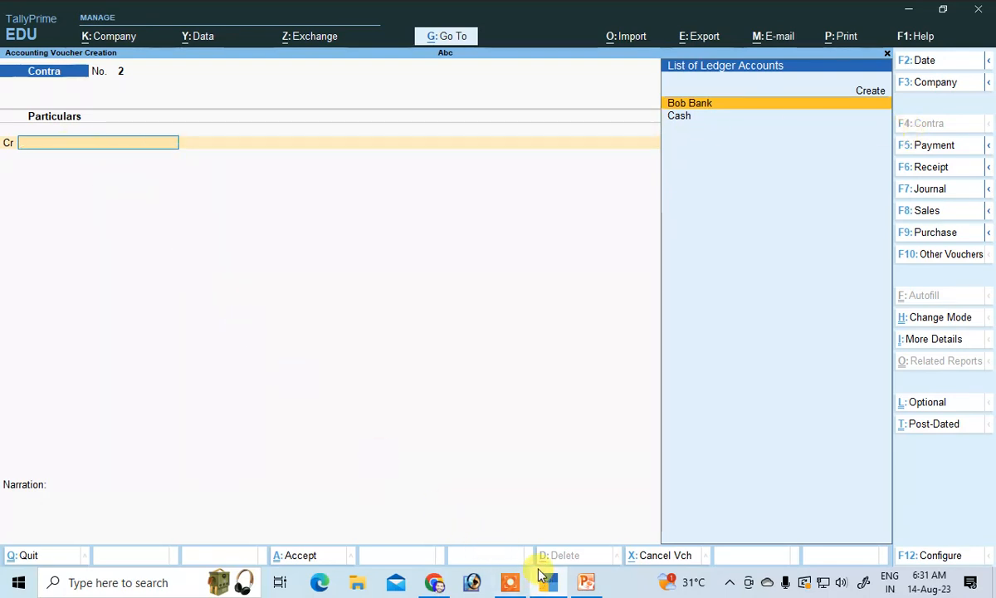
key(Down)
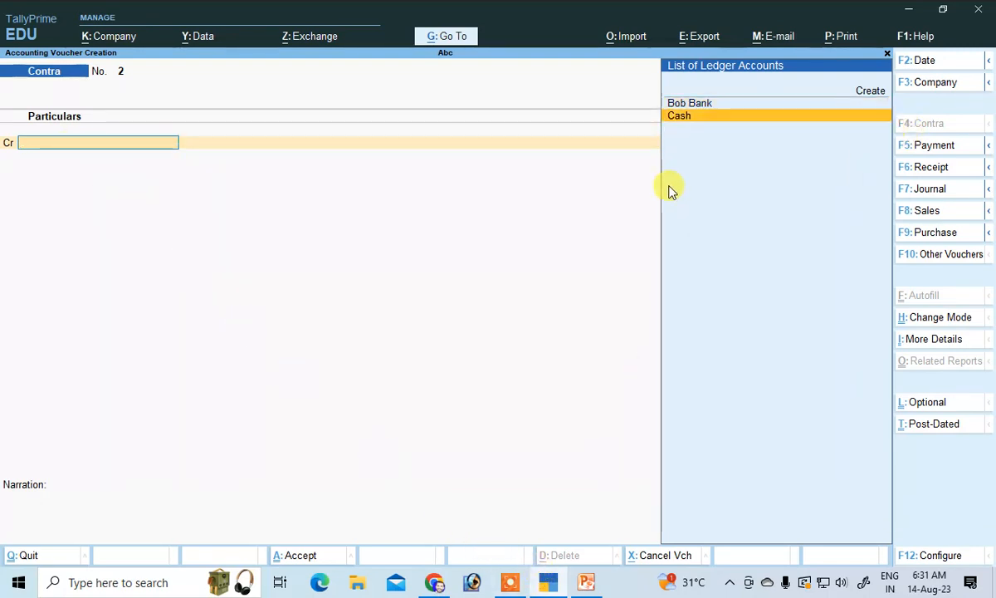
key(Return)
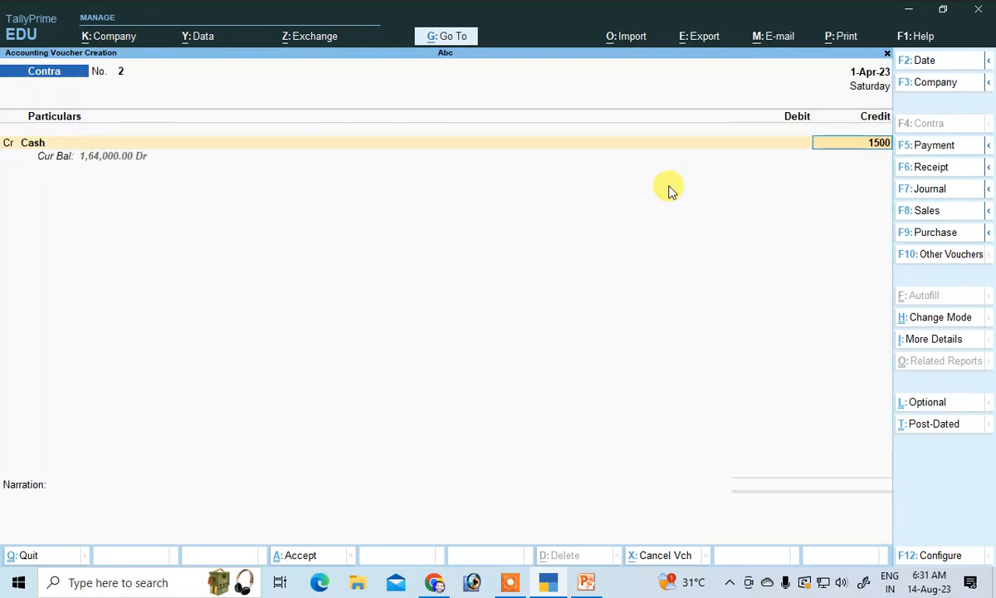
text(150000)
key(Return)
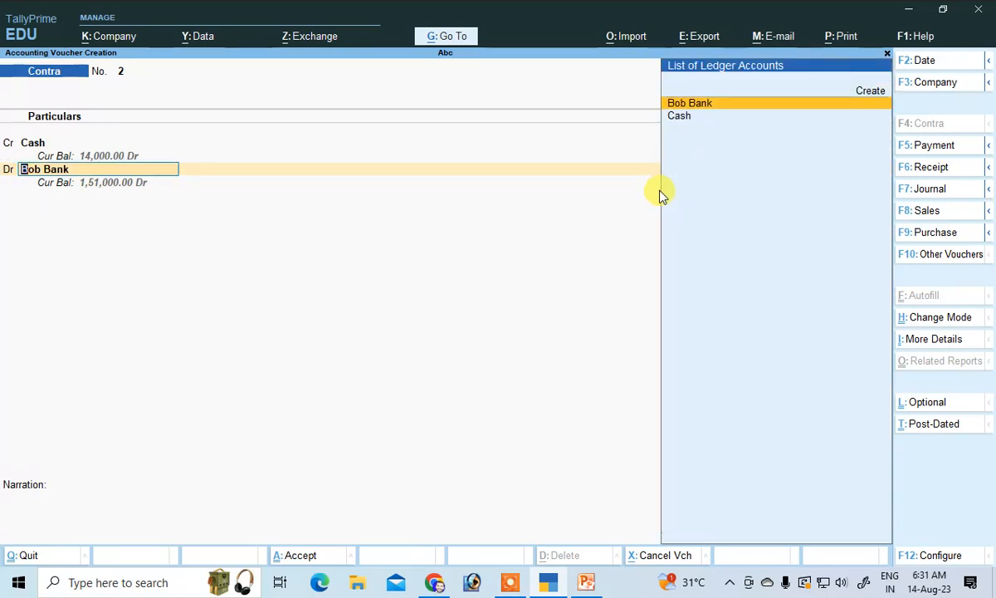
key(Return)
key(Return)
key(Return)
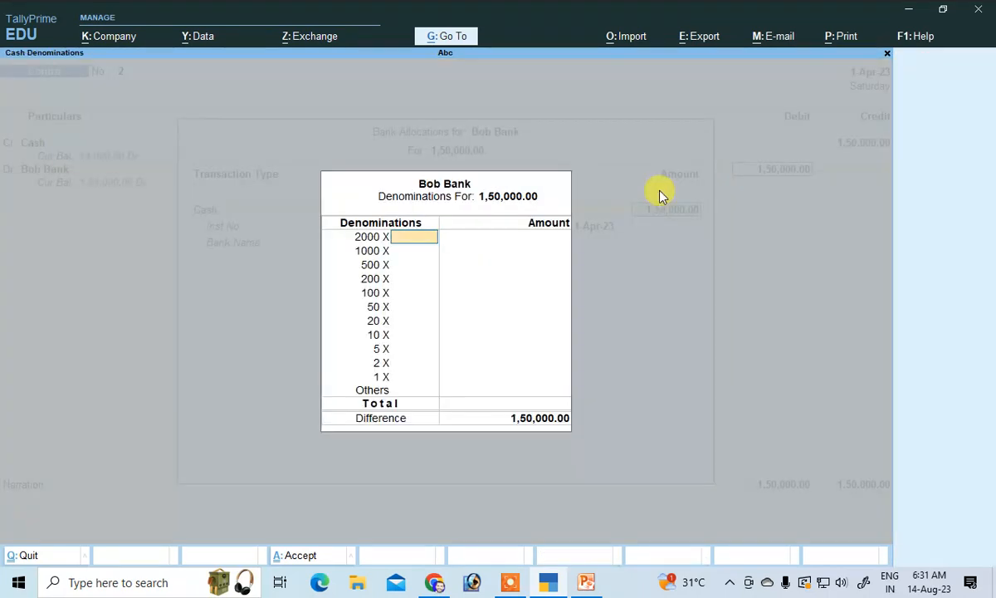
Enter 150 notes of 1000 as the cash denominations for Bob Bank and save the Contra voucher with an empty narration.
key(Return)
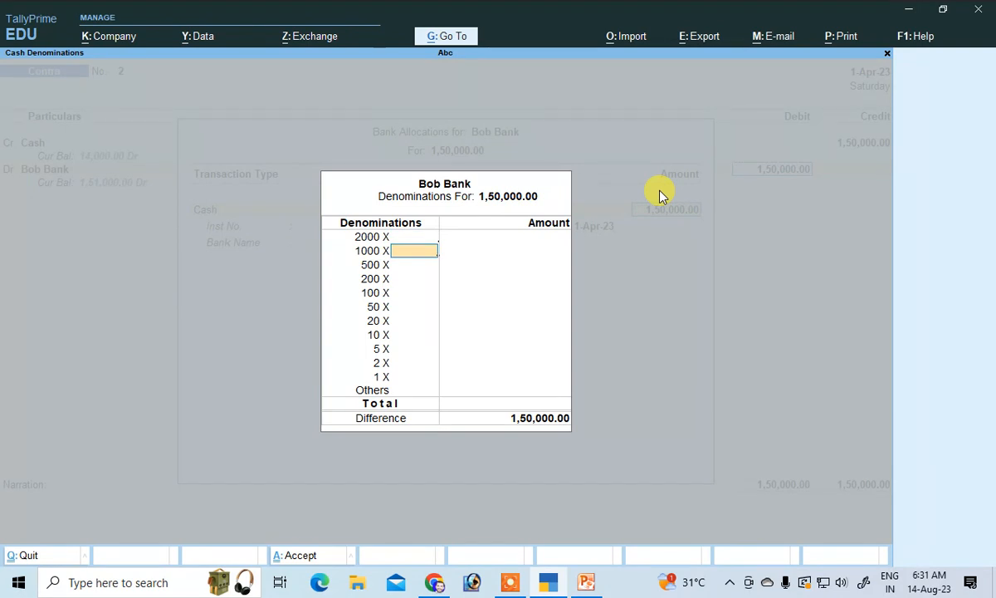
key(Return)
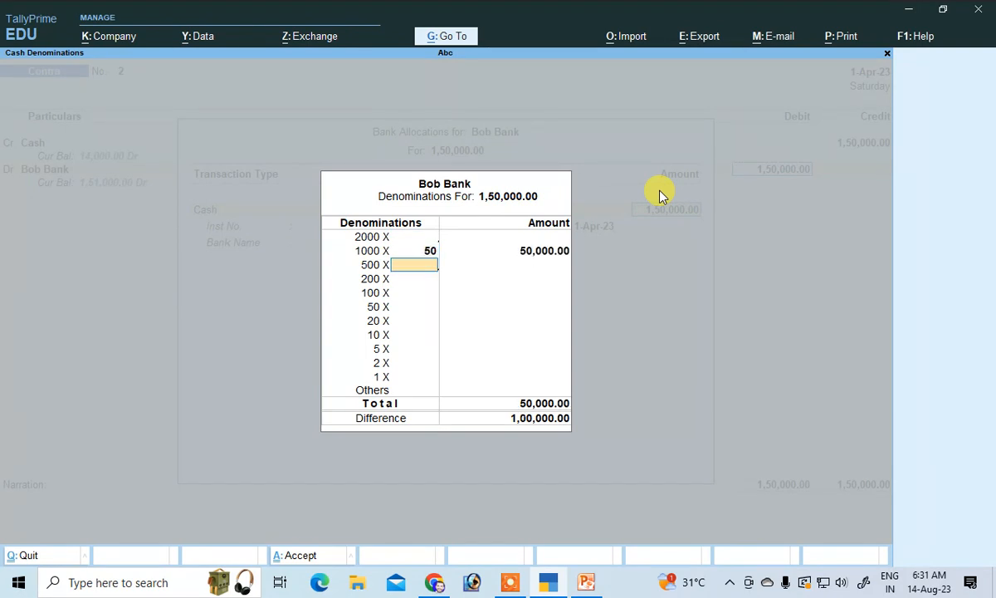
key(Up)
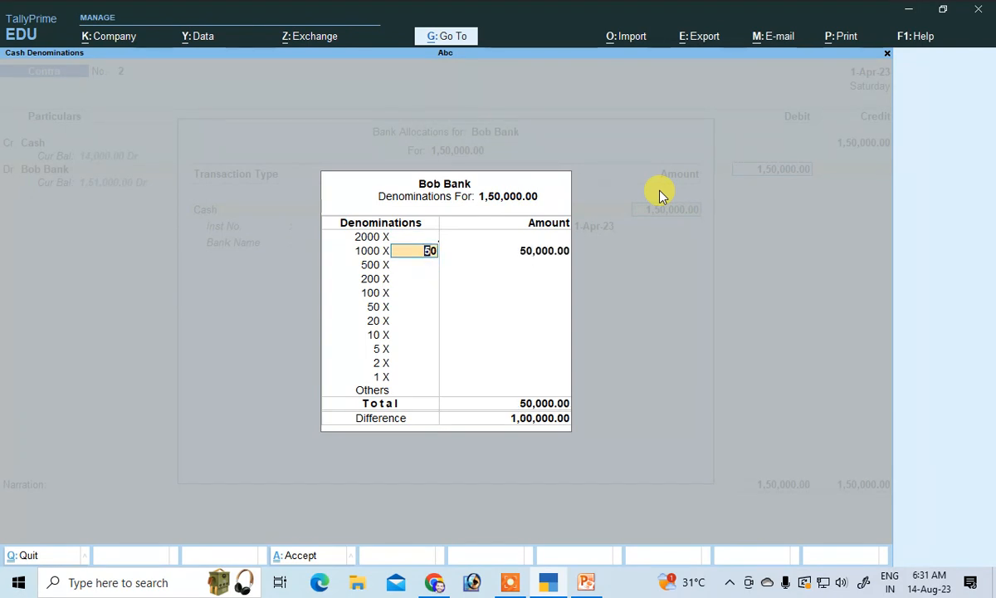
text(150)
key(Return)
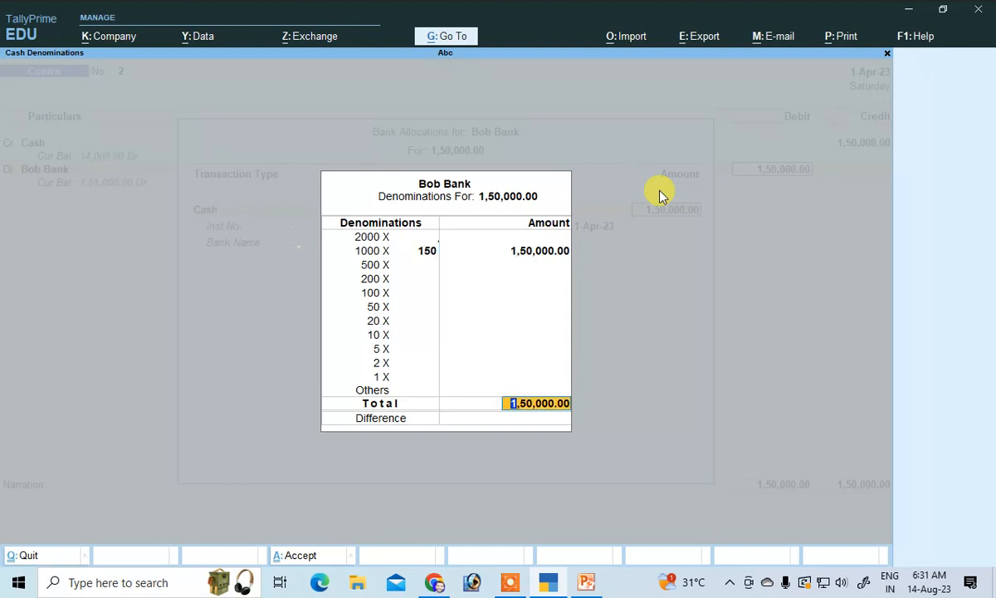
key(Return)
key(Return)
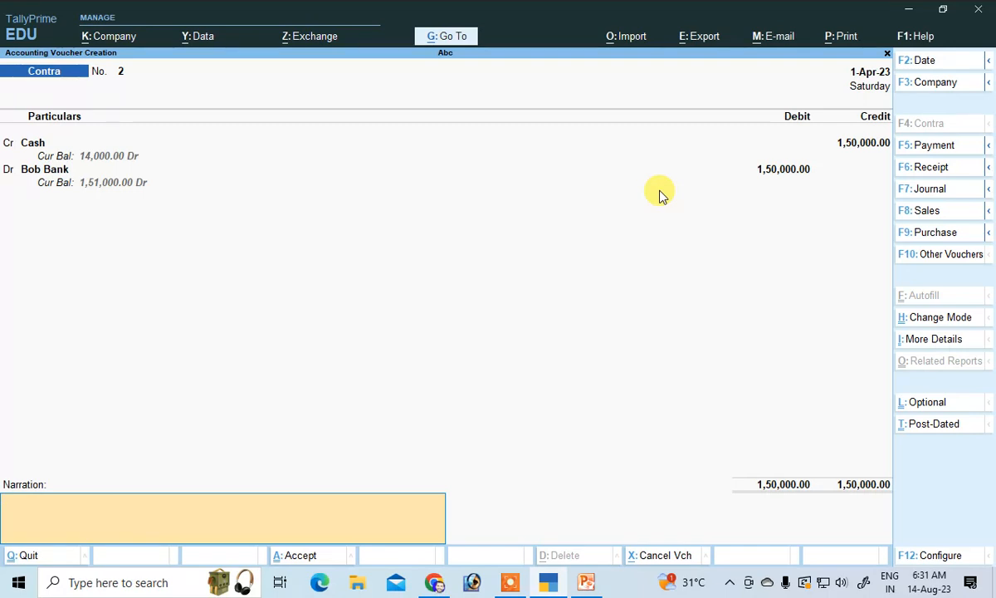
key(Return)
key(Return)
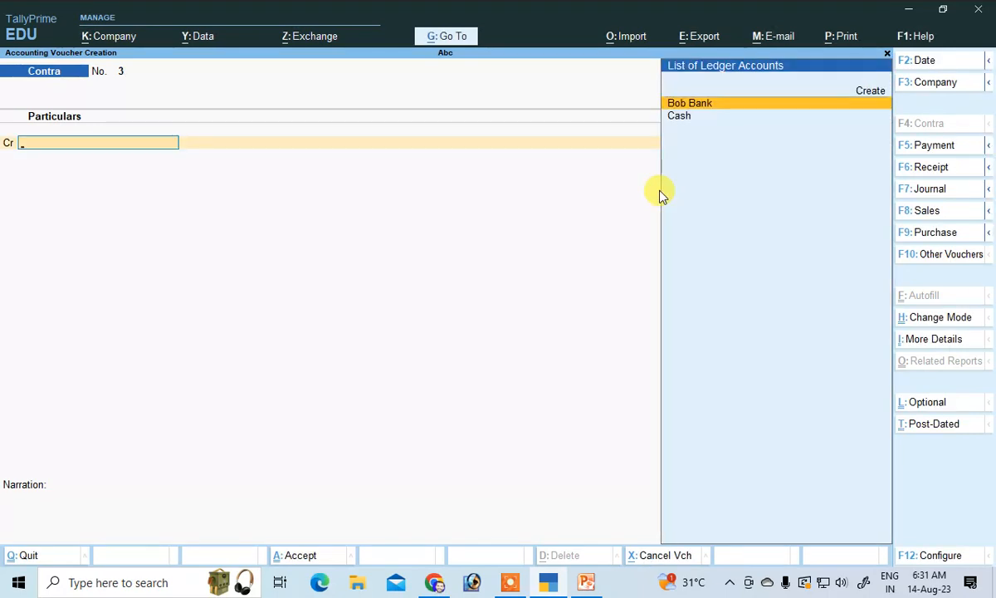
Switch to PowerPoint and mark transaction 6, the office maintenance payment by cheque, with red underlines and an outline.
click(585, 582)
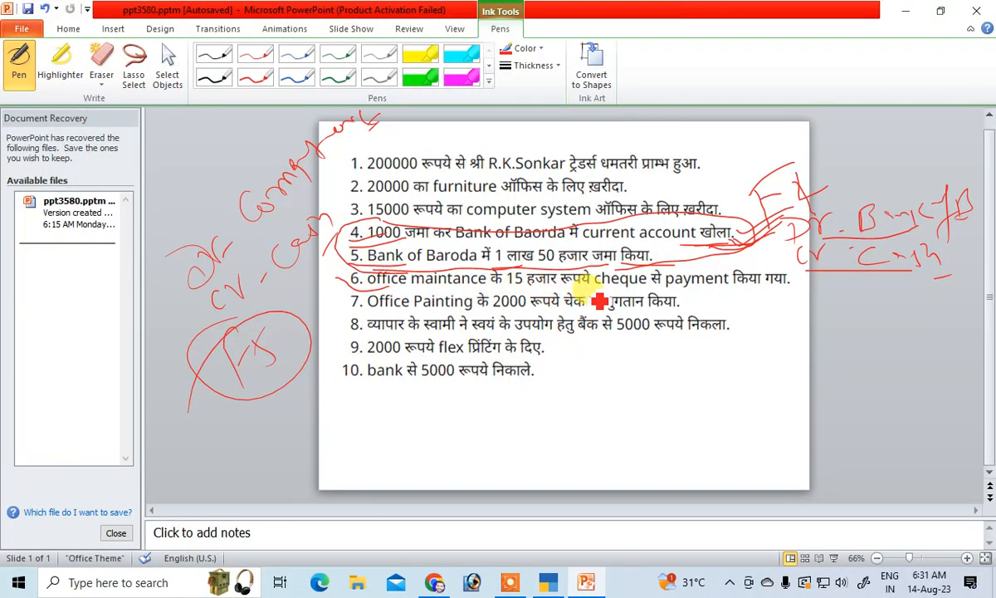
drag(732, 288, 795, 280)
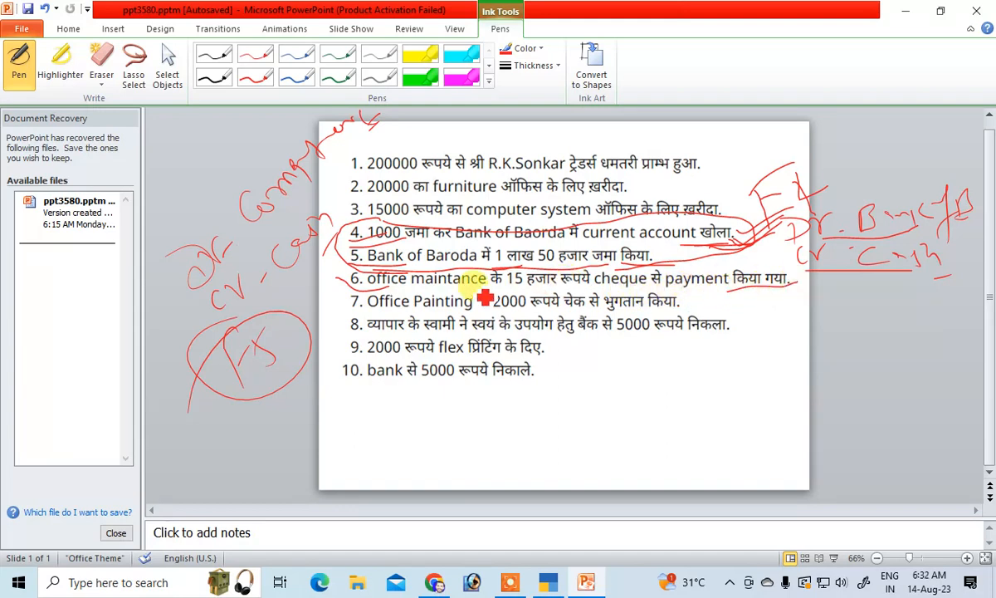
mouse_move(442, 294)
mouse_down()
mouse_move(684, 291)
mouse_move(794, 268)
mouse_move(716, 257)
mouse_move(342, 284)
mouse_move(368, 298)
mouse_up()
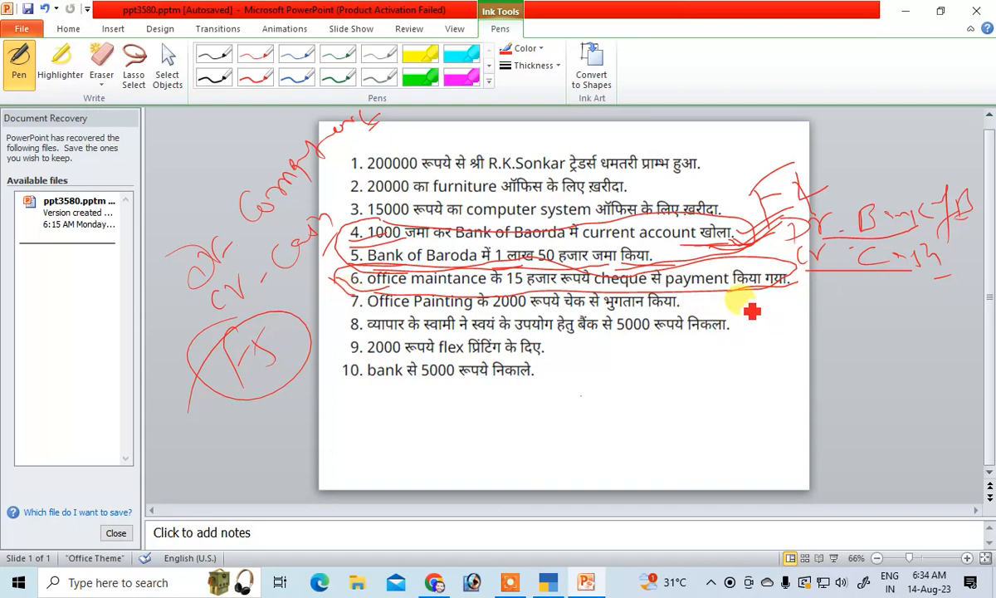
Handwrite the entry for transaction 6 beside the slide, with office maintenance as Dr and BOB Bank as Cr.
drag(751, 313, 757, 335)
mouse_move(779, 332)
mouse_down()
mouse_move(802, 316)
mouse_move(770, 363)
mouse_up()
drag(781, 362, 802, 342)
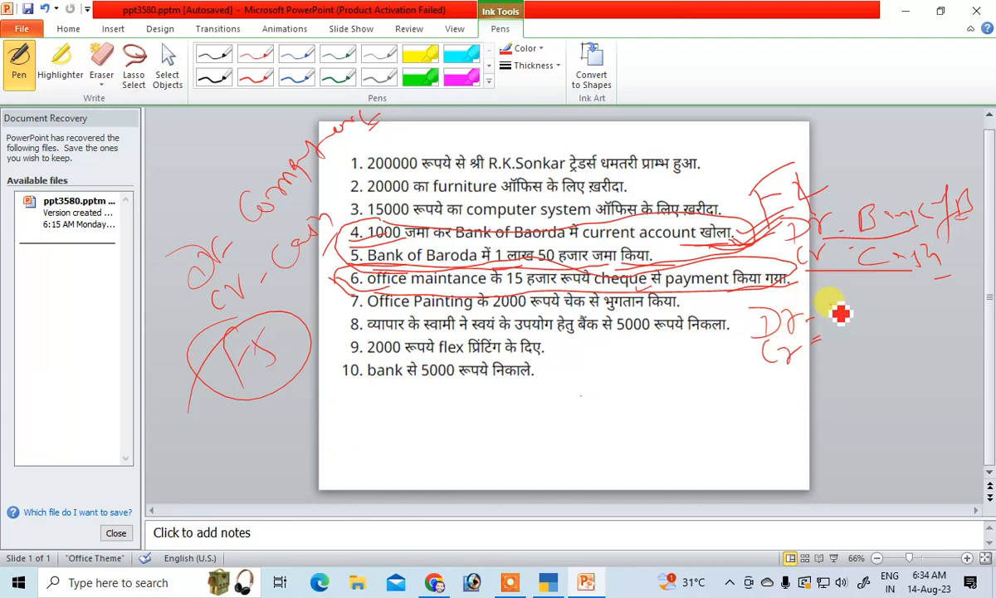
mouse_move(835, 318)
mouse_down()
mouse_move(918, 325)
mouse_move(952, 318)
mouse_move(949, 305)
mouse_move(970, 314)
mouse_move(972, 329)
mouse_move(986, 316)
mouse_move(962, 333)
mouse_up()
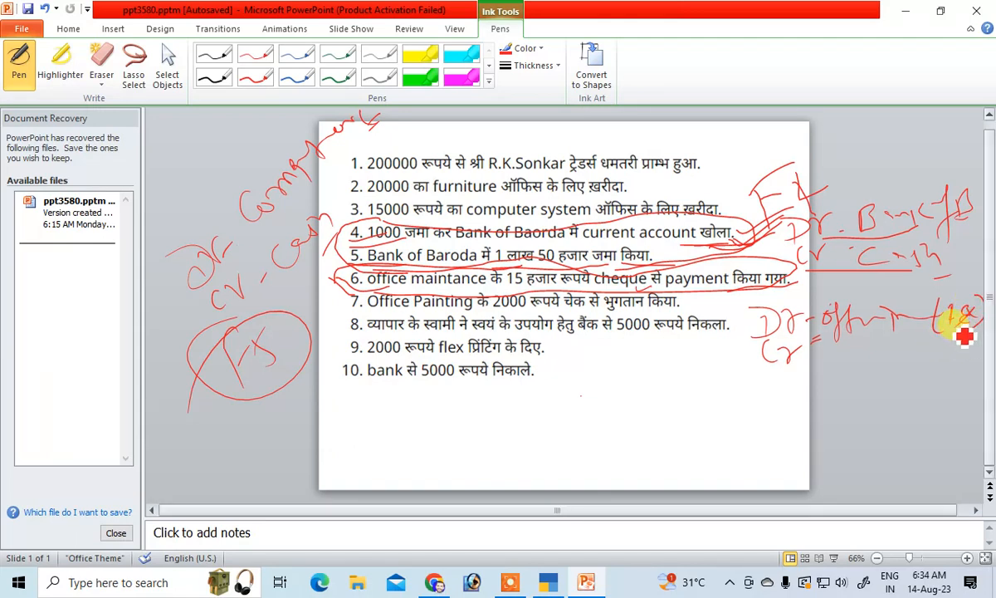
drag(866, 336, 918, 332)
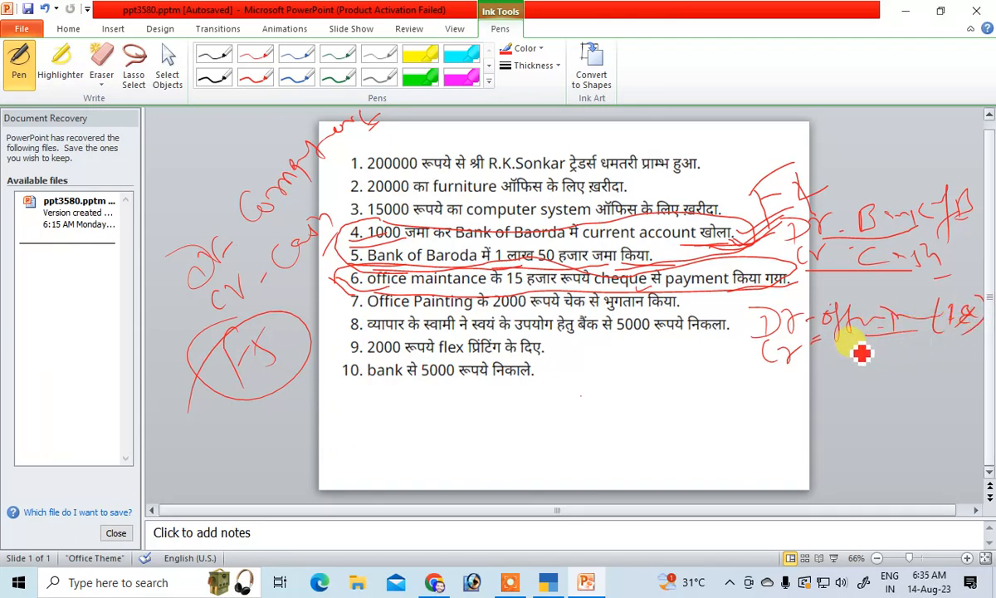
mouse_move(846, 374)
mouse_down()
mouse_move(961, 367)
mouse_move(950, 387)
mouse_up()
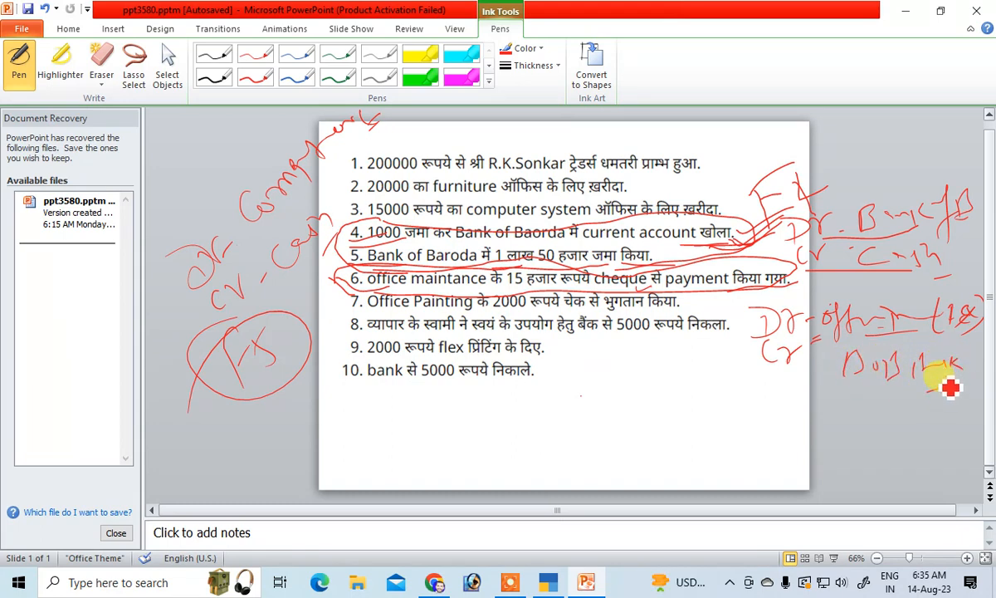
Write a circled F5 below the transaction 6 entry, underline its debit account, and circle BOB Bank.
mouse_move(796, 378)
mouse_down()
mouse_move(796, 400)
mouse_move(818, 405)
mouse_move(836, 382)
mouse_move(782, 437)
mouse_up()
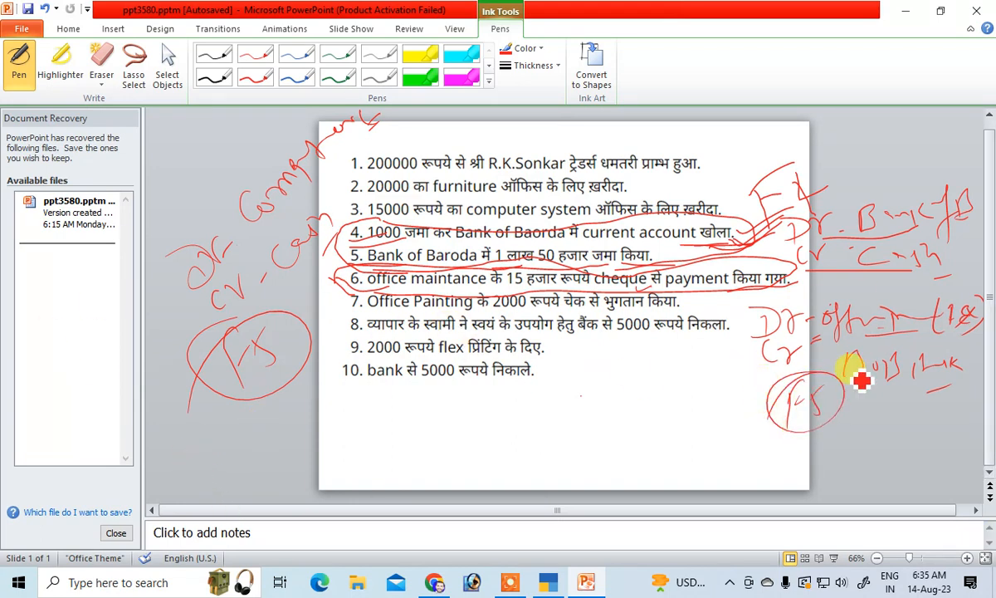
drag(859, 337, 919, 340)
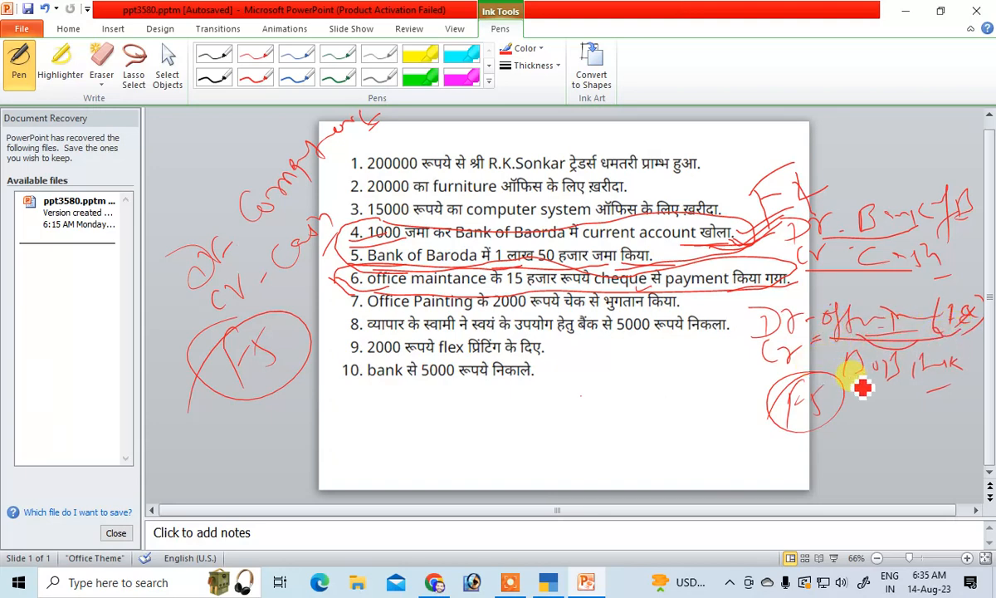
mouse_move(863, 387)
mouse_down()
mouse_move(937, 389)
mouse_move(872, 345)
mouse_move(836, 384)
mouse_move(870, 395)
mouse_up()
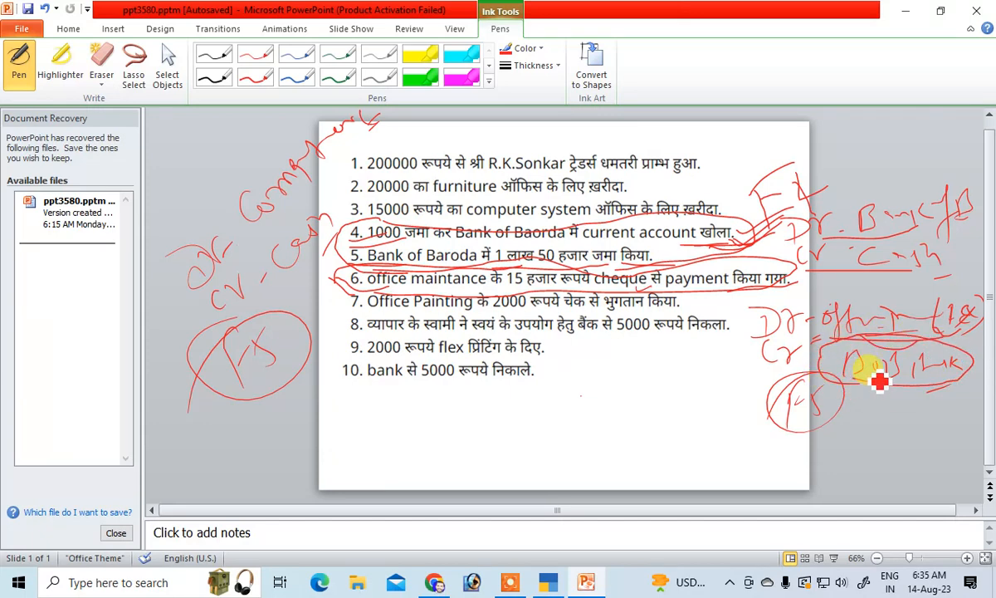
Switch to TallyPrime, start a Payment voucher, and create a new debit ledger named Office Maintain.
click(548, 581)
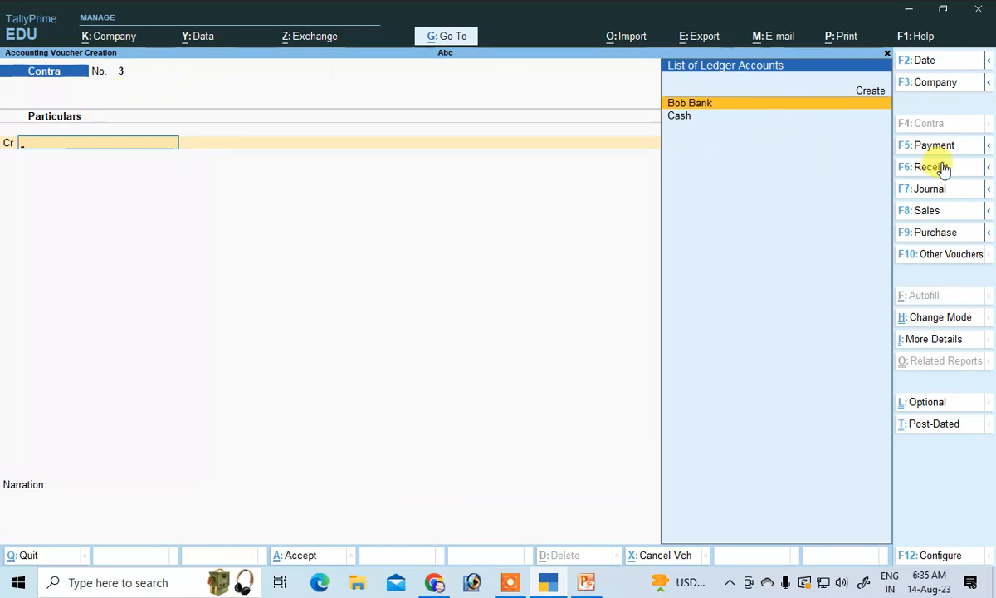
click(952, 147)
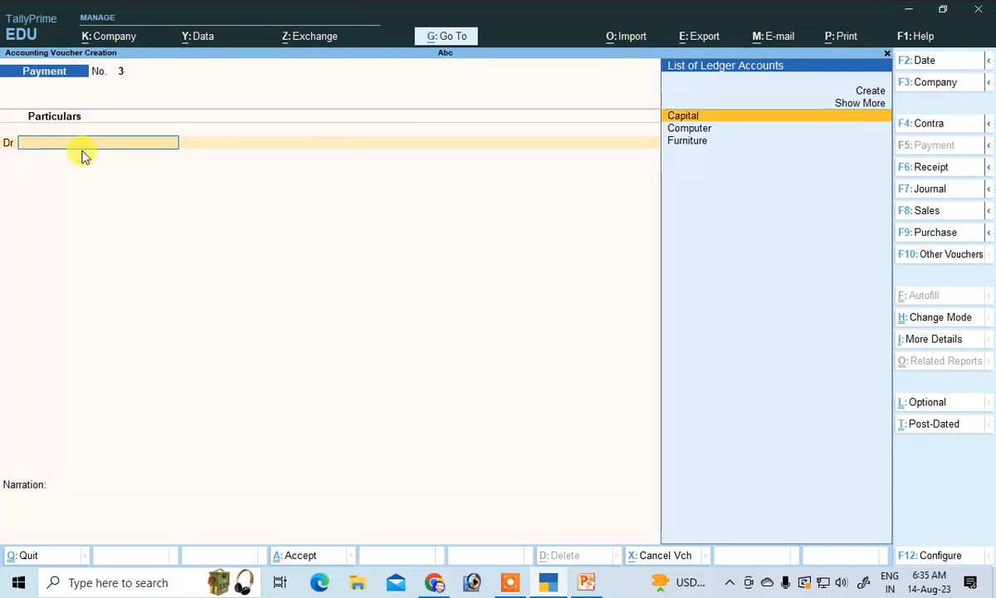
click(870, 93)
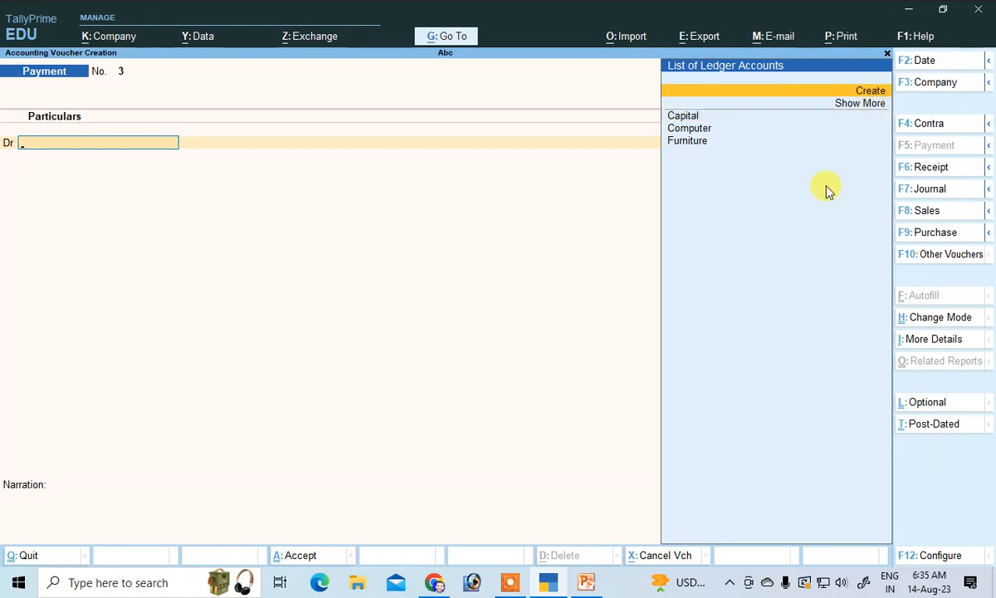
key(Return)
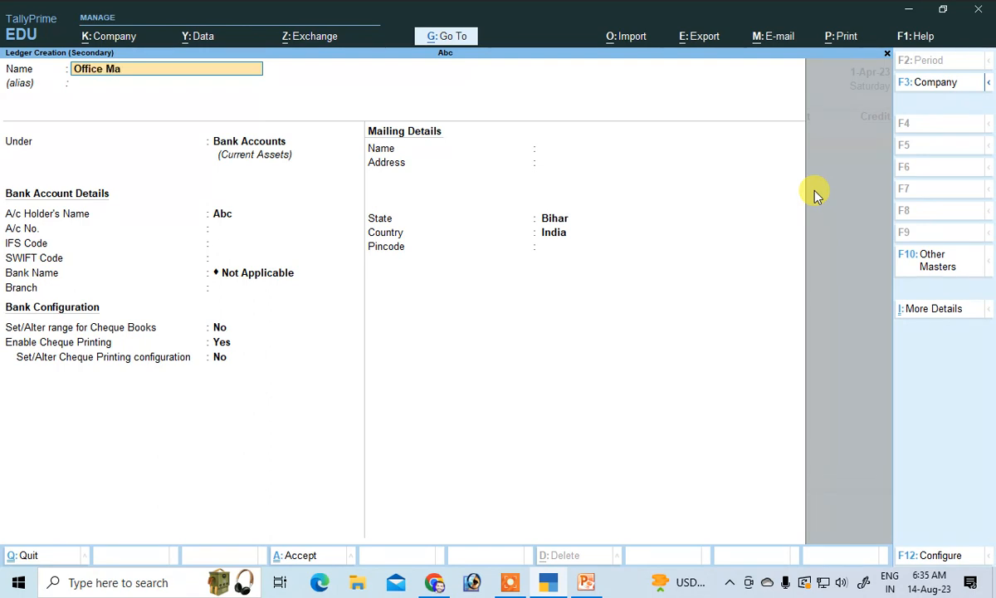
text(Office Maintain)
key(Return)
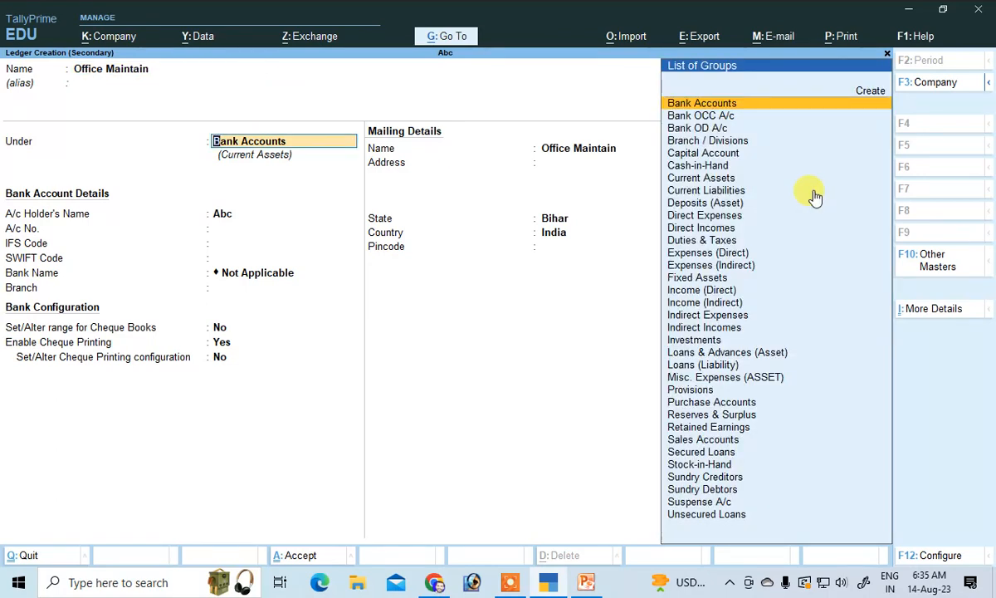
Place the Office Maintain ledger under Indirect Expenses with ledger type Not Applicable, and save it into the voucher's debit line.
text(i)
key(Down)
key(Down)
key(Down)
key(Up)
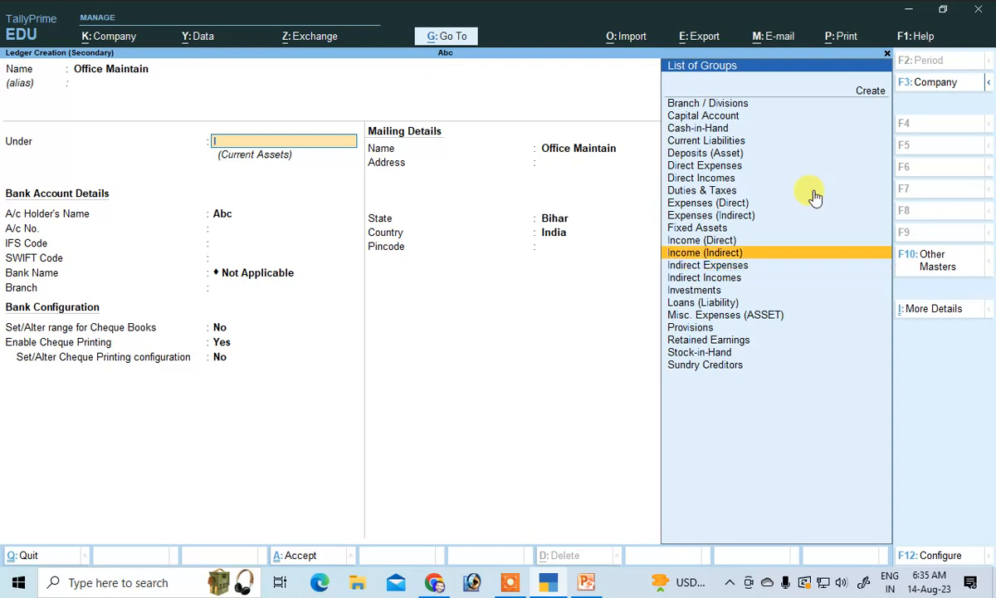
key(Down)
key(Return)
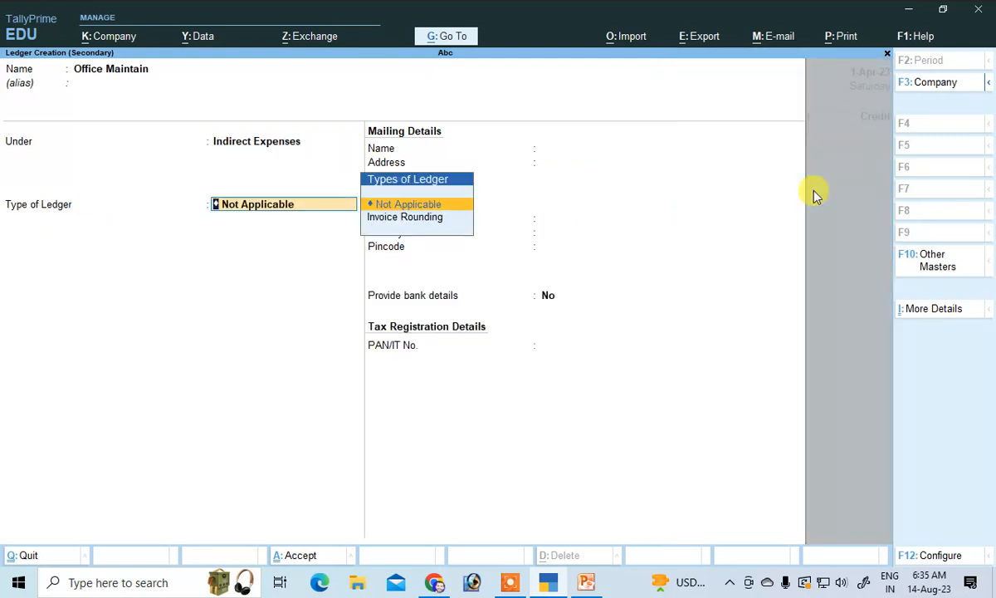
key(Return)
key(Return)
key(Return)
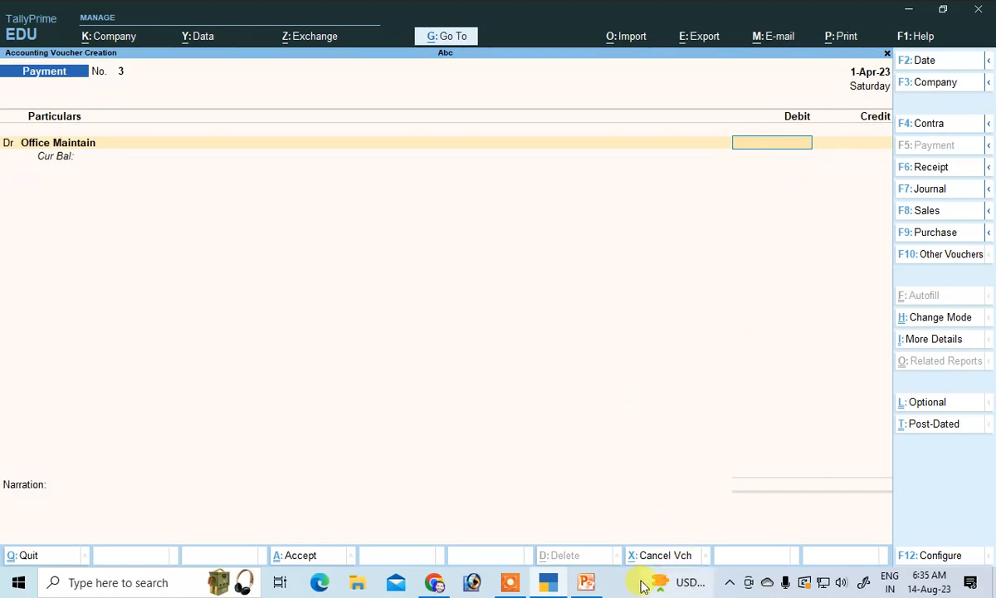
Check transaction 6 on the slide, debit Office Maintain with 15000, and choose Bob Bank as the credit ledger.
click(587, 584)
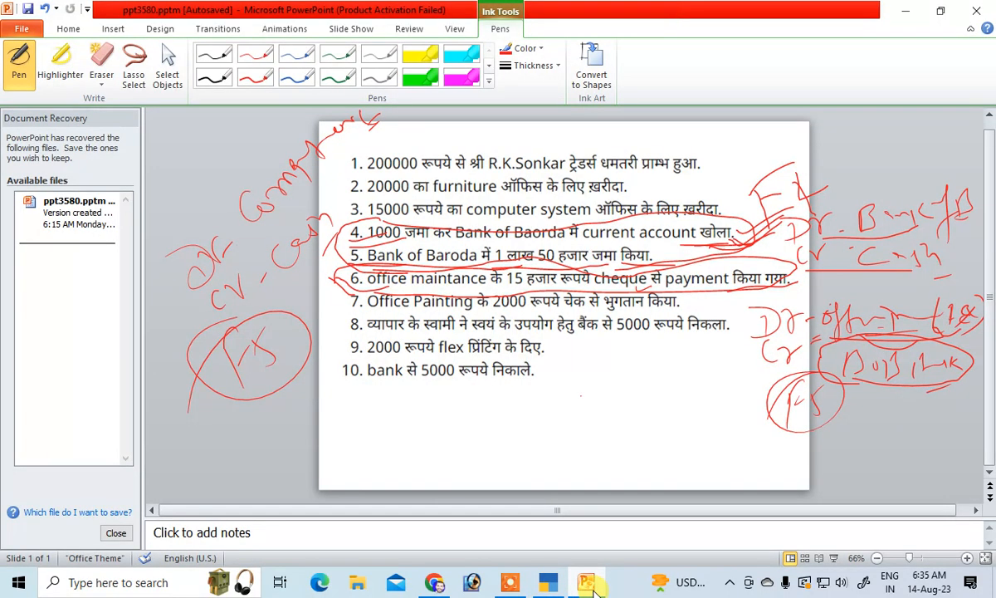
click(591, 584)
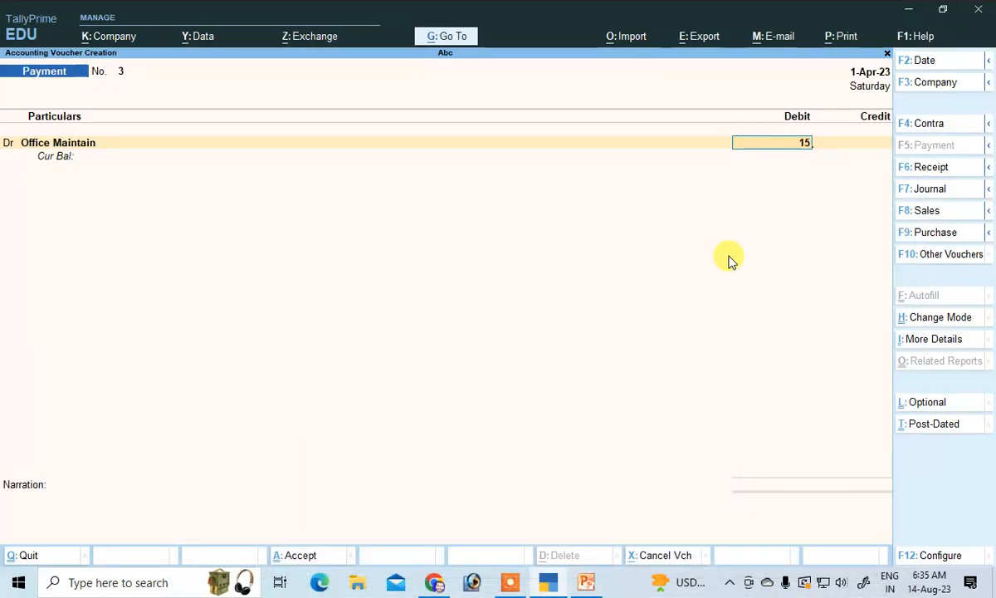
text(000)
key(Return)
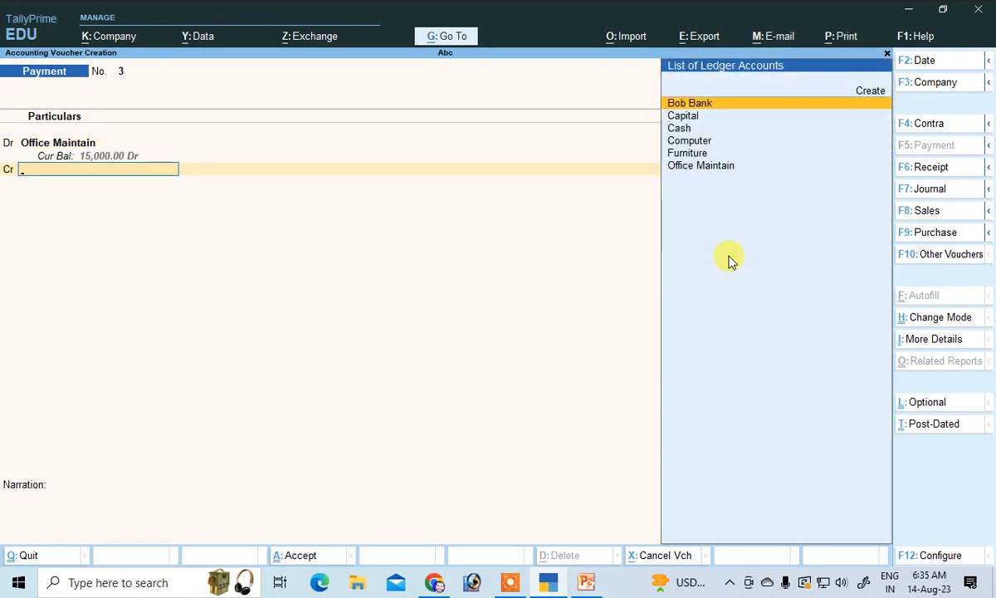
key(Down)
key(Down)
key(Up)
key(Up)
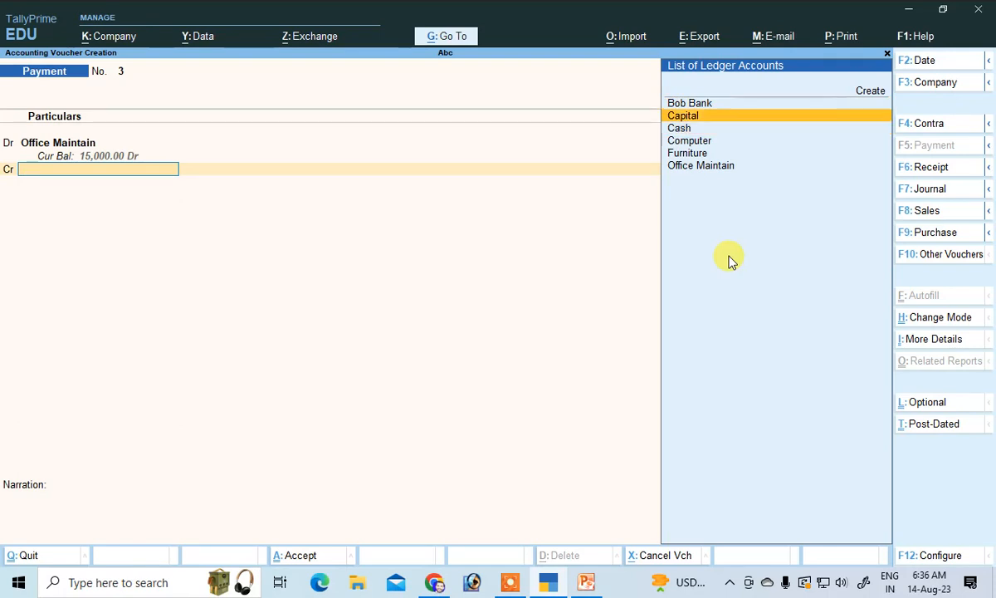
key(Return)
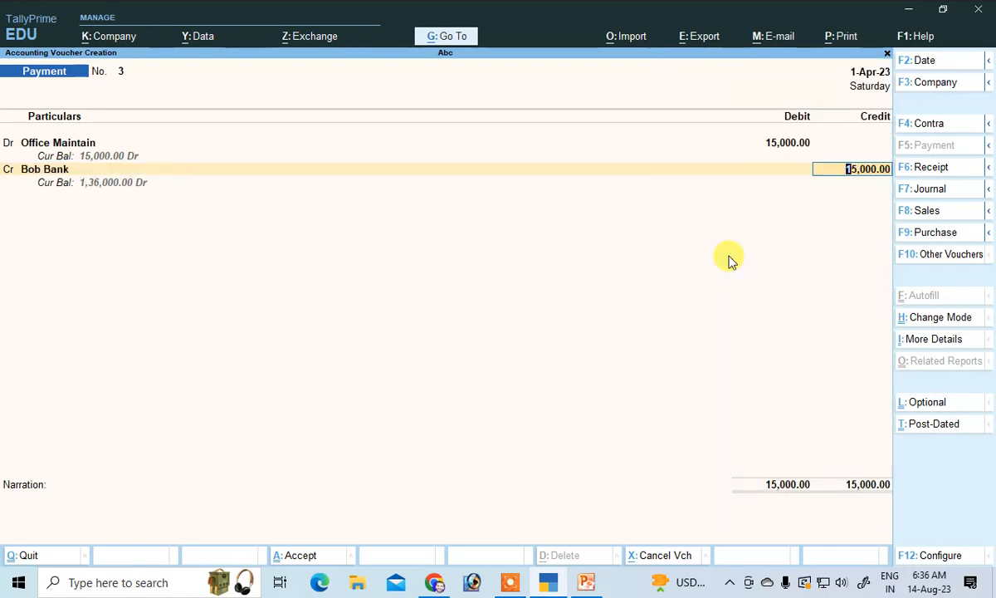
Allocate the 15,000 to Bob Bank as a cheque without an instrument number, and save the Payment voucher with an empty narration.
key(Return)
key(Return)
key(Return)
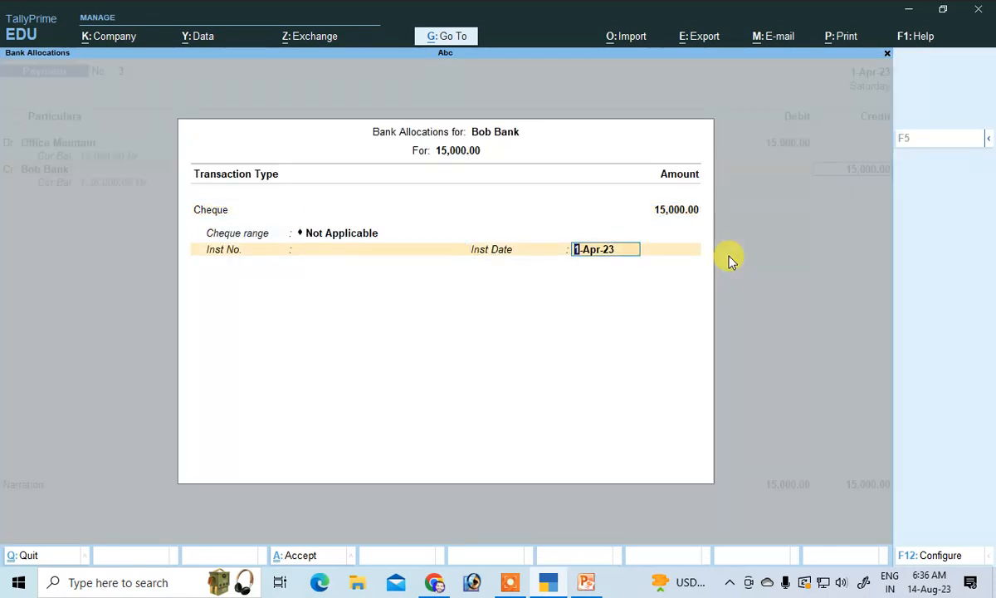
key(BackSpace)
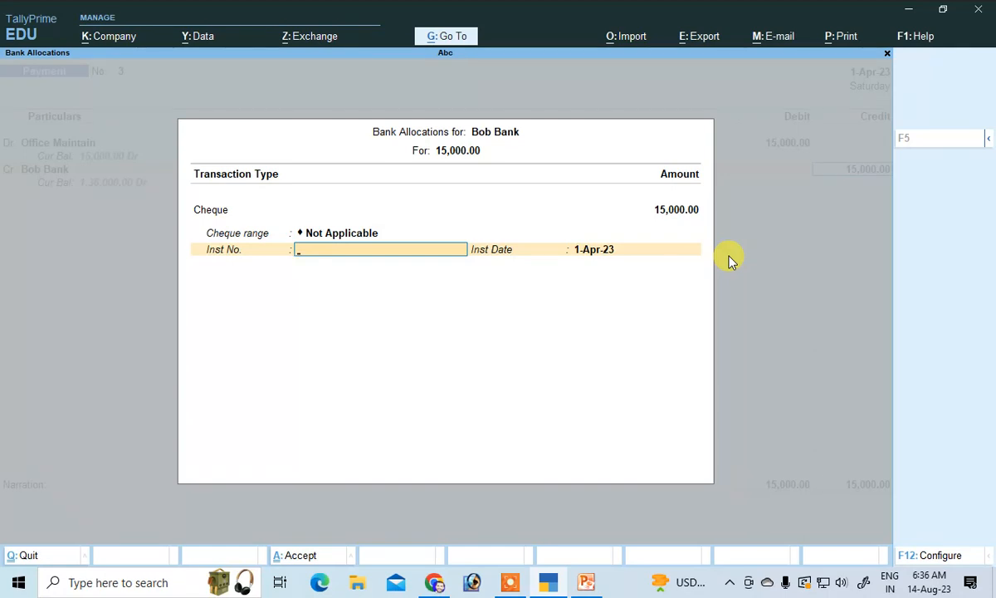
key(Return)
key(Return)
key(Return)
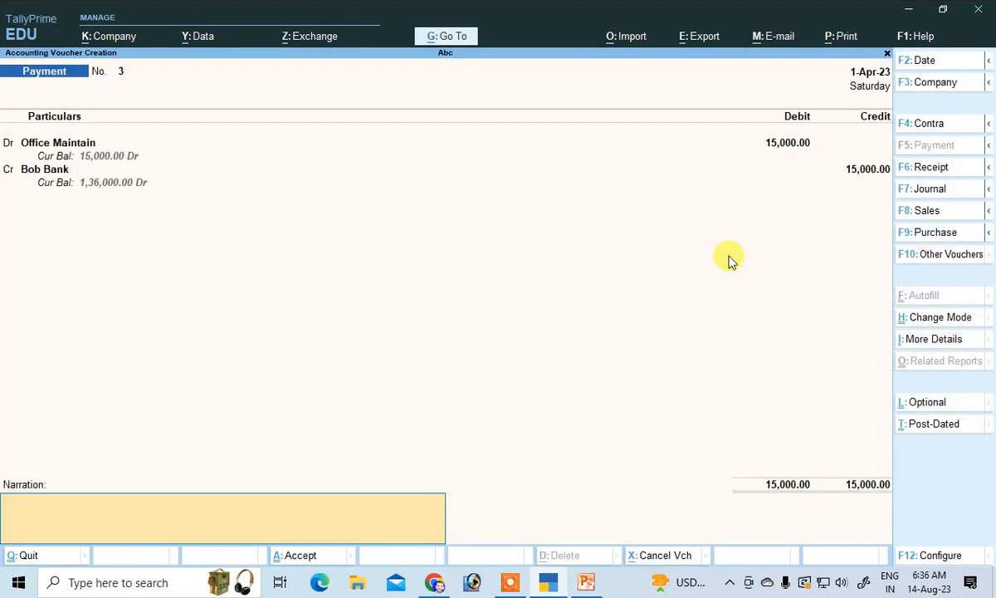
key(Return)
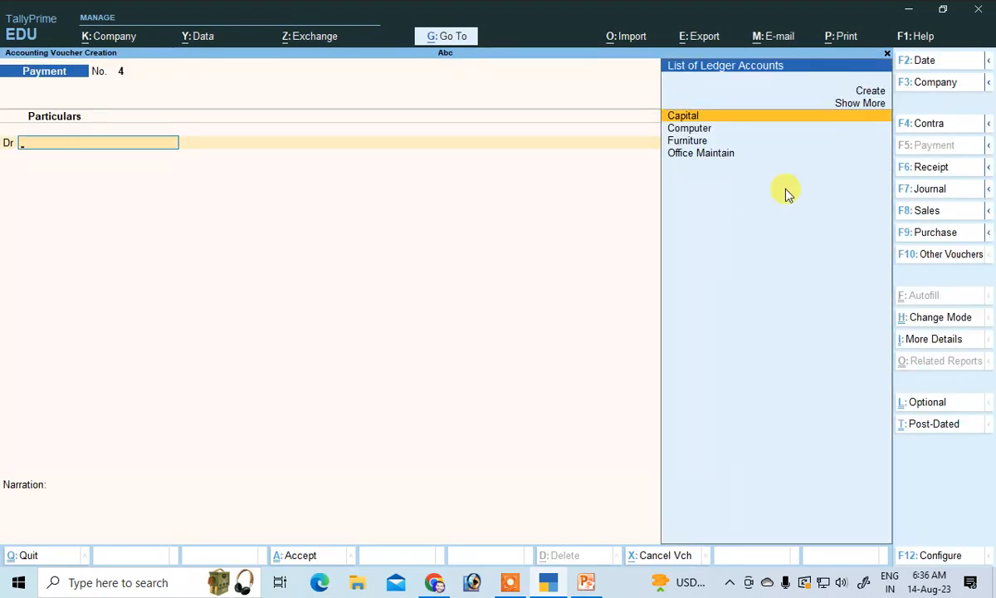
Switch to PowerPoint, mark transaction 7, and handwrite its entry with office painting as Dr, BOB as Cr, and a circled F5.
click(586, 581)
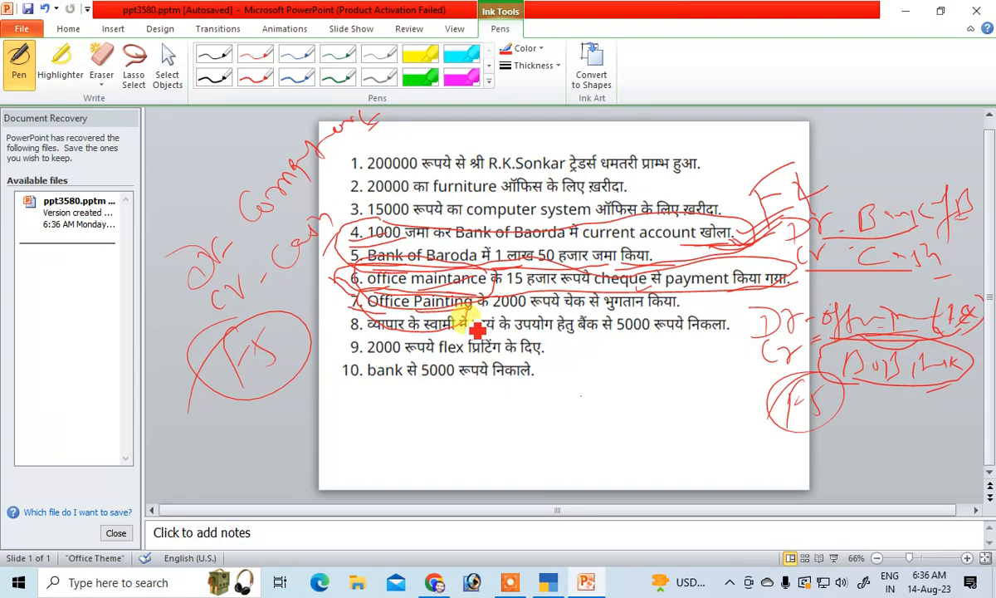
mouse_move(552, 349)
mouse_down()
mouse_move(574, 373)
mouse_move(581, 399)
mouse_move(570, 400)
mouse_move(626, 384)
mouse_move(650, 363)
mouse_move(640, 360)
mouse_move(658, 374)
mouse_move(701, 359)
mouse_up()
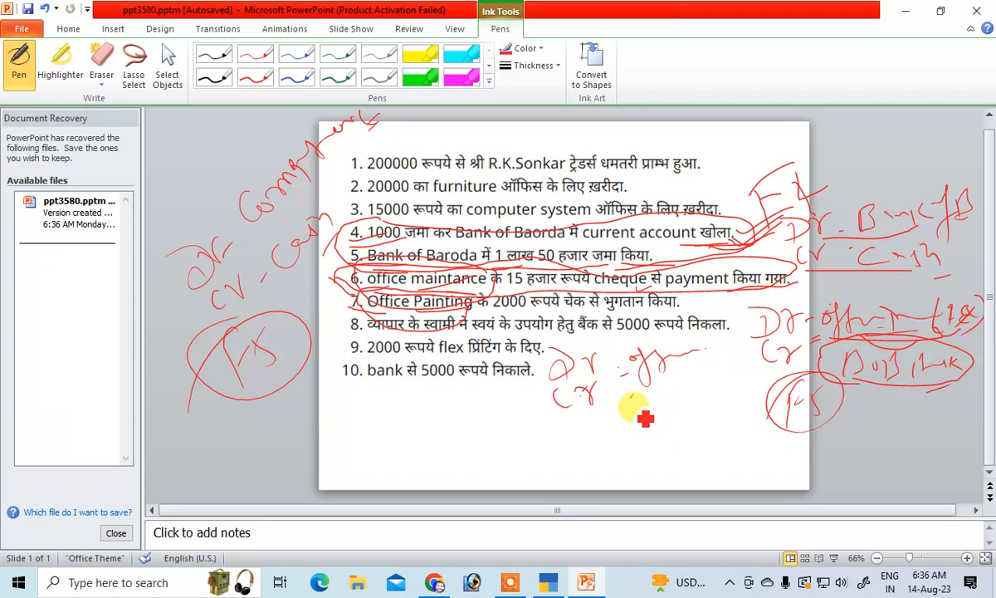
mouse_move(662, 391)
mouse_down()
mouse_move(678, 393)
mouse_move(654, 399)
mouse_move(707, 394)
mouse_move(716, 418)
mouse_up()
mouse_move(596, 419)
mouse_down()
mouse_move(626, 443)
mouse_move(586, 457)
mouse_up()
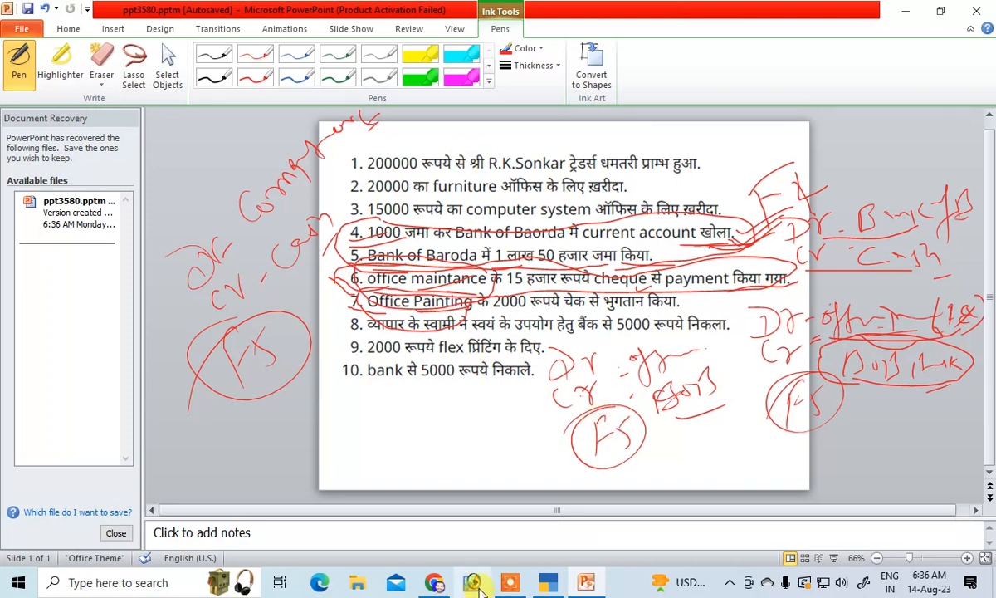
Switch to TallyPrime and create the debit ledger Office Paint under Indirect Expenses from the new Payment voucher.
click(549, 583)
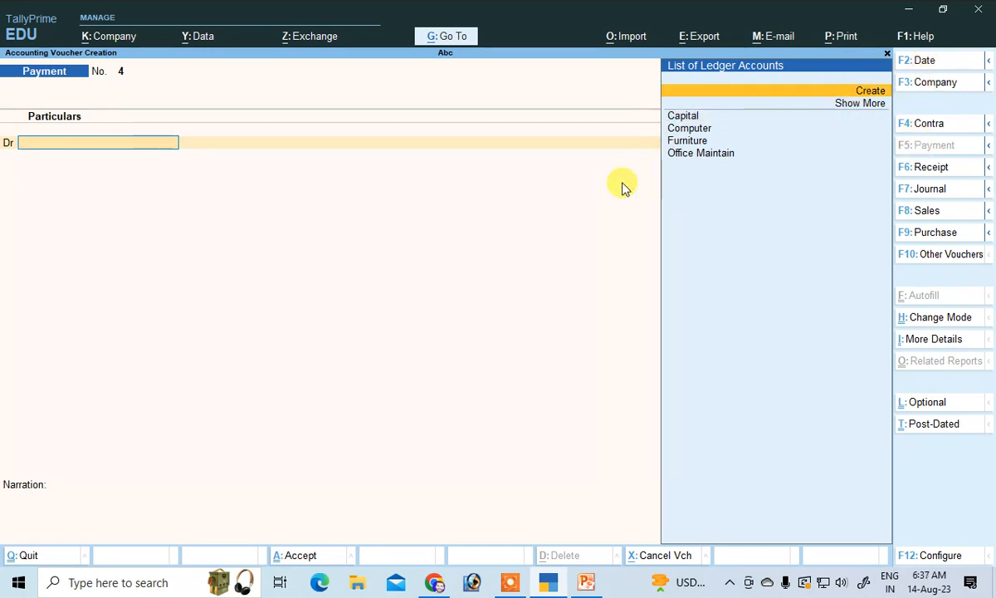
key(Return)
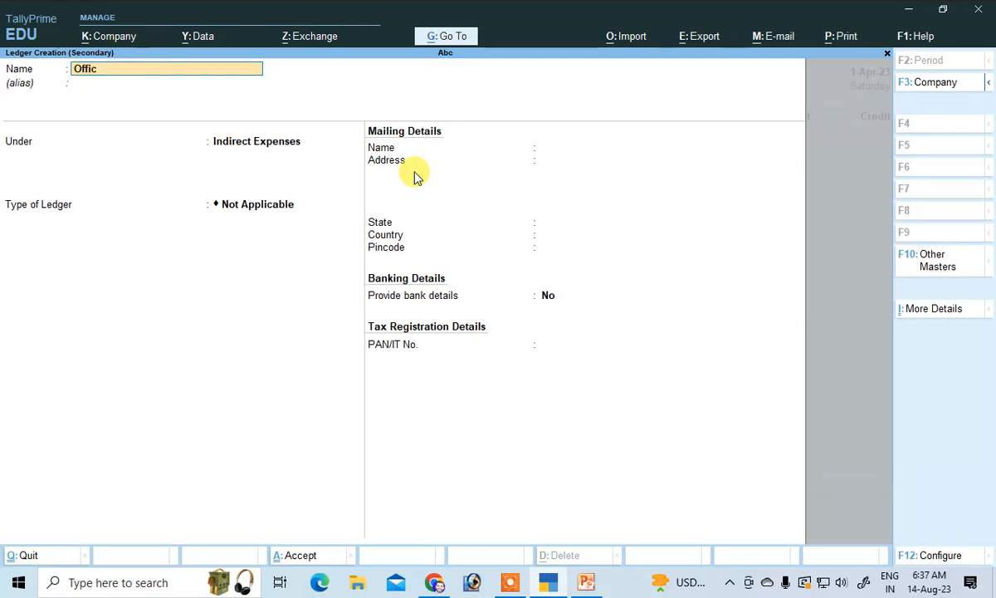
text(e Paint)
key(Return)
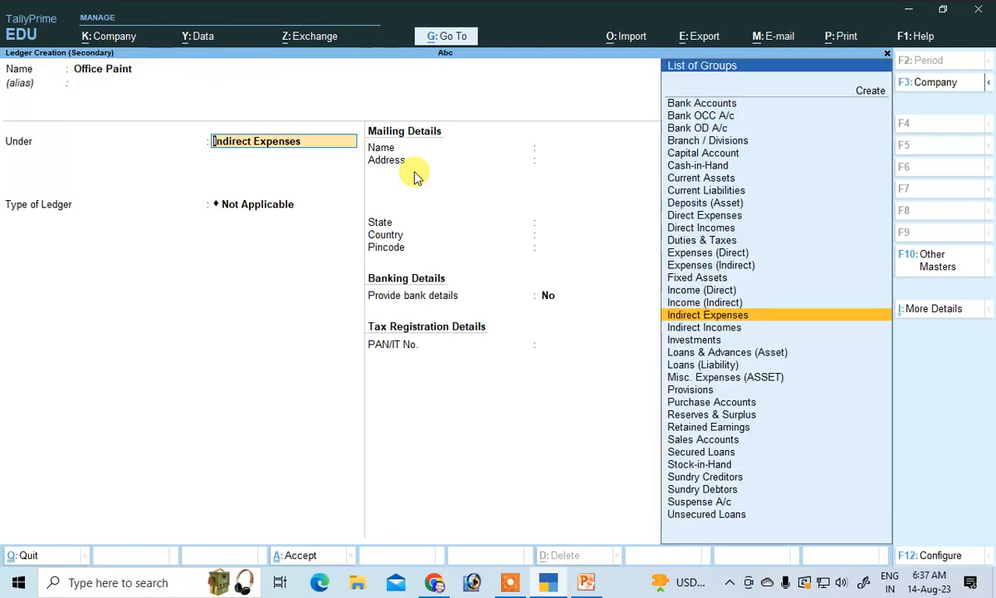
key(Return)
key(Return)
key(Return)
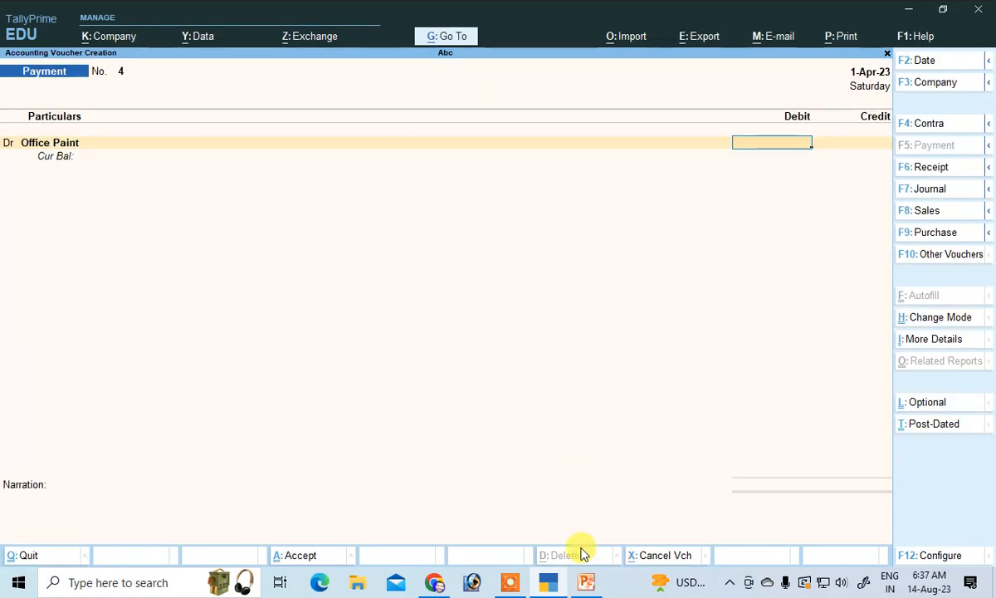
Check transaction 7 on the slide, debit Office Paint with 2000, and choose Bob Bank as the credit ledger.
click(586, 582)
click(585, 582)
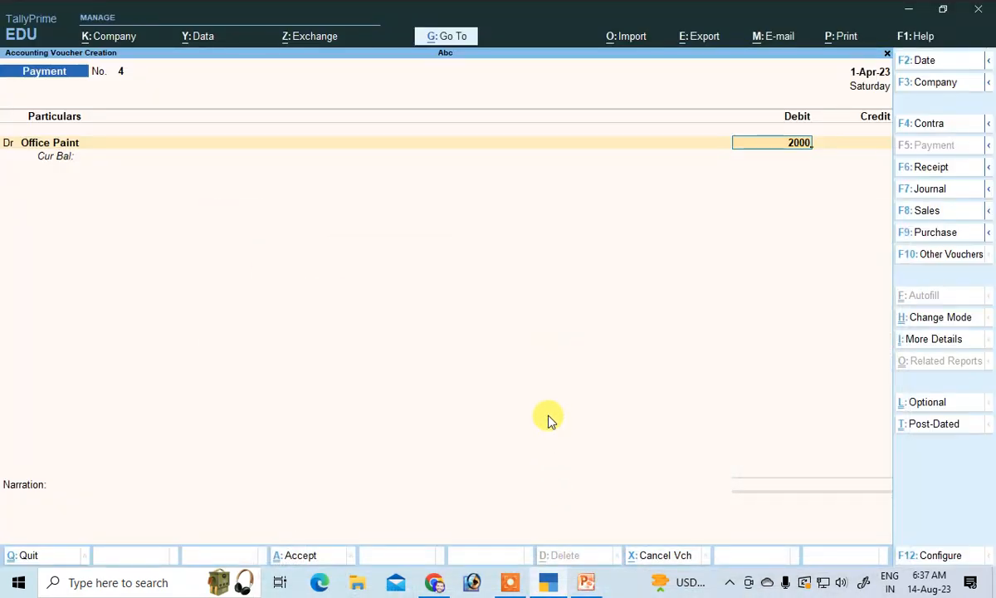
key(Return)
key(Return)
key(Down)
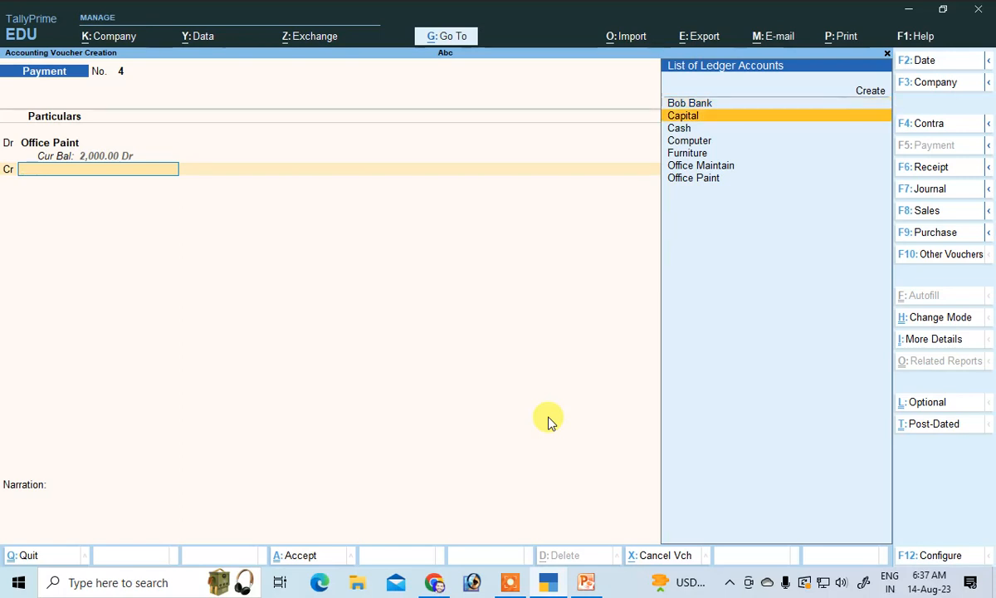
key(Up)
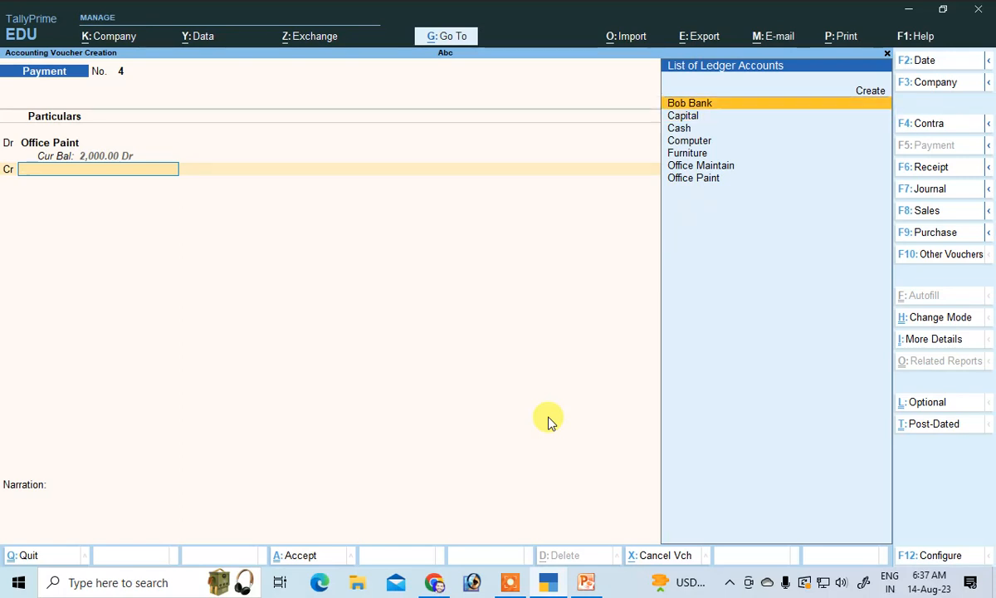
key(Return)
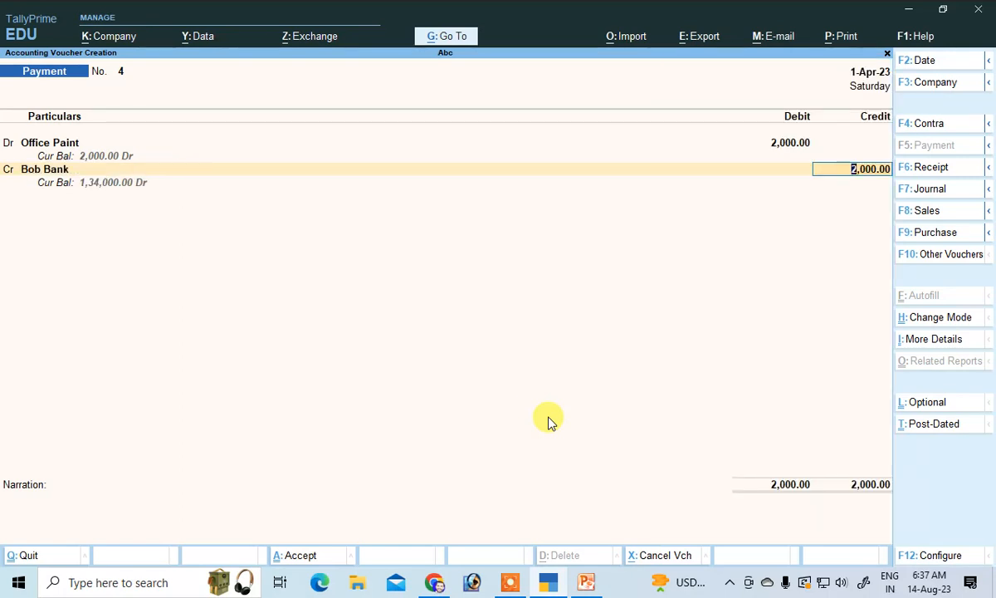
Allocate the 2,000 to Bob Bank as a cheque dated 1-Apr-23 without an instrument number, and save the Payment voucher.
key(F7)
key(Return)
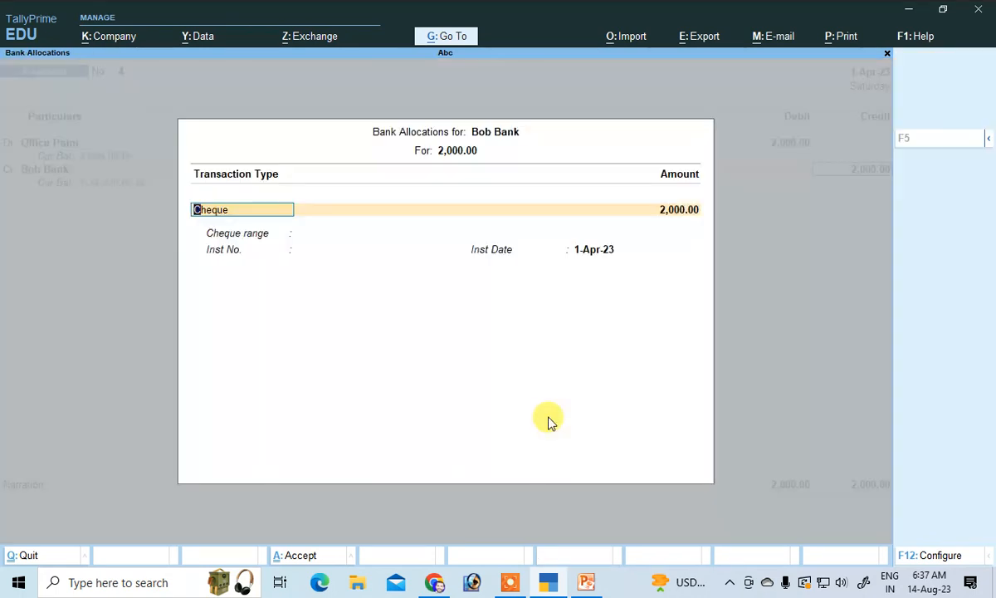
key(Return)
key(Return)
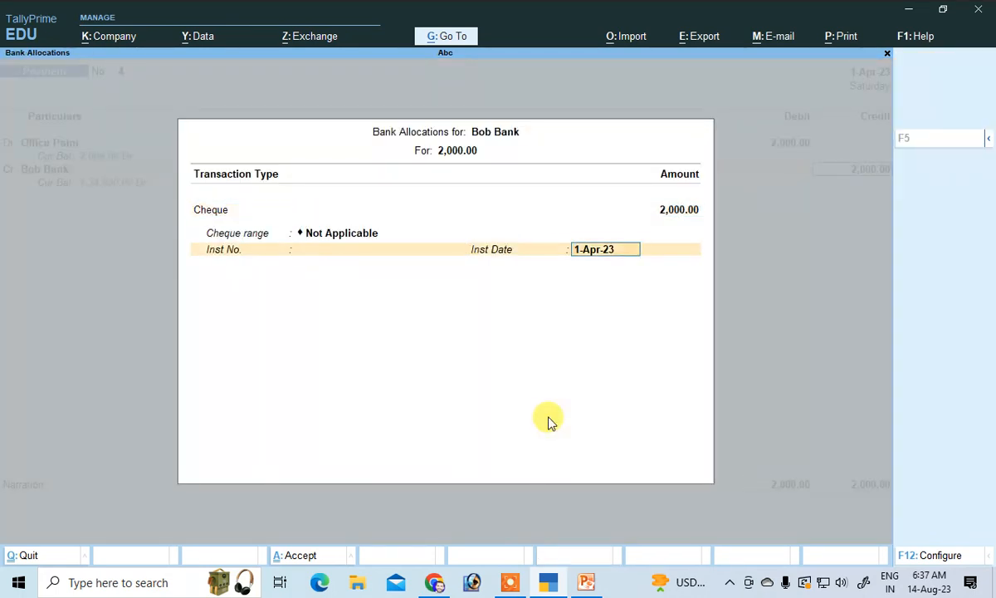
key(Return)
key(Return)
key(Return)
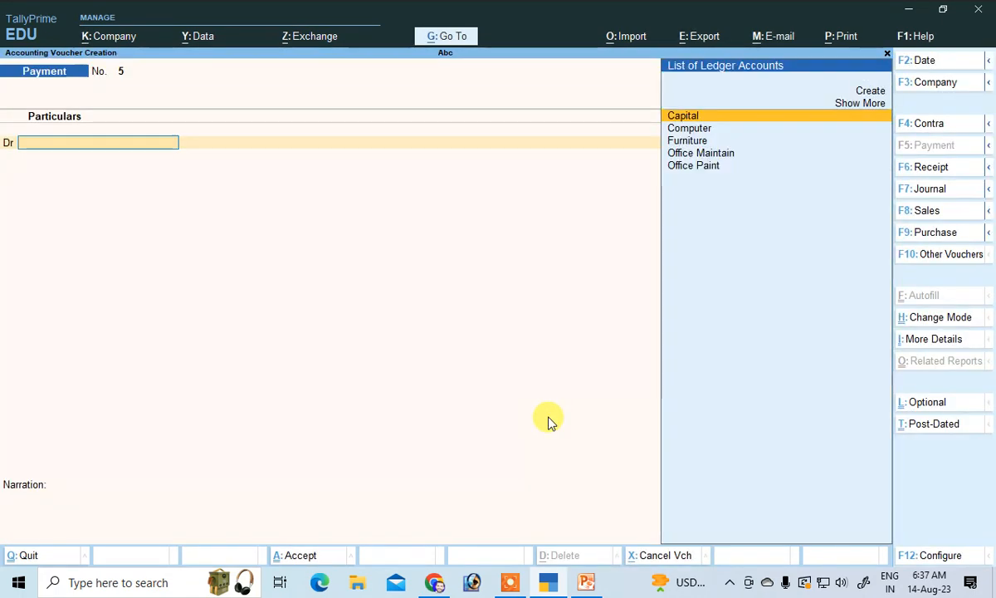
Switch to PowerPoint and underline transaction 8, the owner's withdrawal of 5000 from the bank for personal use.
click(585, 582)
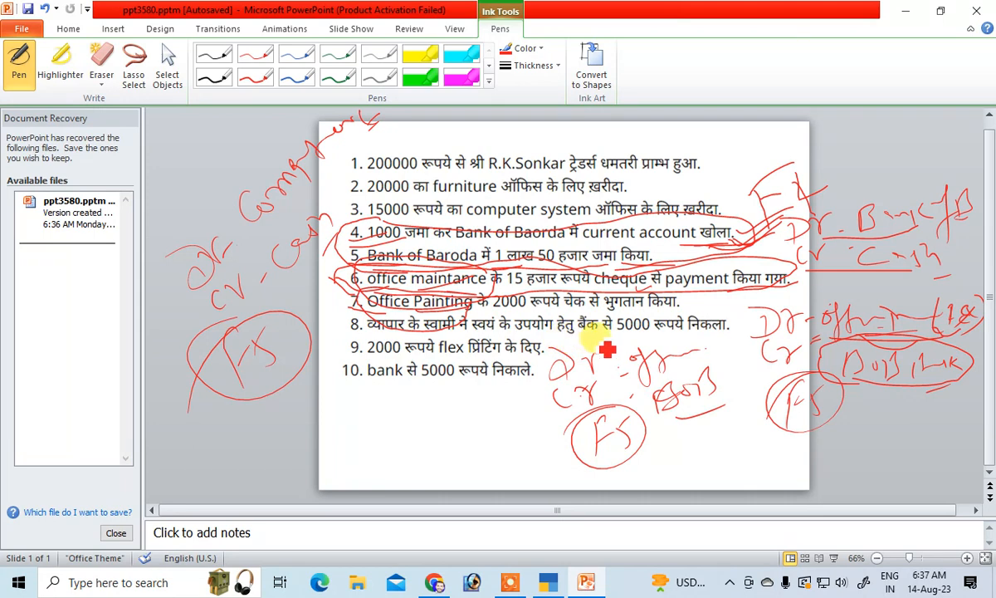
mouse_move(672, 336)
mouse_down()
mouse_move(750, 342)
mouse_move(759, 334)
mouse_move(732, 341)
mouse_up()
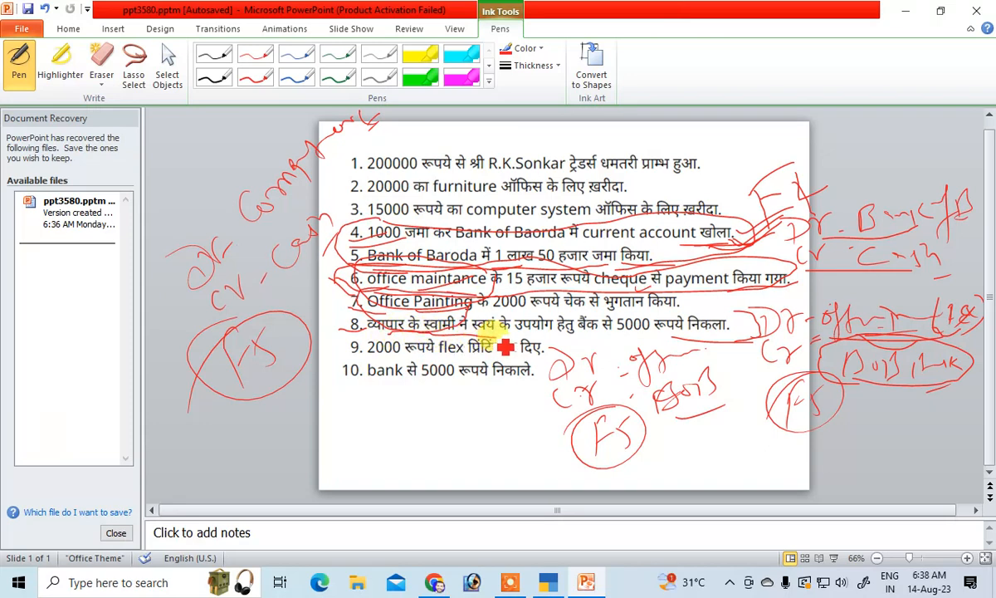
drag(506, 340, 685, 339)
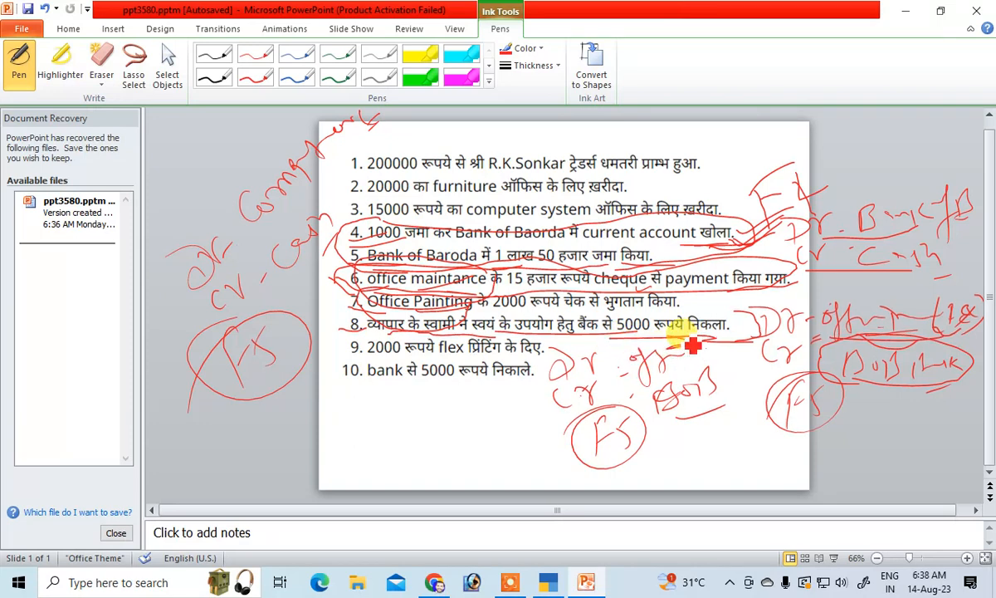
key(Escape)
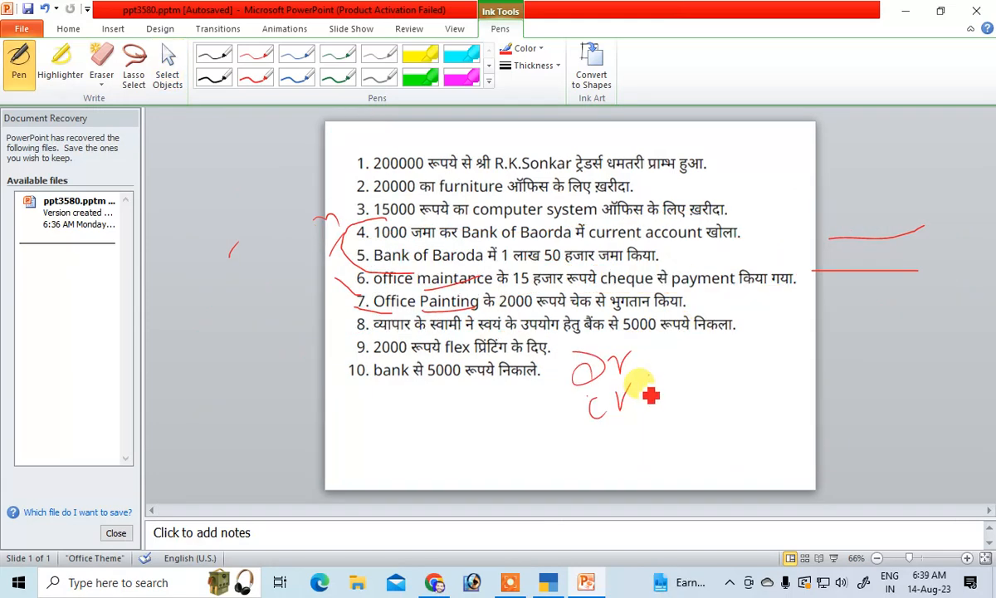
Handwrite the entry for transaction 8 on the slide: Dr Drawing A/c, Cr Bob in place of Cash, with a circled F5.
mouse_move(604, 355)
mouse_down()
mouse_move(595, 369)
mouse_move(644, 356)
mouse_up()
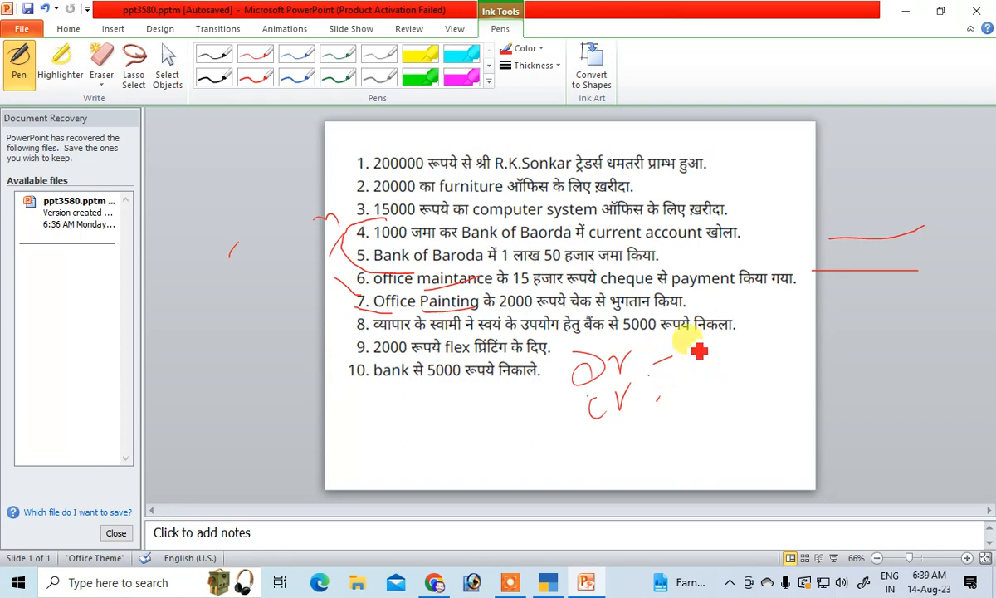
mouse_move(677, 364)
mouse_down()
mouse_move(756, 350)
mouse_move(776, 337)
mouse_move(776, 320)
mouse_move(825, 350)
mouse_move(841, 322)
mouse_move(902, 316)
mouse_up()
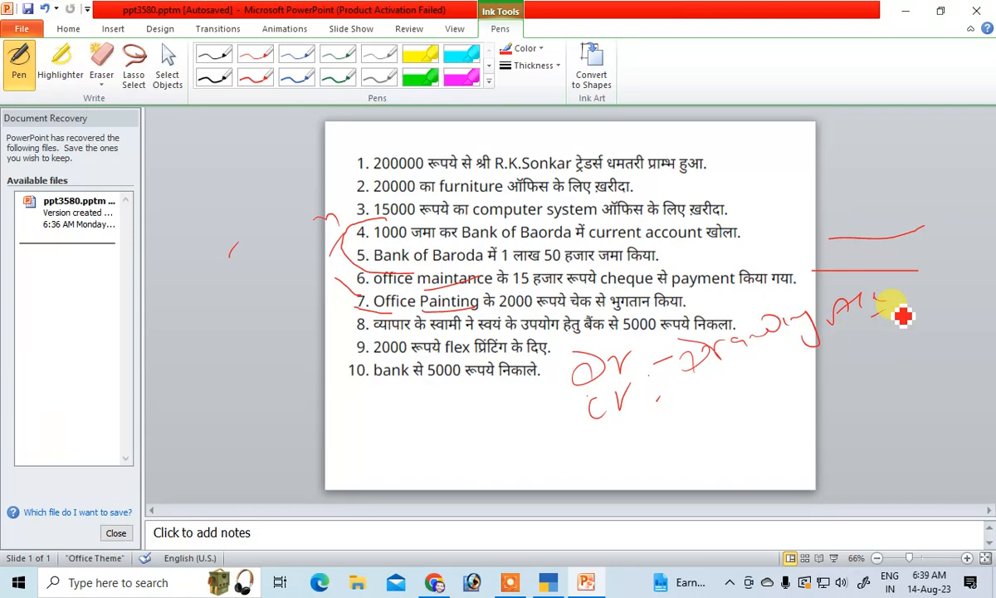
mouse_move(699, 385)
mouse_down()
mouse_move(745, 398)
mouse_move(751, 383)
mouse_move(822, 390)
mouse_up()
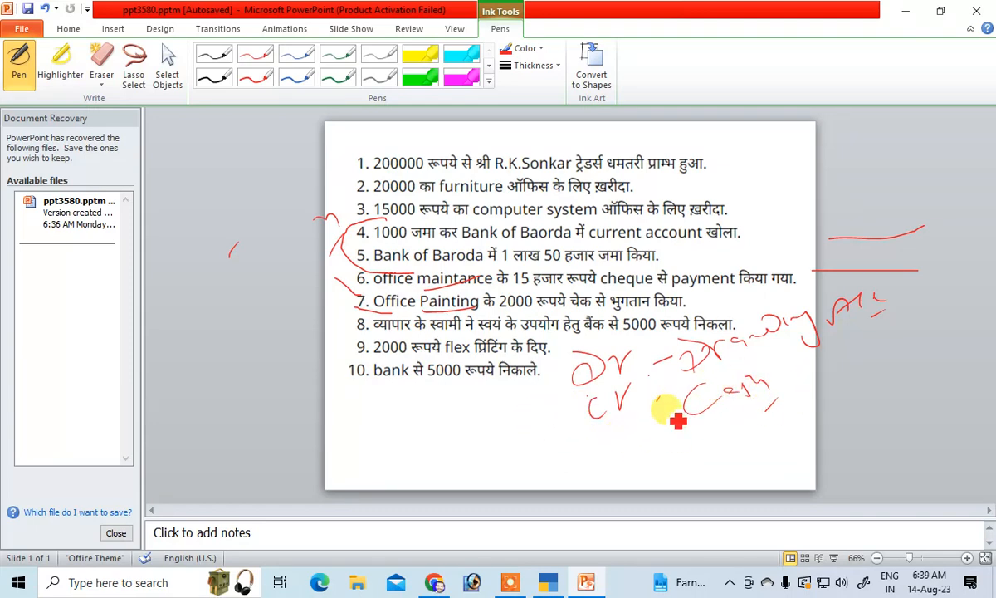
drag(679, 414, 686, 440)
mouse_move(689, 392)
mouse_down()
mouse_move(707, 400)
mouse_move(691, 431)
mouse_up()
mouse_move(714, 407)
mouse_down()
mouse_move(733, 411)
mouse_move(734, 437)
mouse_move(767, 437)
mouse_up()
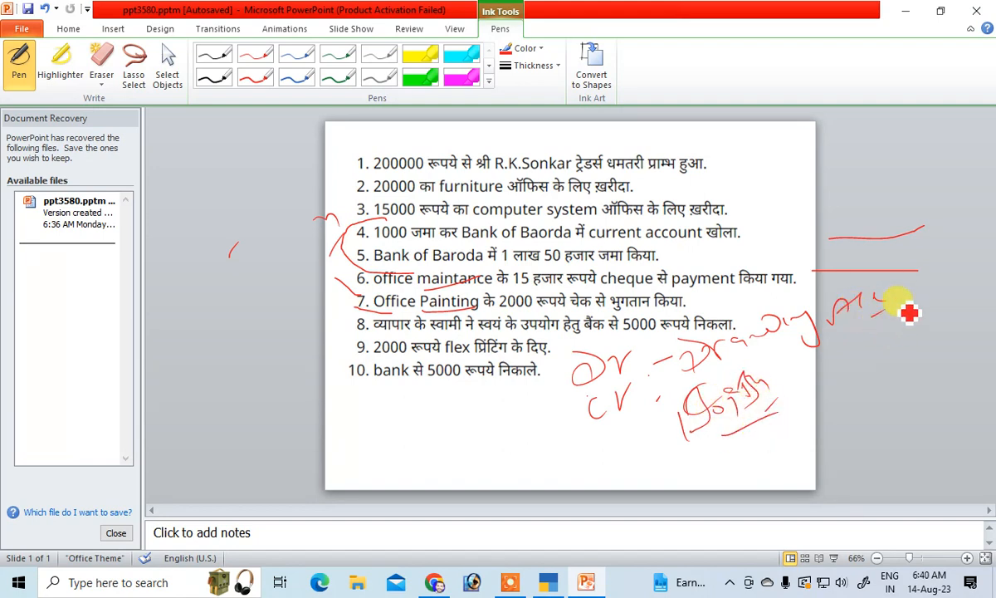
mouse_move(881, 349)
mouse_down()
mouse_move(889, 377)
mouse_move(919, 337)
mouse_move(840, 375)
mouse_up()
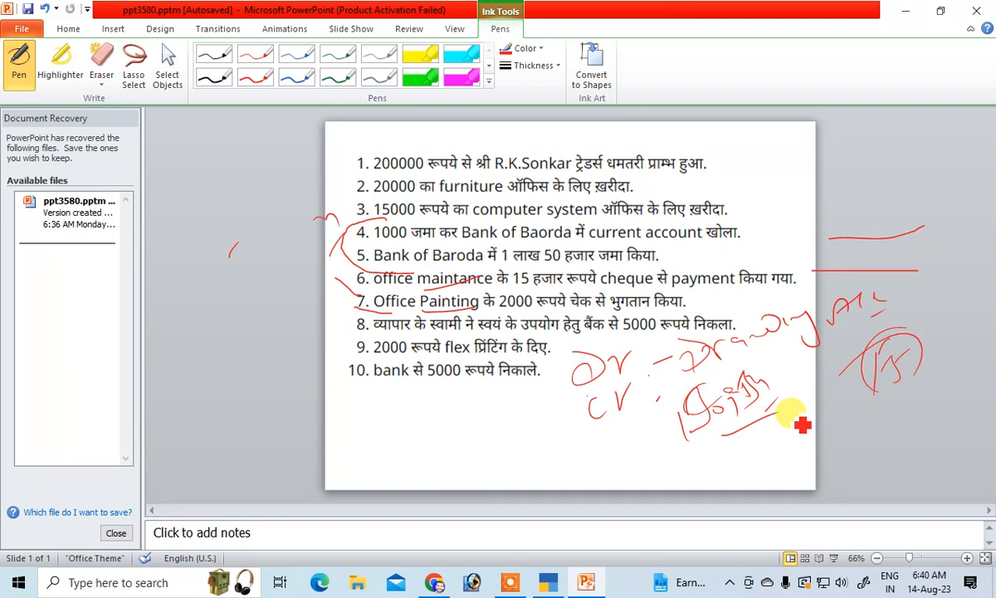
Switch to TallyPrime and create the debit ledger Drawing Ac under Capital Account from the new Payment voucher.
click(543, 582)
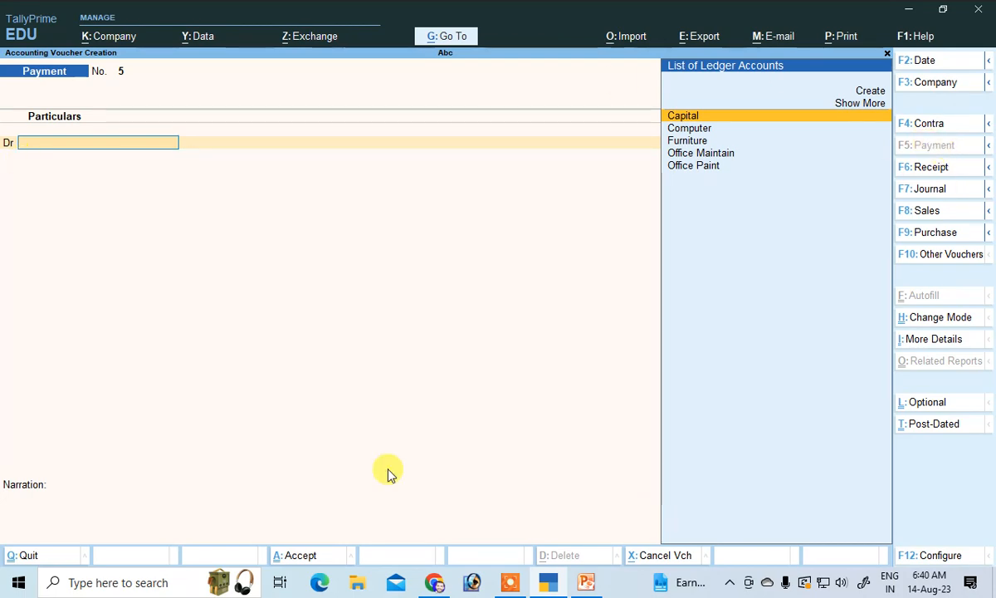
click(586, 582)
click(545, 582)
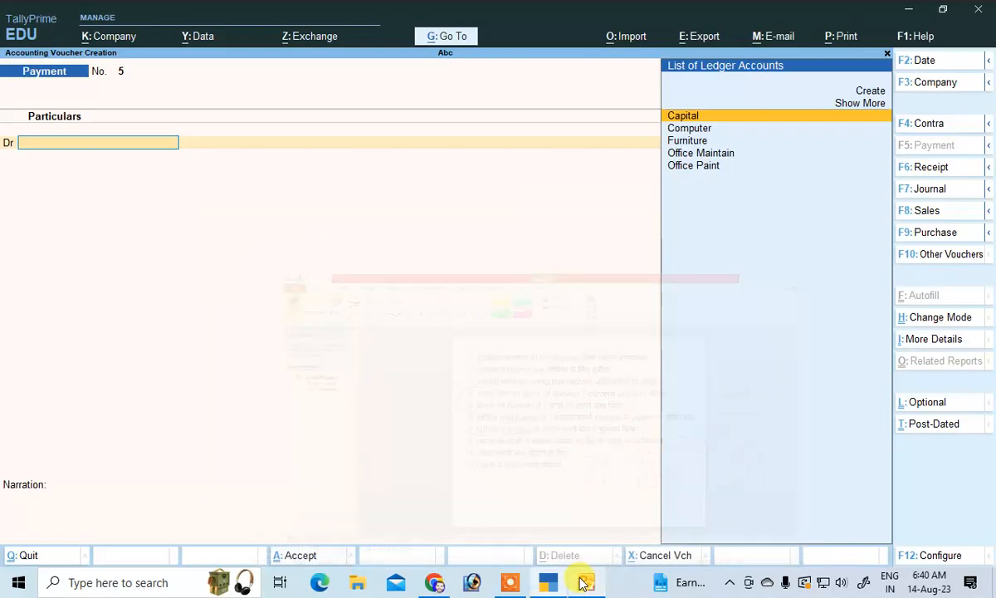
click(865, 91)
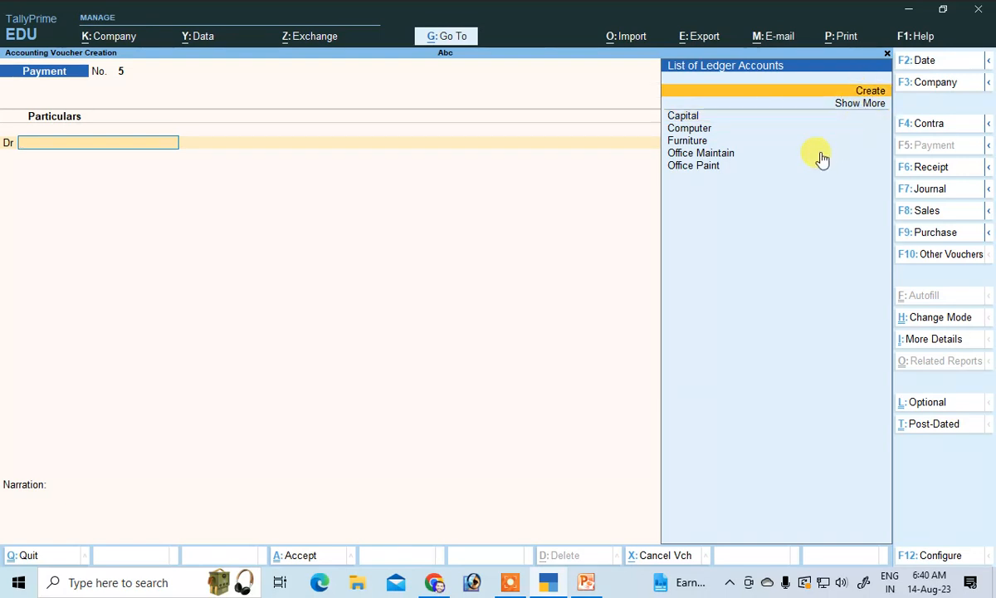
key(Return)
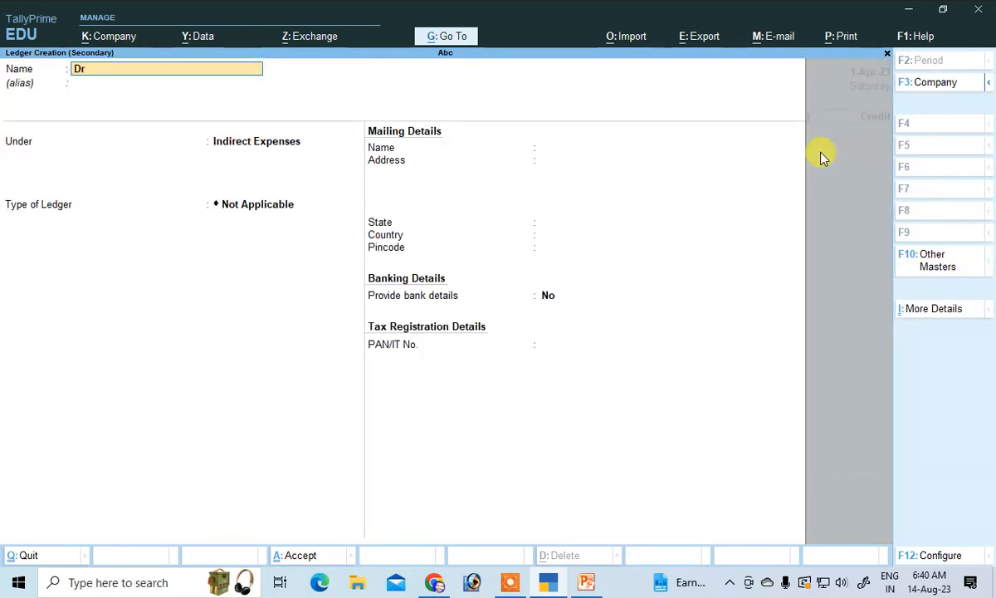
text(Drawing Ac)
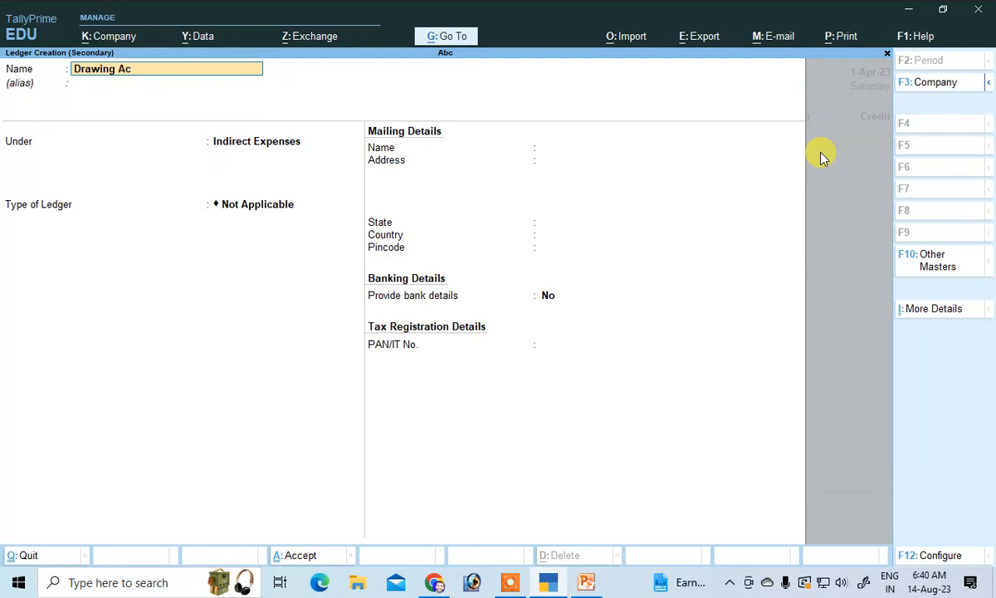
key(Return)
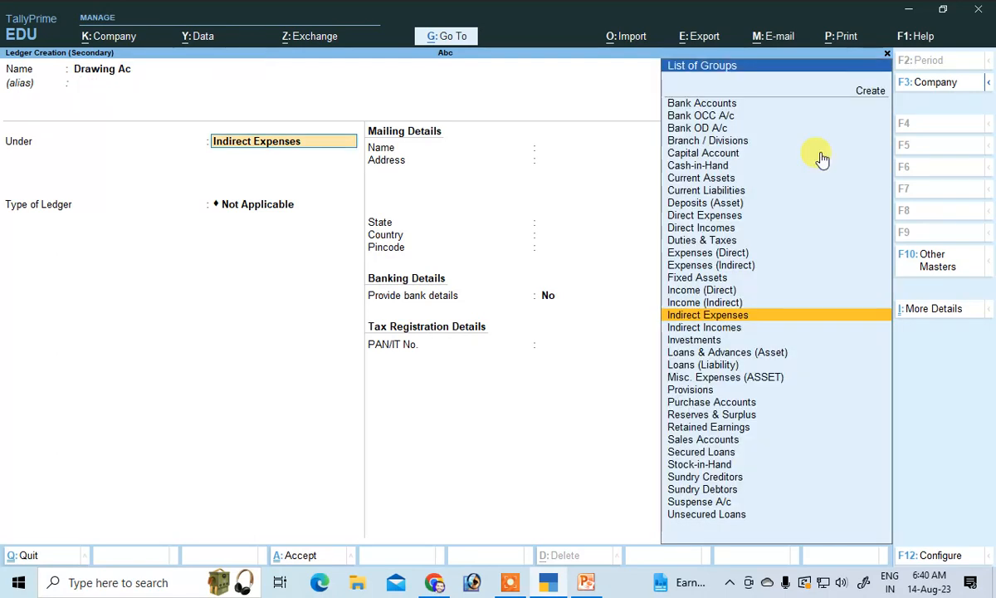
text(C)
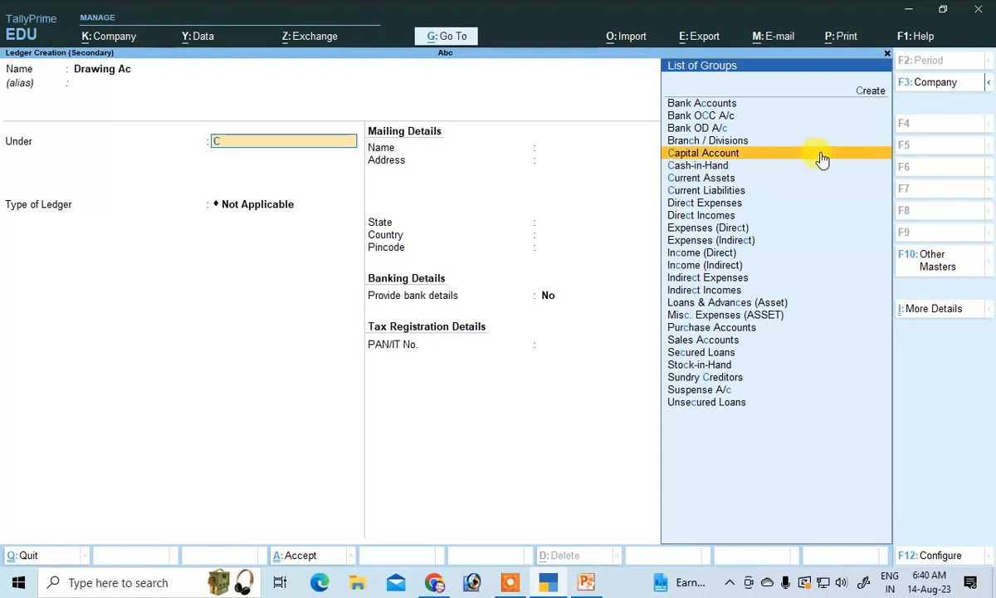
click(819, 152)
key(Return)
key(Return)
key(Return)
key(Return)
key(Return)
key(Return)
key(Return)
key(Return)
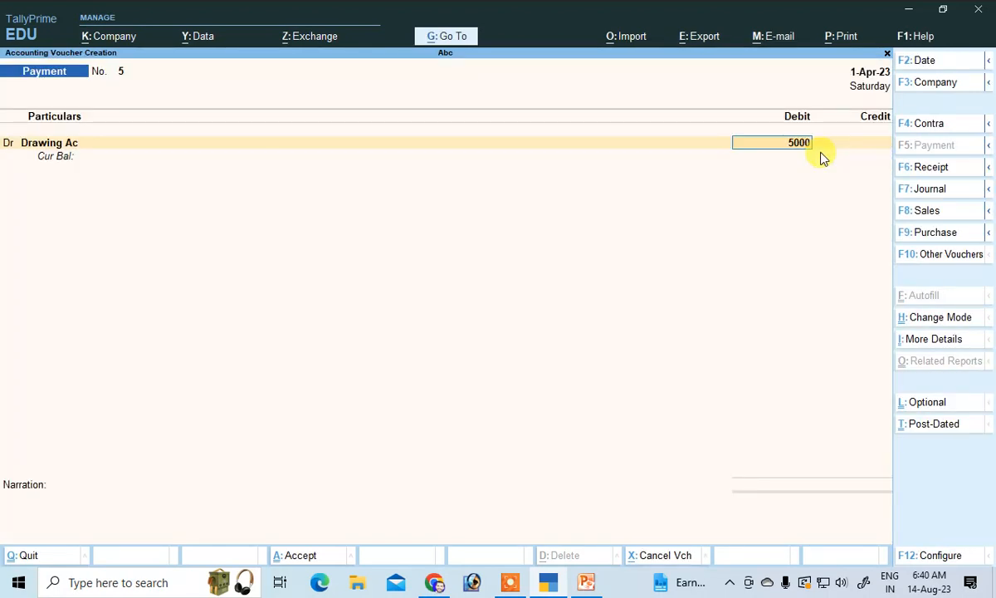
Debit Drawing Ac with 5000 and choose Bob Bank as the credit ledger.
key(Return)
key(Return)
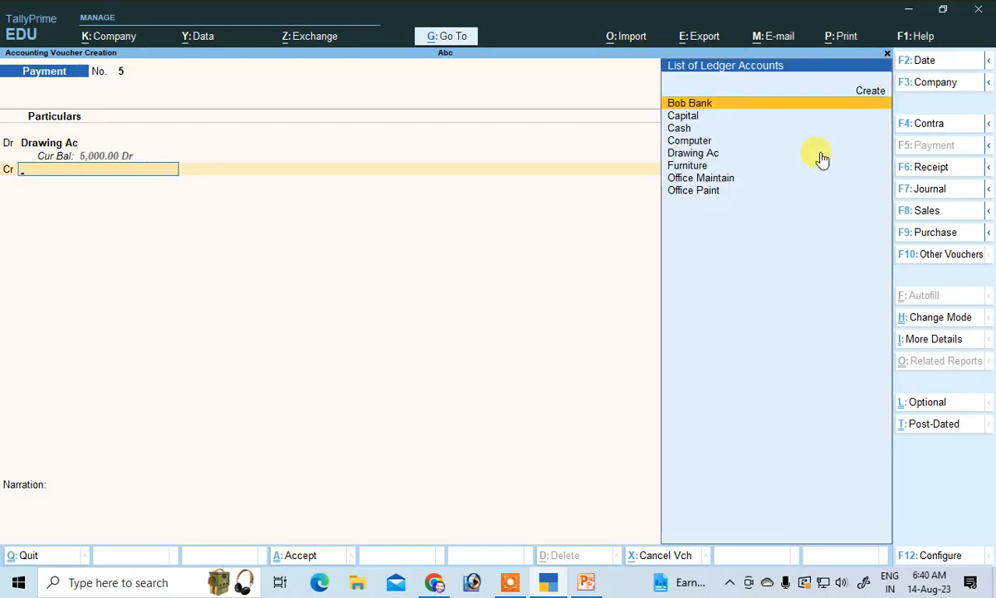
key(Down)
key(Up)
key(Return)
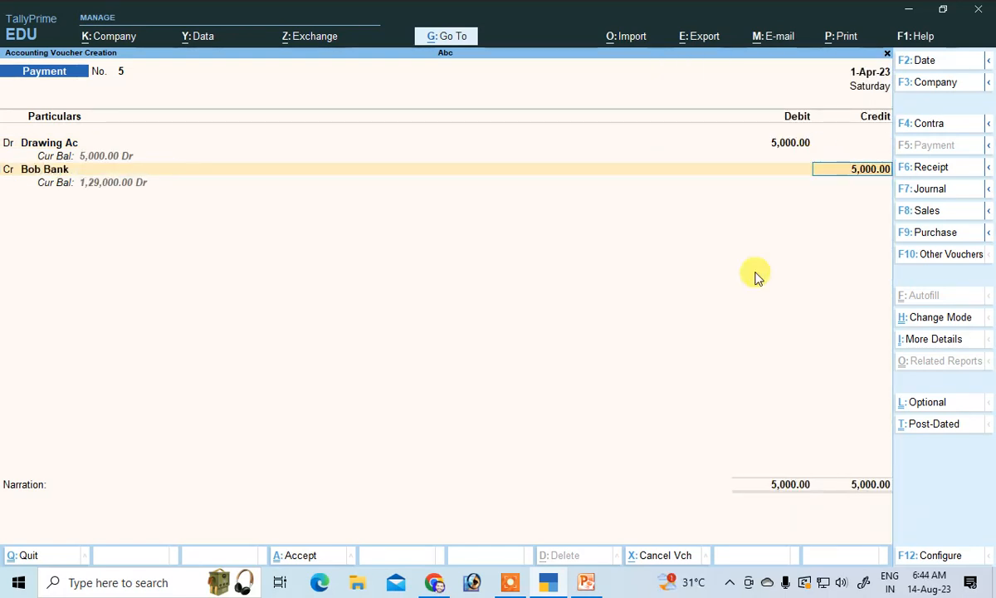
Allocate the 5,000 to Bob Bank as a cheque dated 1-Apr-23 without an instrument number, and save the Payment voucher.
key(Return)
key(Return)
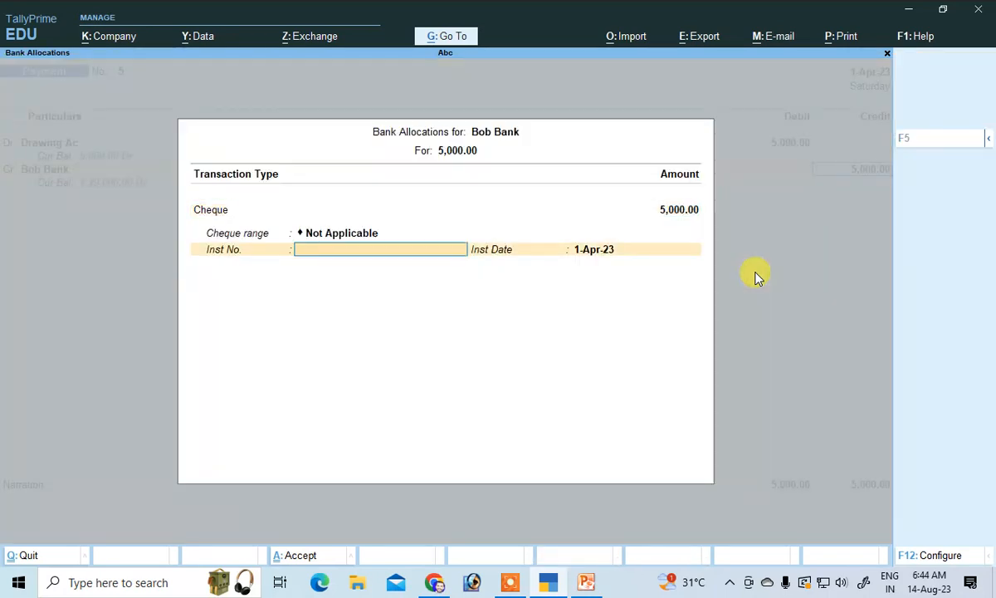
key(Return)
key(Return)
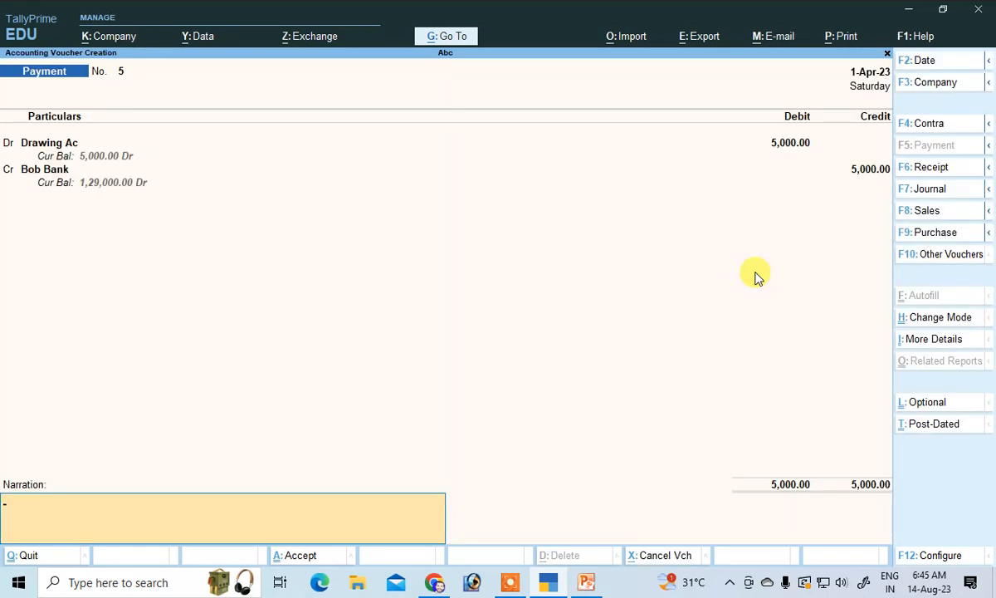
key(Return)
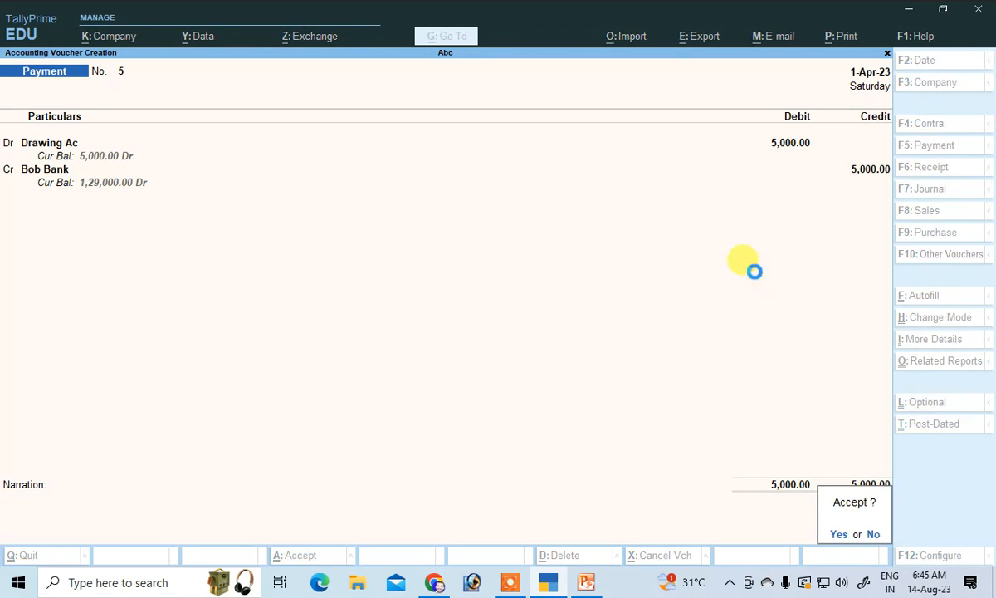
key(Return)
Switch to PowerPoint and handwrite the entry for transaction 9: debit printing expense, credit cash, with a circled F5.
click(586, 581)
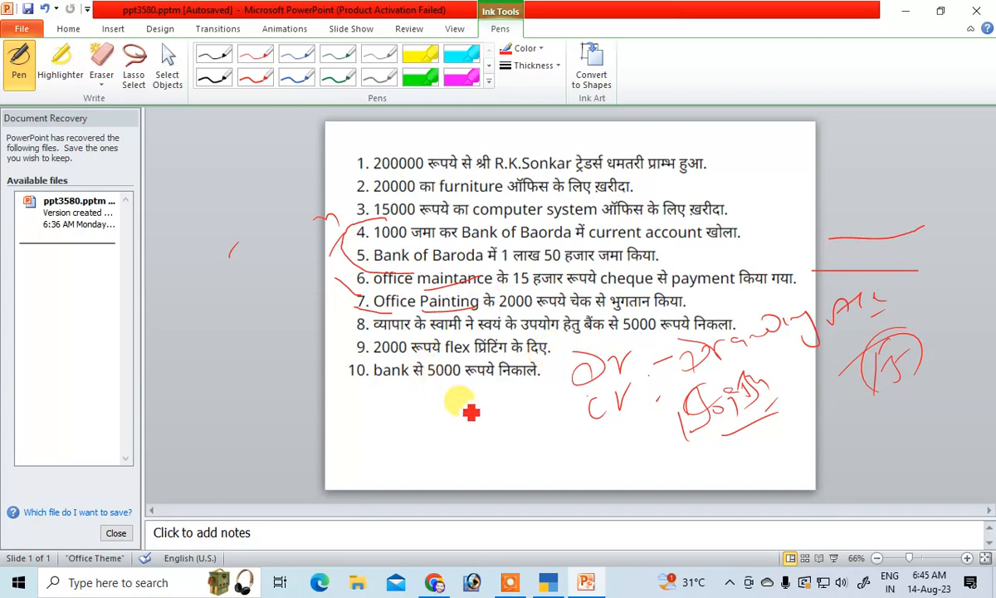
drag(414, 203, 433, 201)
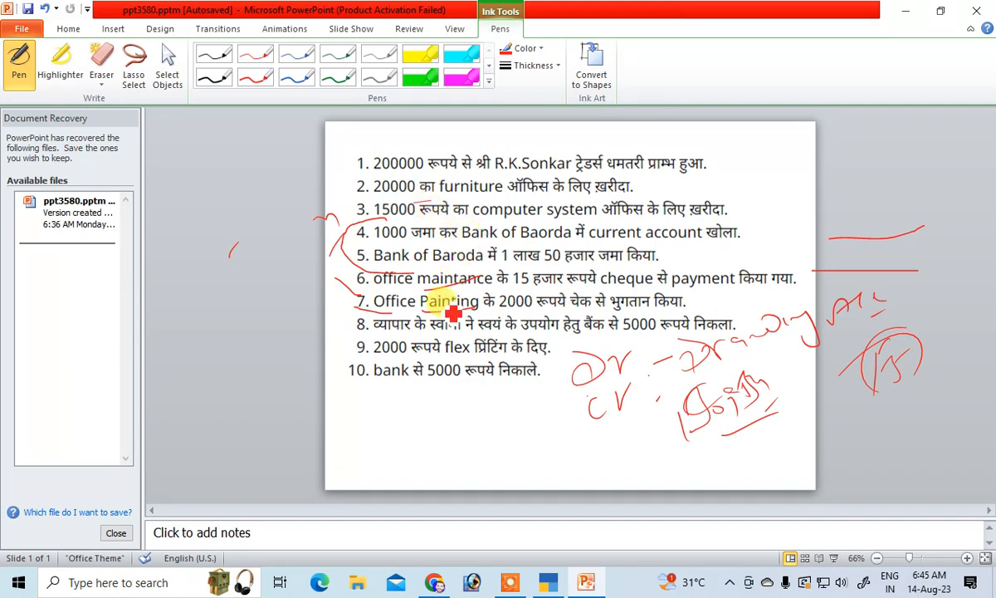
mouse_move(423, 403)
mouse_down()
mouse_move(489, 431)
mouse_move(494, 444)
mouse_up()
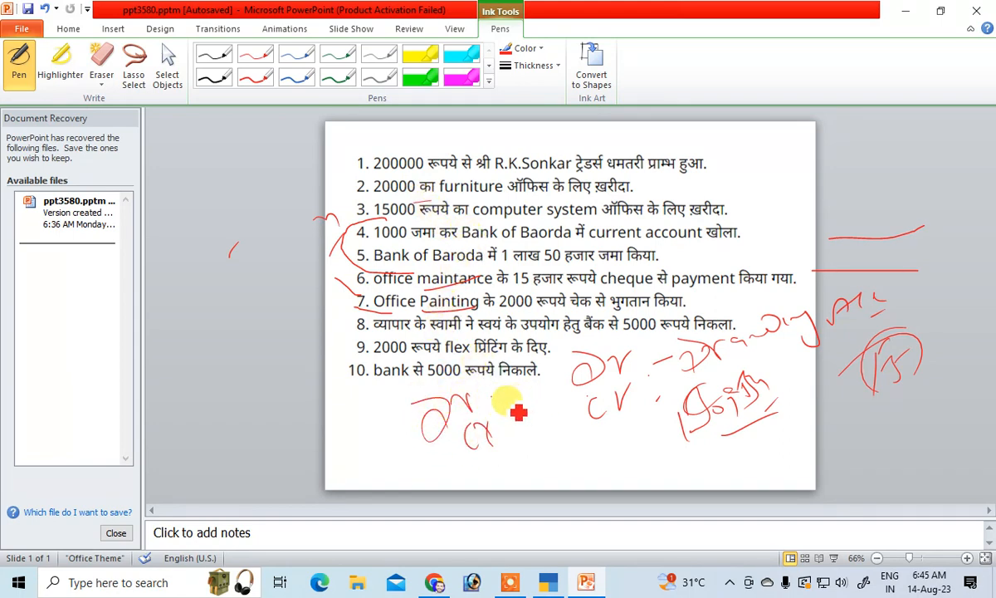
mouse_move(502, 390)
mouse_down()
mouse_move(507, 399)
mouse_move(542, 374)
mouse_up()
drag(539, 367, 598, 329)
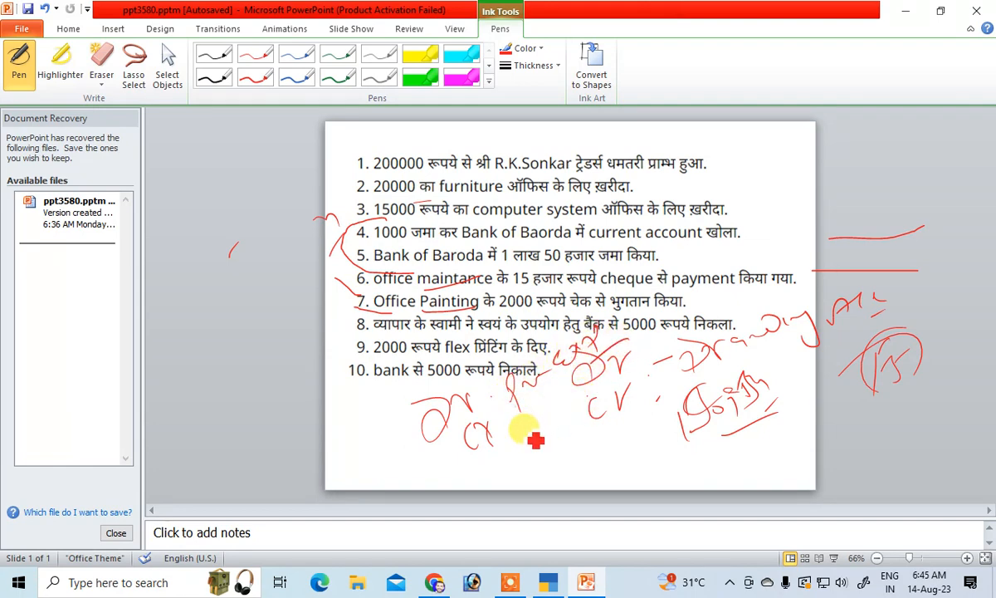
mouse_move(537, 422)
mouse_down()
mouse_move(524, 445)
mouse_move(567, 410)
mouse_move(604, 410)
mouse_move(593, 432)
mouse_up()
drag(584, 441, 581, 474)
drag(596, 447, 590, 473)
drag(582, 424, 522, 502)
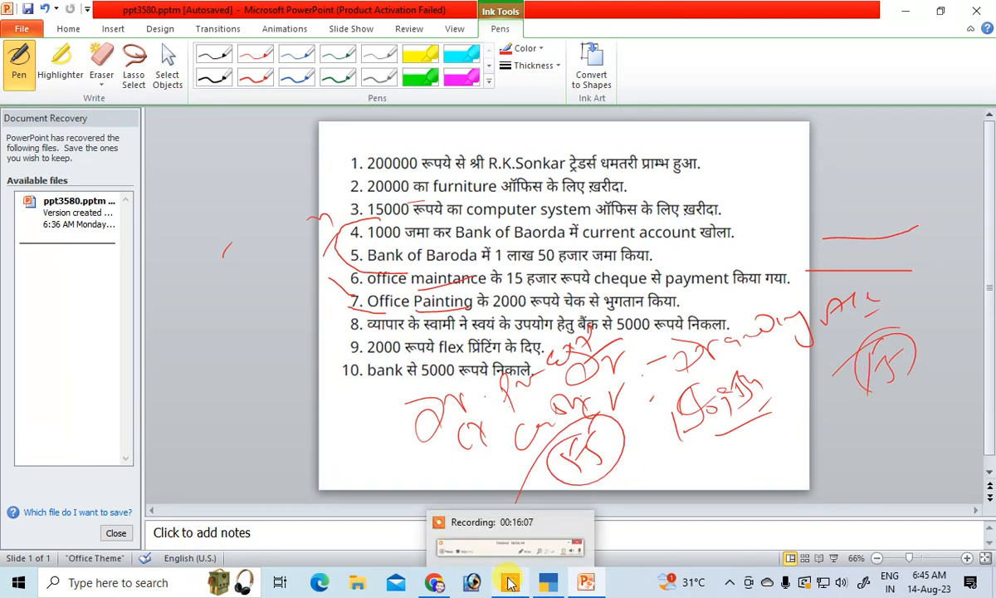
click(510, 581)
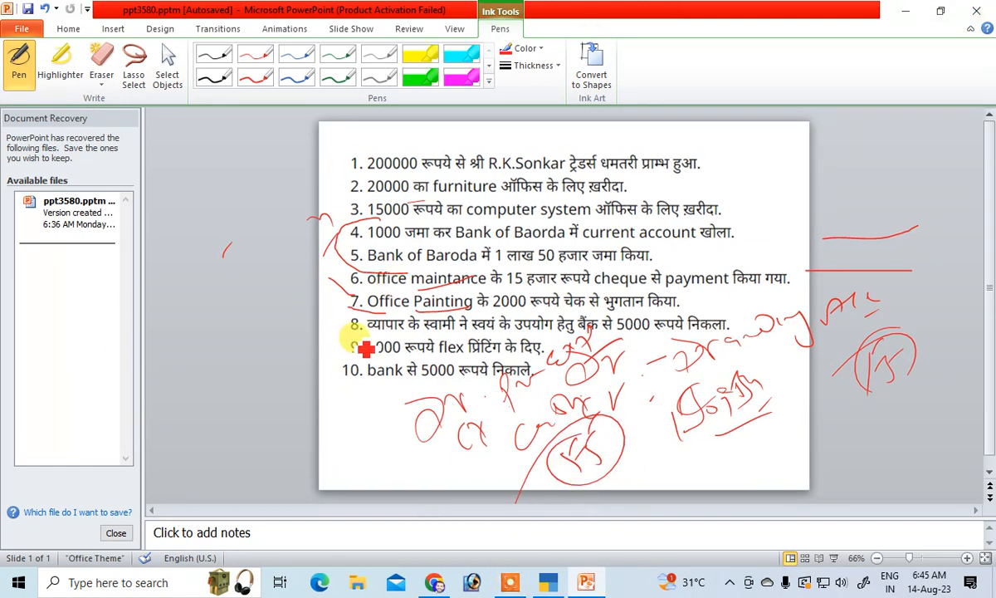
Switch to TallyPrime and start a new debit ledger named Flax Print from the Payment voucher.
click(549, 583)
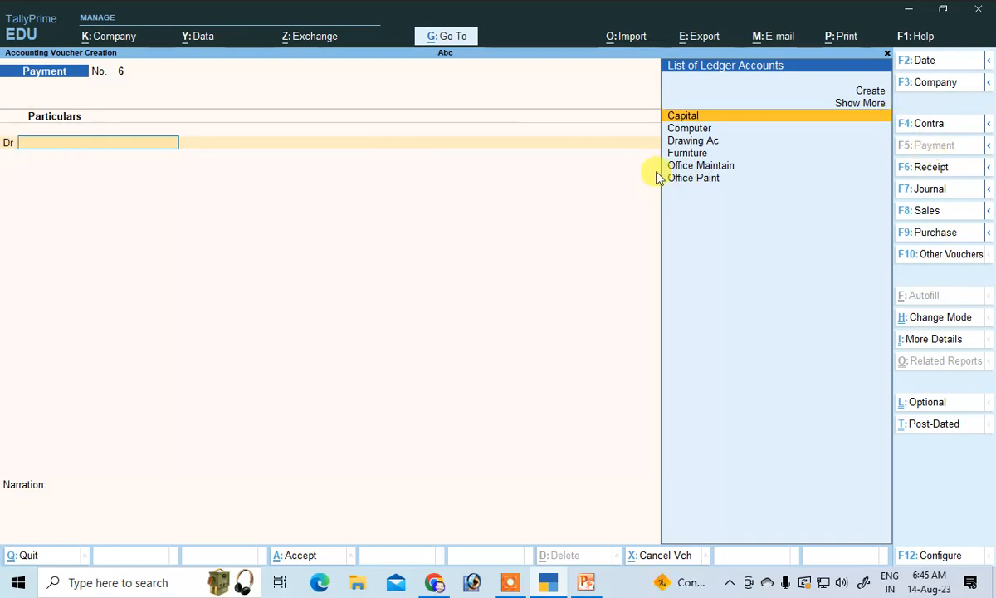
click(868, 98)
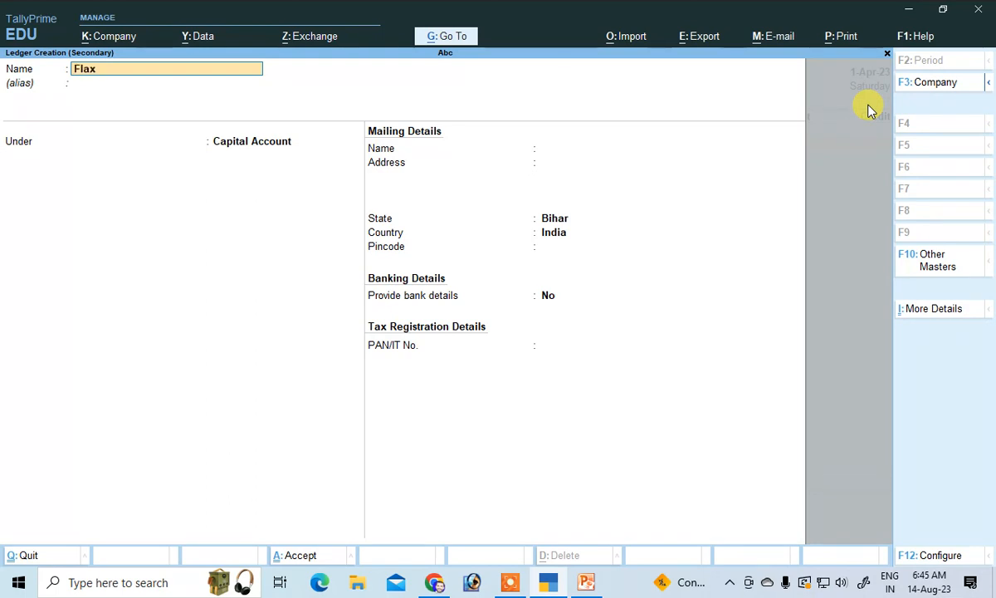
text(Flax Print)
key(Return)
key(Return)
Place the Flax Print ledger under Indirect Expenses and save it into the voucher's debit line.
key(BackSpace)
key(Down)
key(Down)
key(Down)
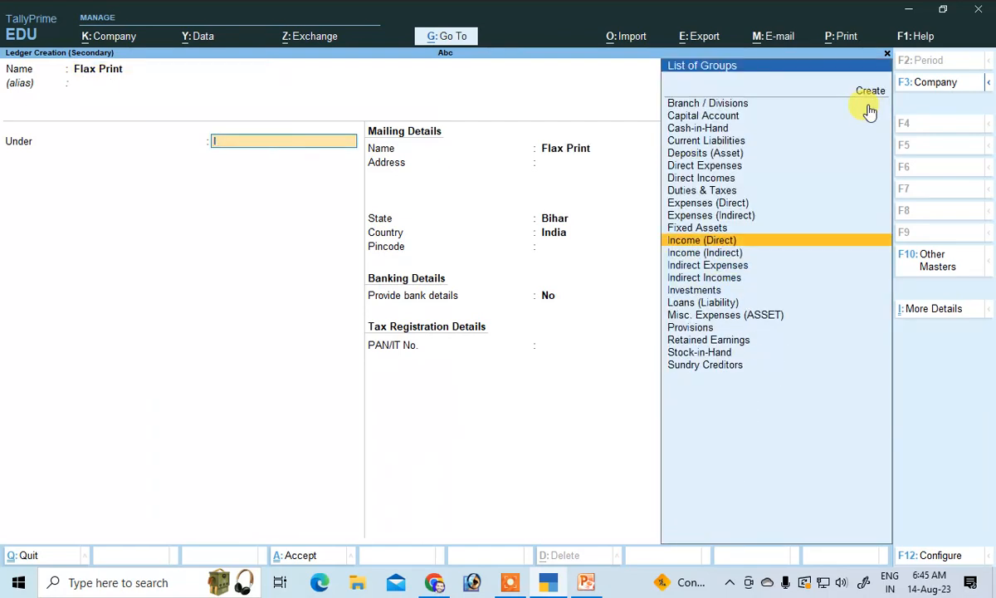
key(Up)
key(Up)
key(Up)
key(Up)
key(Down)
key(Down)
key(Up)
key(Up)
key(Down)
key(Down)
key(Down)
key(Down)
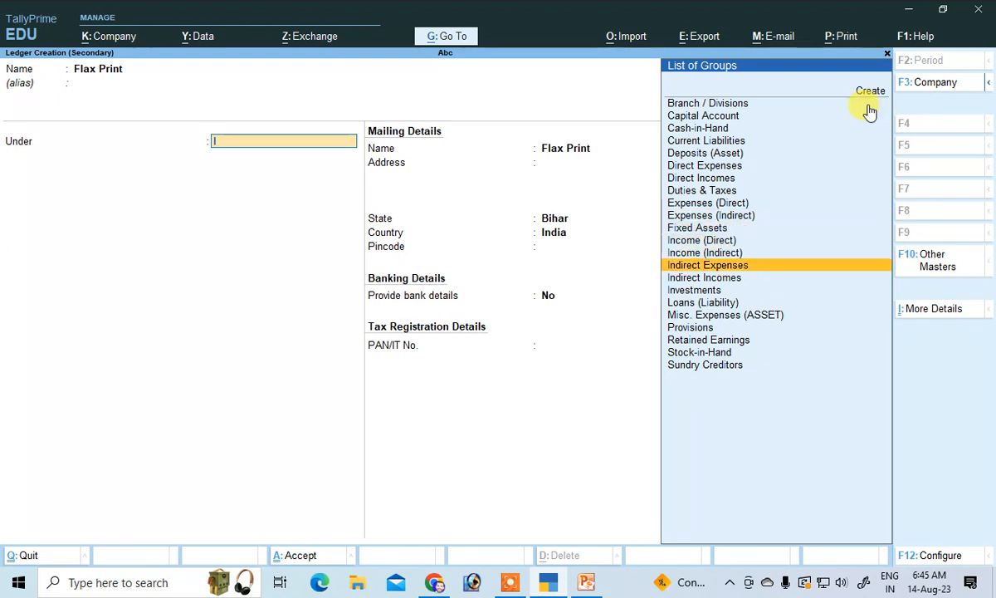
key(Return)
key(Return)
key(ctrl+a)
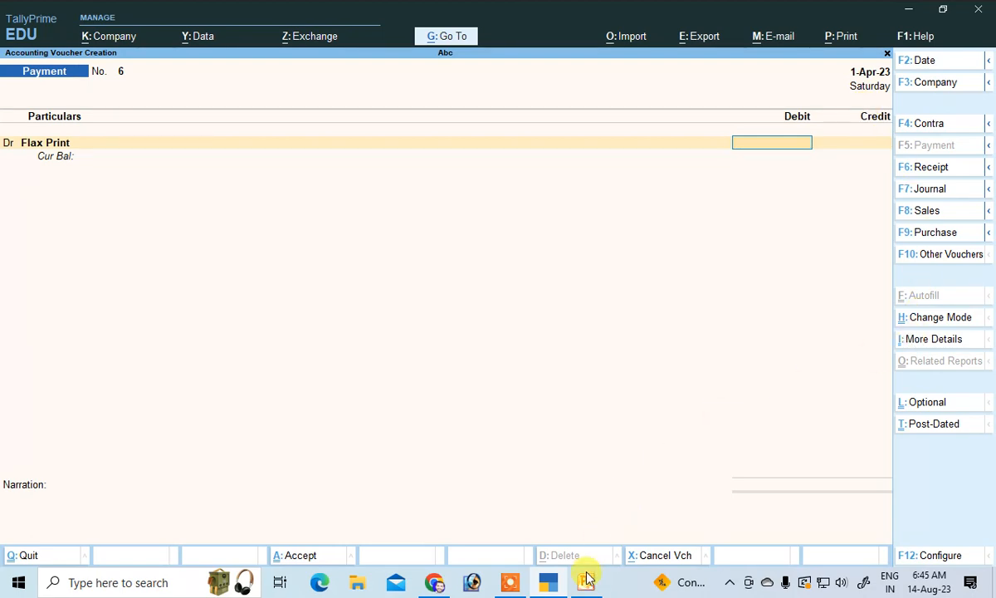
Check transaction 9 on the slide, debit Flax Print with 2000 against Cash, and save the Payment voucher.
click(586, 582)
click(586, 582)
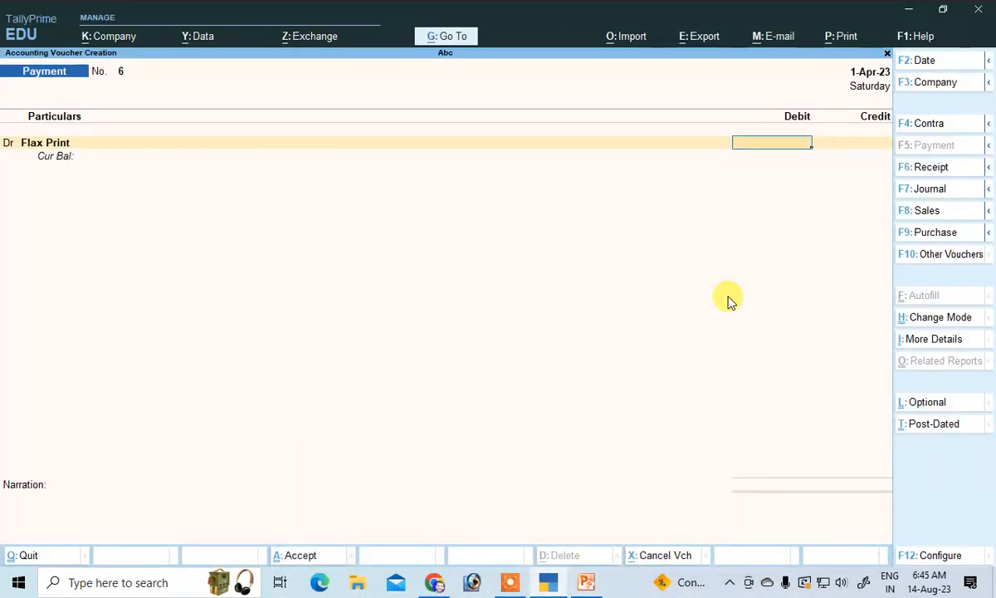
key(Return)
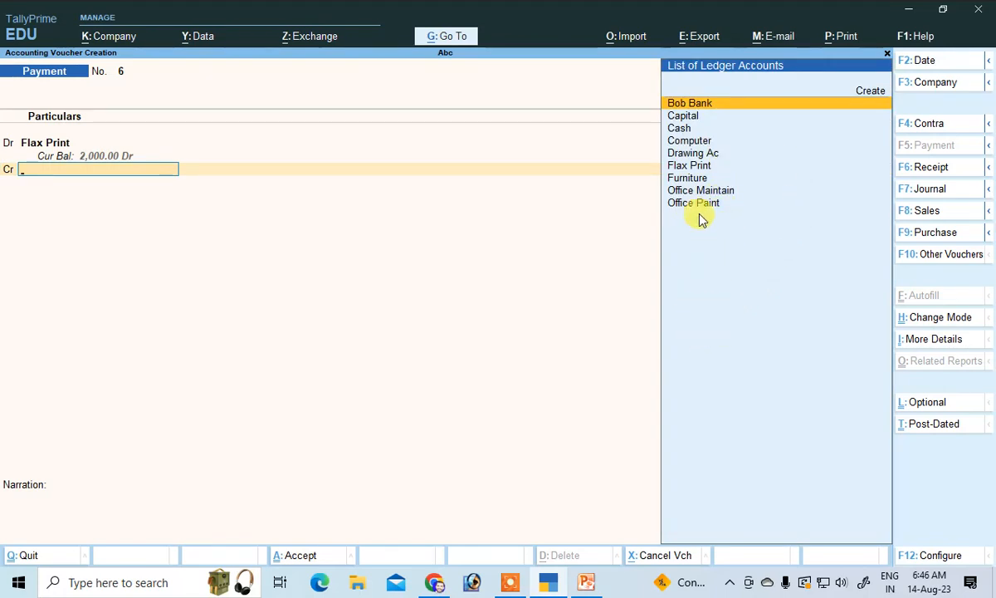
key(Down)
key(Down)
key(Return)
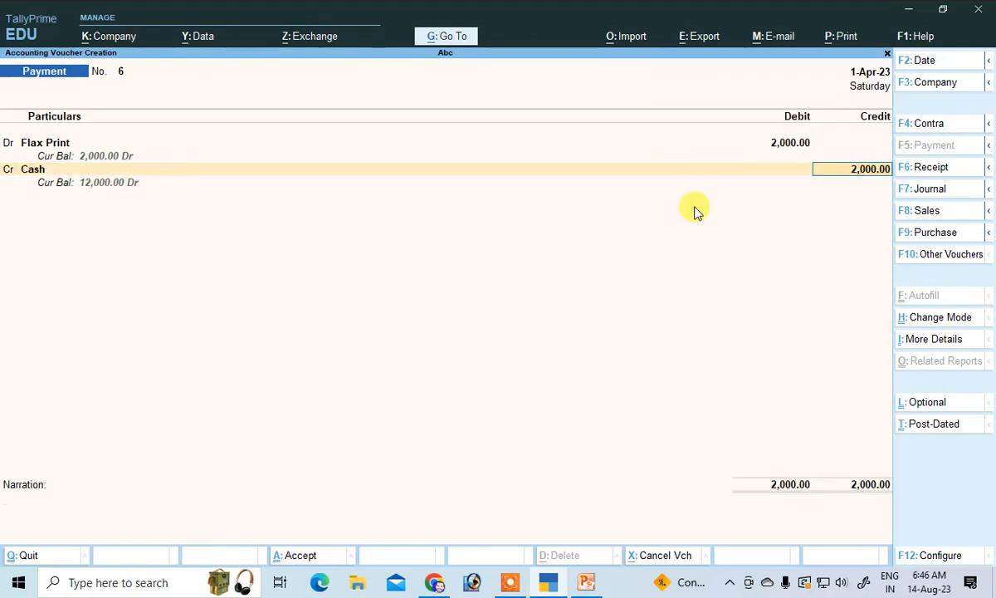
key(Return)
key(Return)
key(Return)
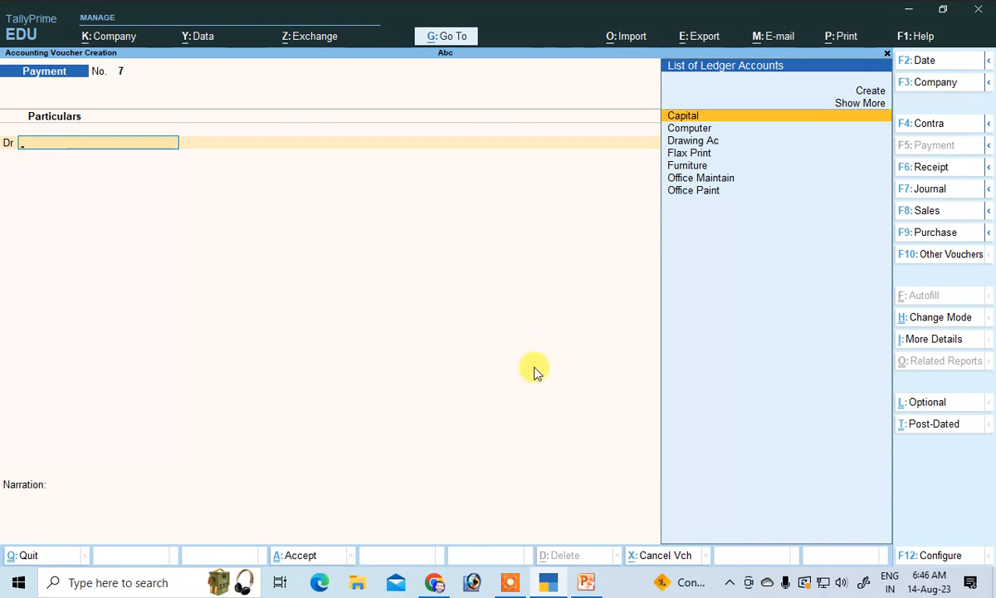
Switch to PowerPoint and circle transaction 10, the withdrawal of 5000 from the bank, on the slide.
click(586, 581)
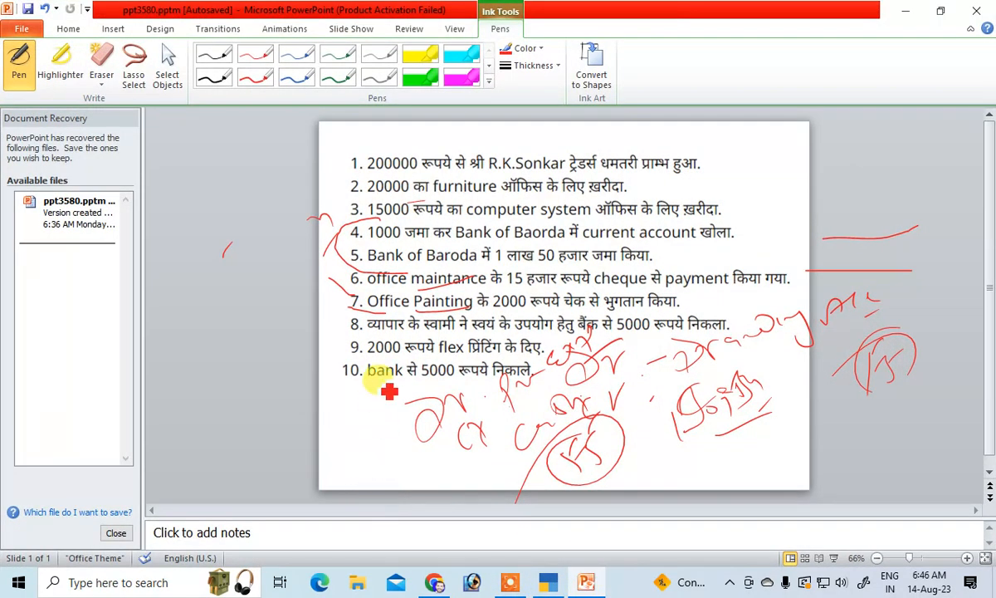
mouse_move(361, 380)
mouse_down()
mouse_move(574, 388)
mouse_move(448, 357)
mouse_move(320, 347)
mouse_move(401, 396)
mouse_up()
mouse_move(402, 398)
mouse_down()
mouse_move(383, 407)
mouse_move(454, 400)
mouse_move(518, 415)
mouse_up()
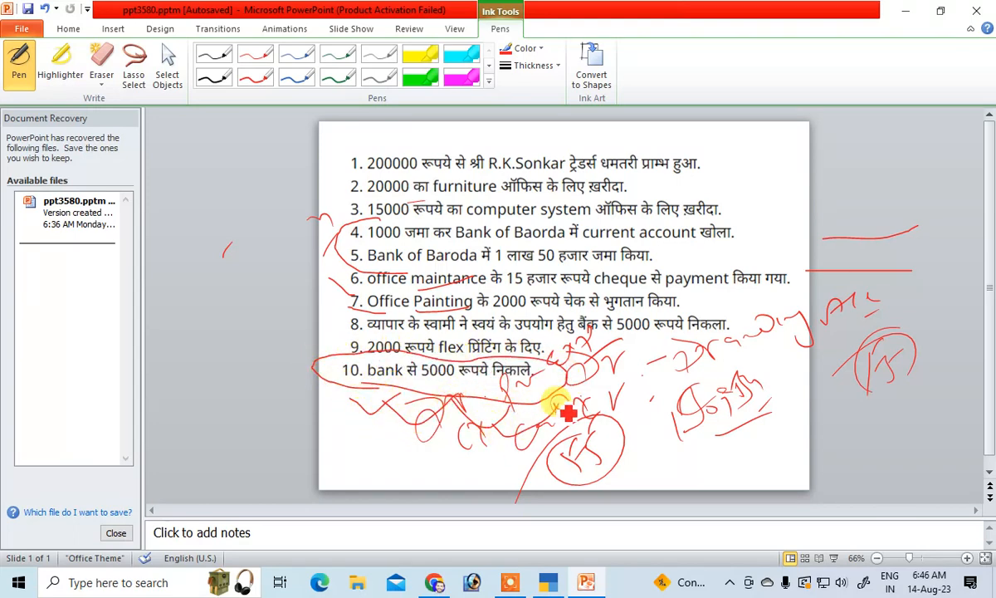
Underline transaction 10 on the slide and handwrite its entry below it, with cash as Dr and bank as Cr, circling the notes.
mouse_move(374, 387)
mouse_down()
mouse_move(514, 396)
mouse_move(544, 349)
mouse_move(344, 354)
mouse_up()
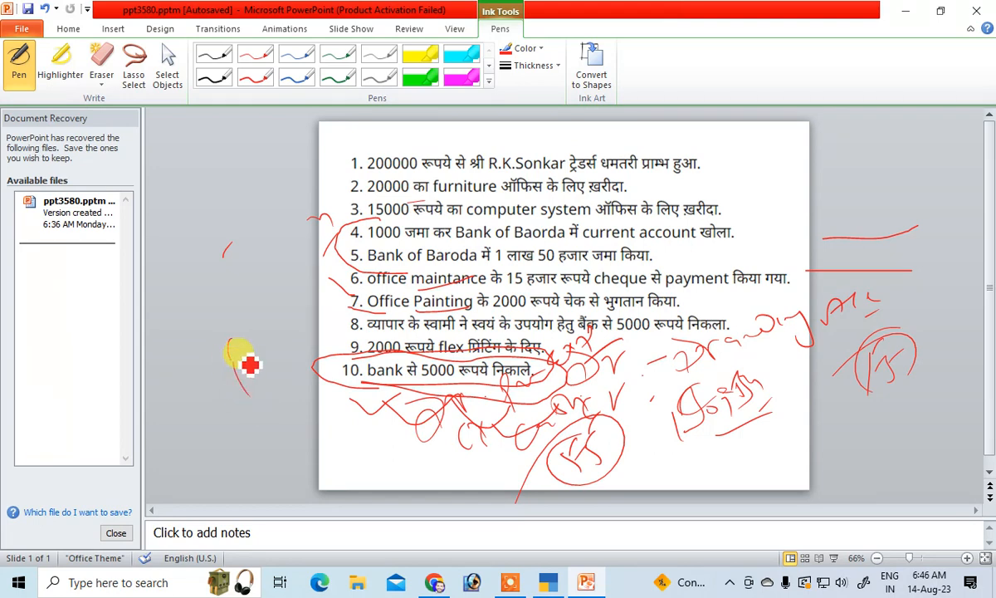
mouse_move(250, 364)
mouse_down()
mouse_move(253, 338)
mouse_move(297, 400)
mouse_move(251, 431)
mouse_move(276, 390)
mouse_move(246, 350)
mouse_move(278, 350)
mouse_move(258, 356)
mouse_move(309, 418)
mouse_move(322, 380)
mouse_up()
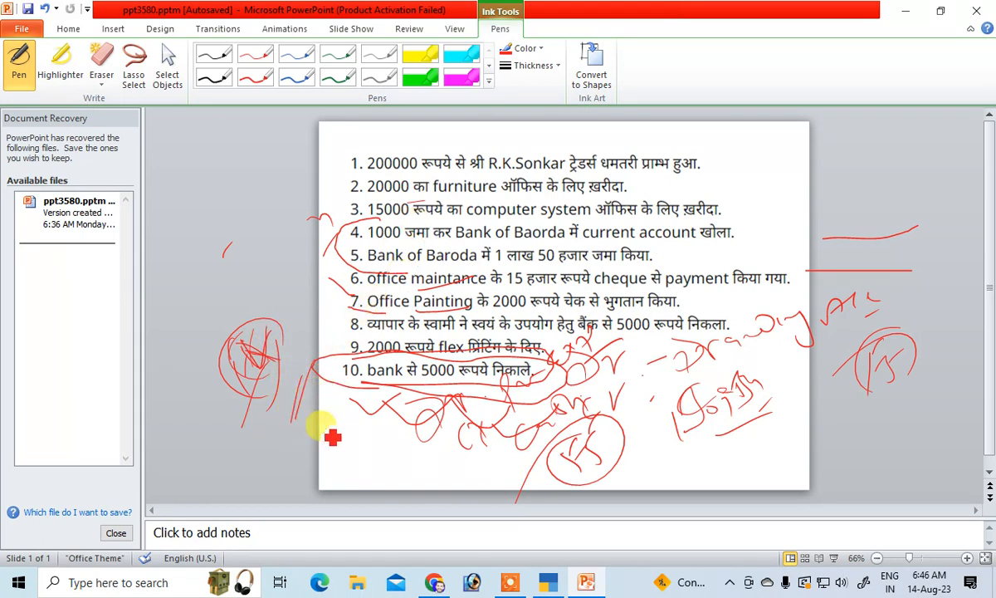
mouse_move(300, 434)
mouse_down()
mouse_move(318, 449)
mouse_move(340, 425)
mouse_up()
drag(343, 420, 401, 388)
mouse_move(333, 490)
mouse_down()
mouse_move(408, 440)
mouse_move(429, 446)
mouse_up()
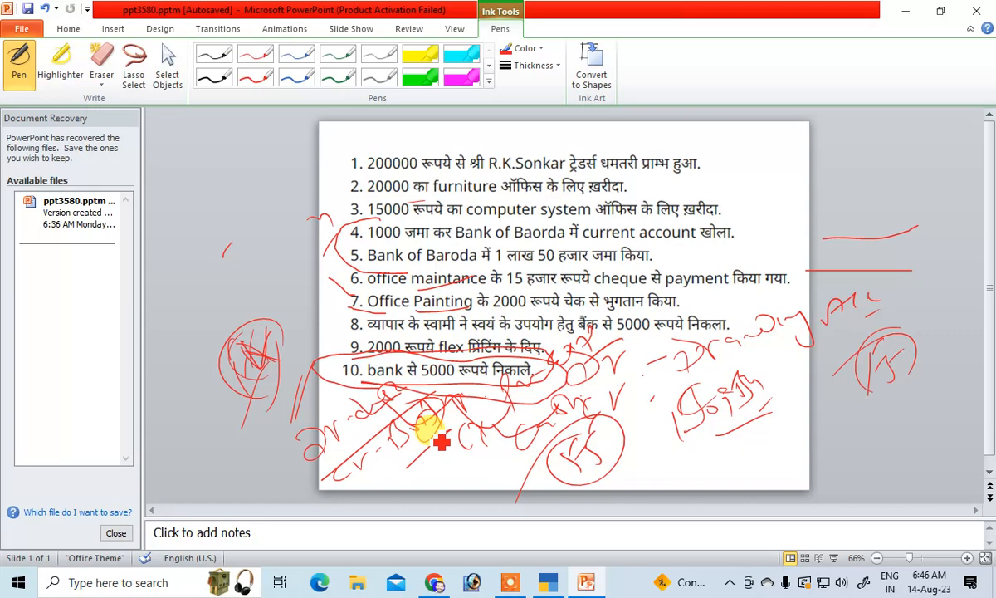
drag(419, 374, 448, 487)
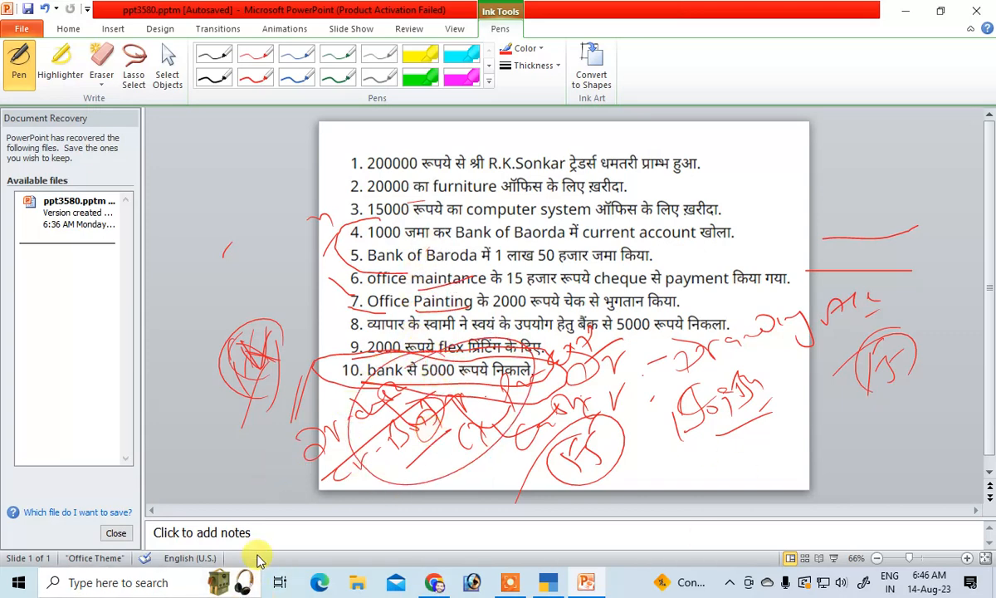
Switch to TallyPrime, start a Contra voucher and credit Bob Bank with 5000 after checking transaction 10 on the slide.
click(557, 586)
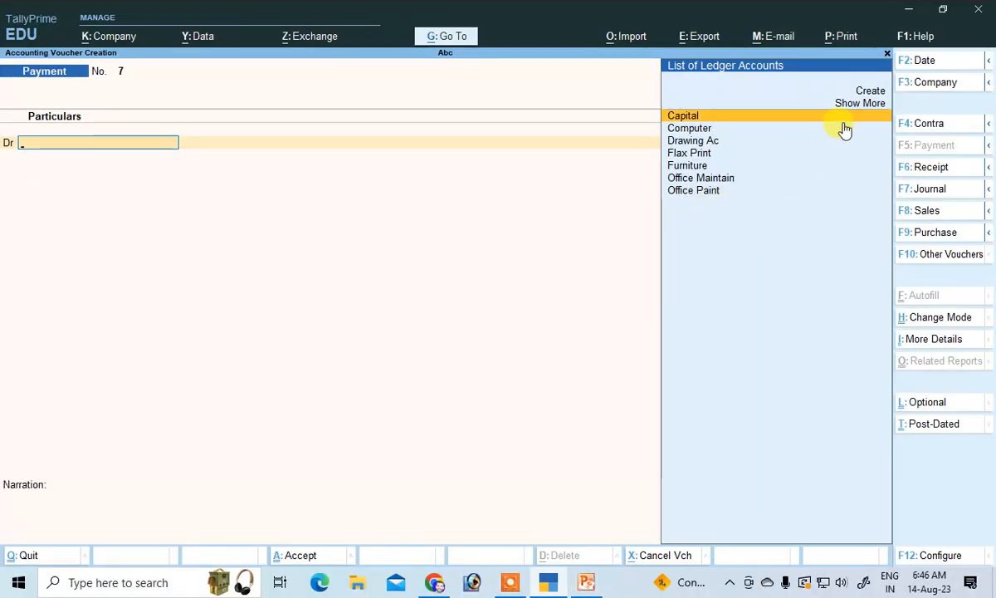
click(928, 124)
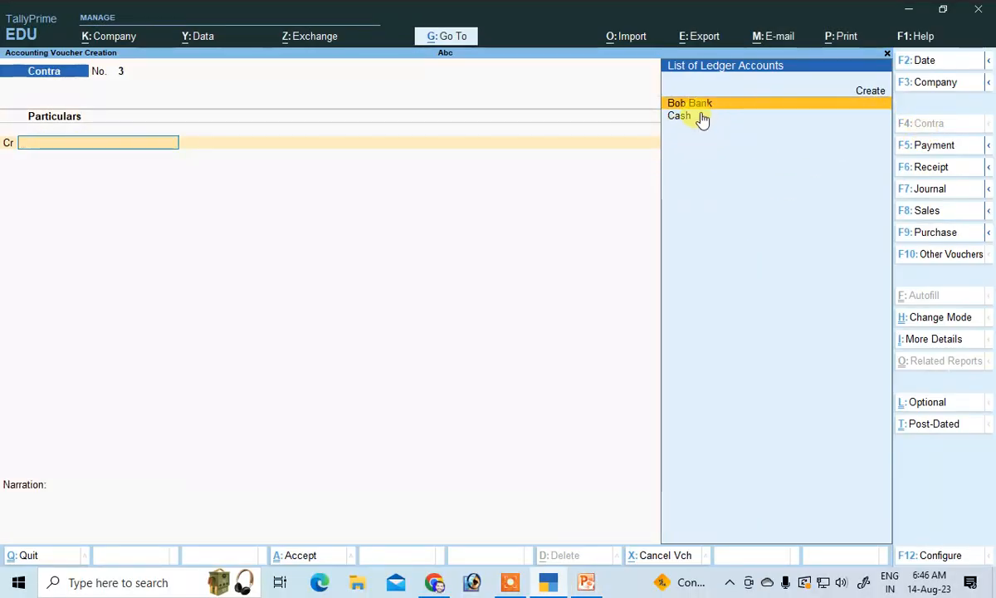
key(Return)
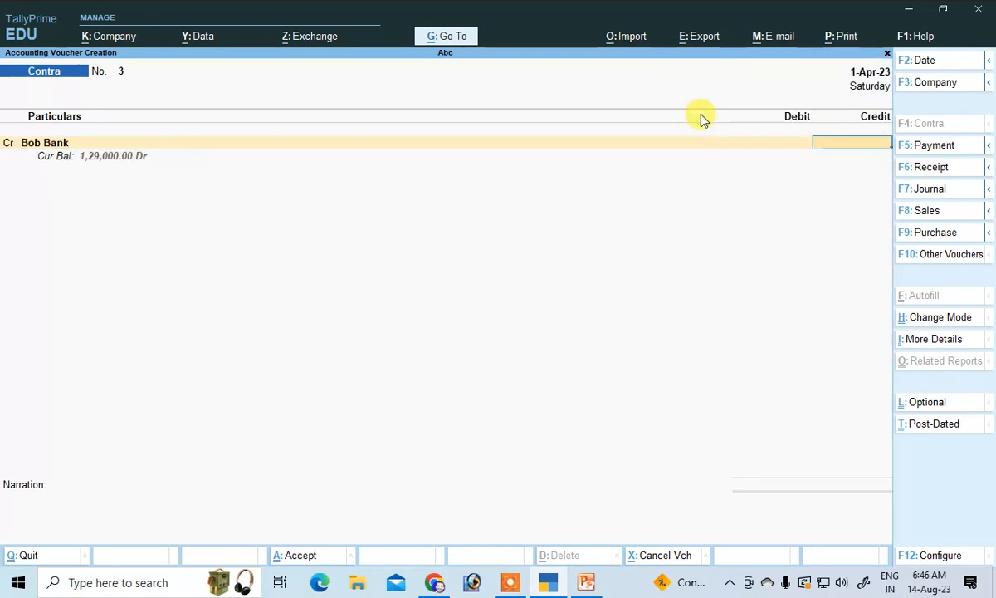
click(589, 584)
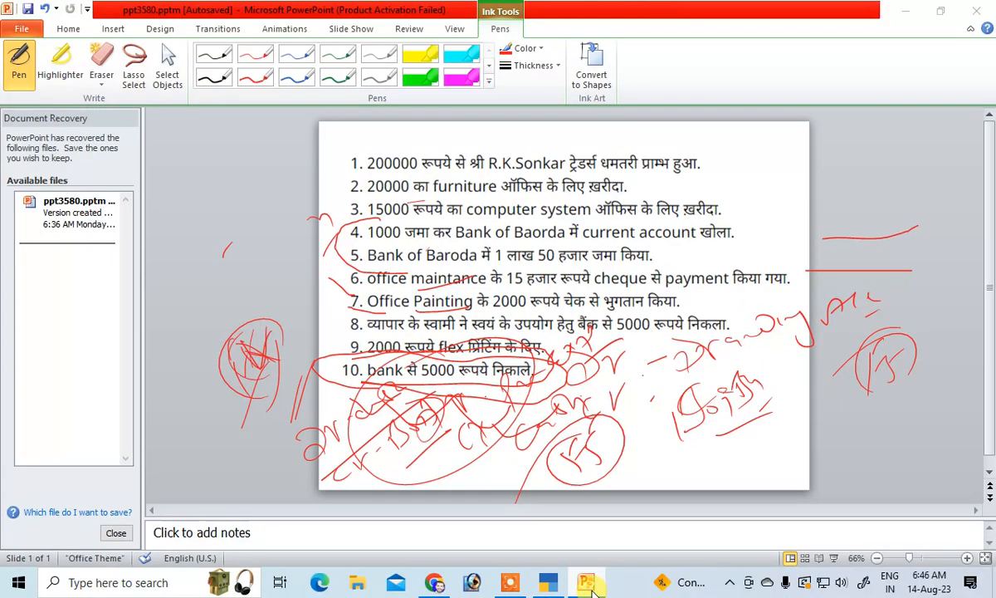
click(589, 584)
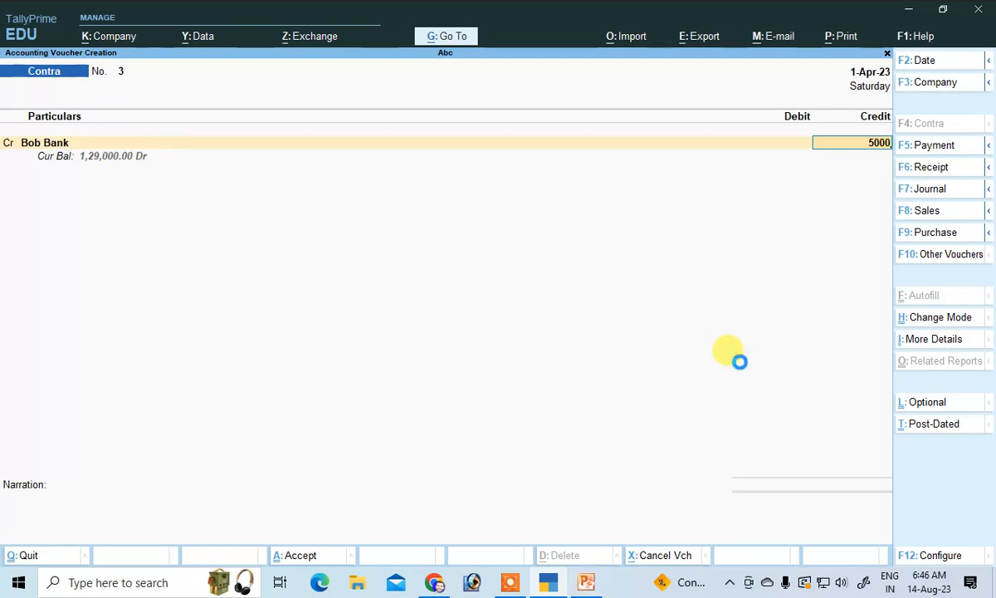
key(Return)
key(Return)
key(Return)
key(Return)
key(Return)
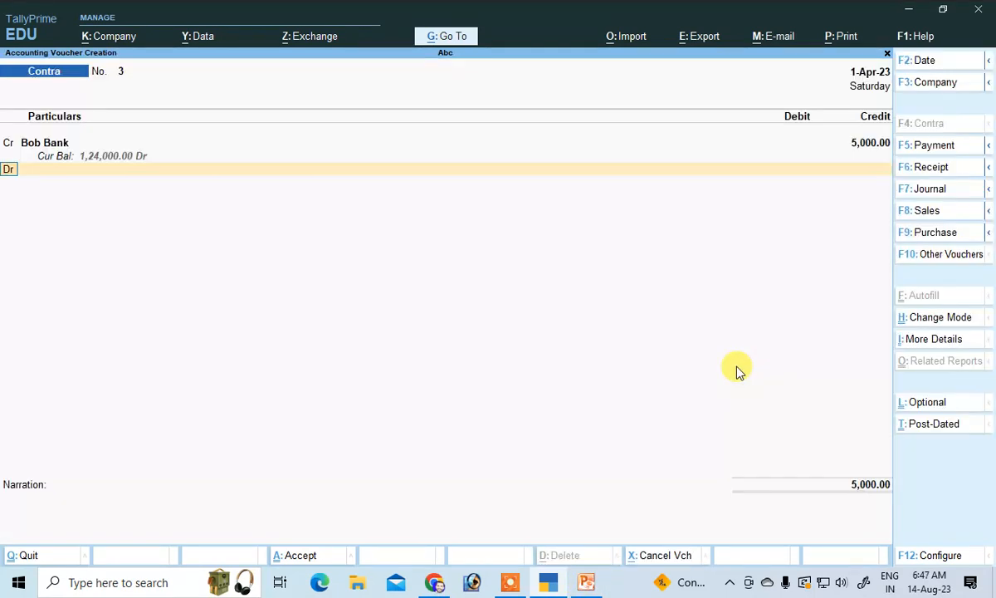
Debit Cash with 5000 in the Contra voucher and save it without a narration.
key(Down)
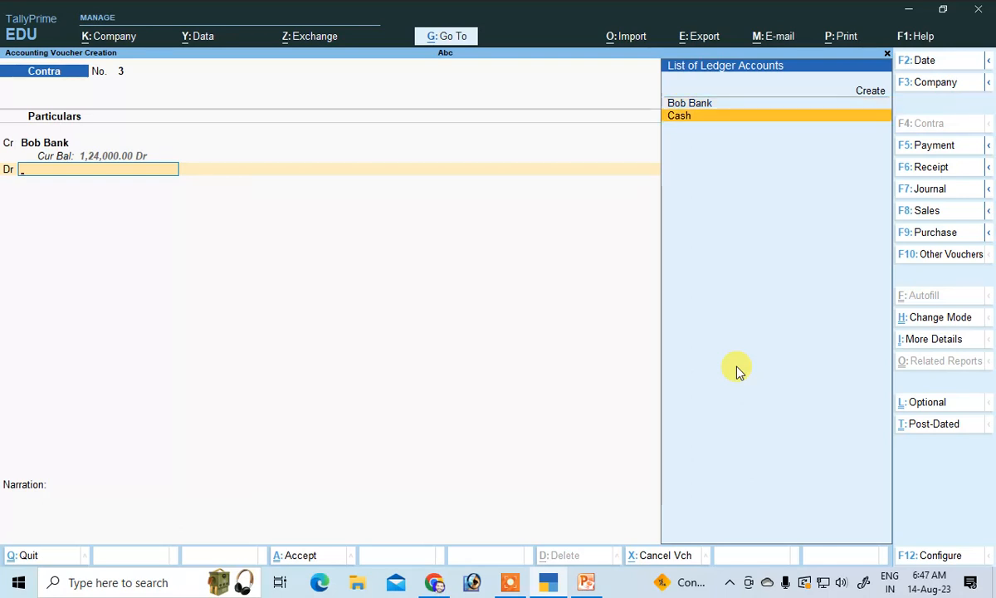
key(Return)
key(Return)
key(Return)
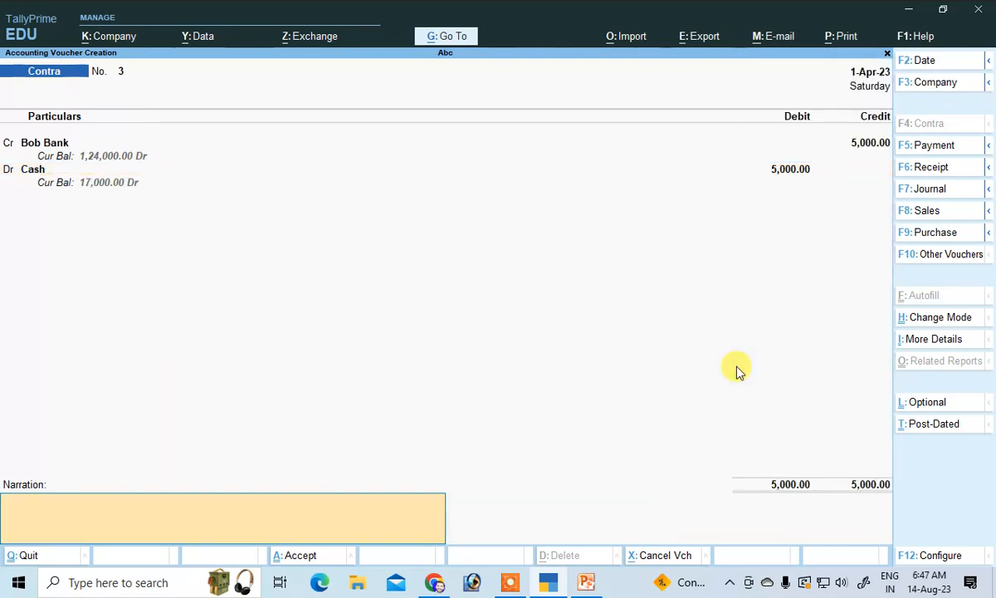
key(Return)
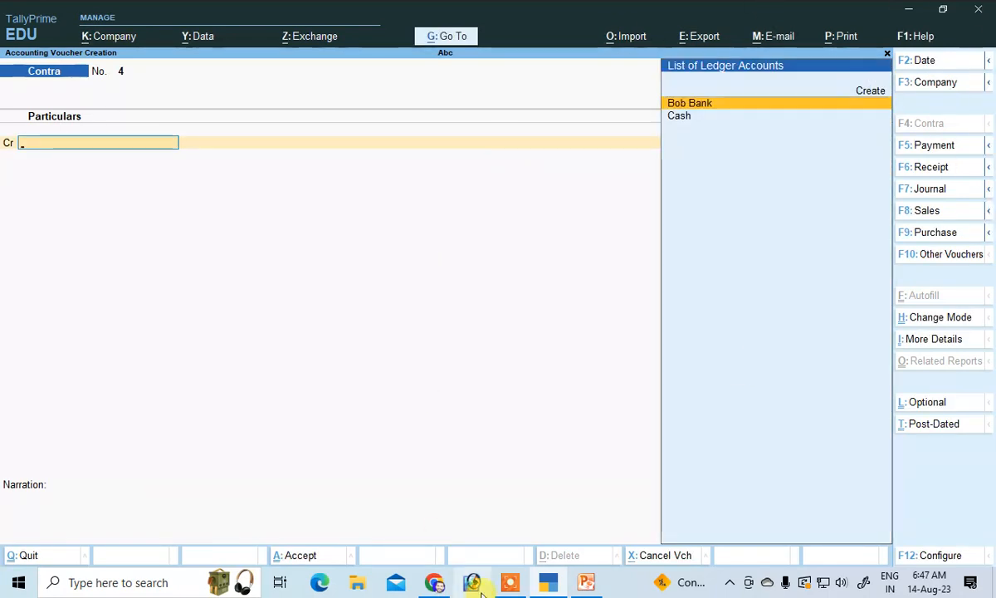
Recheck the slide's transactions, quit voucher entry in TallyPrime and review all vouchers in the Day Book's detailed view.
click(602, 586)
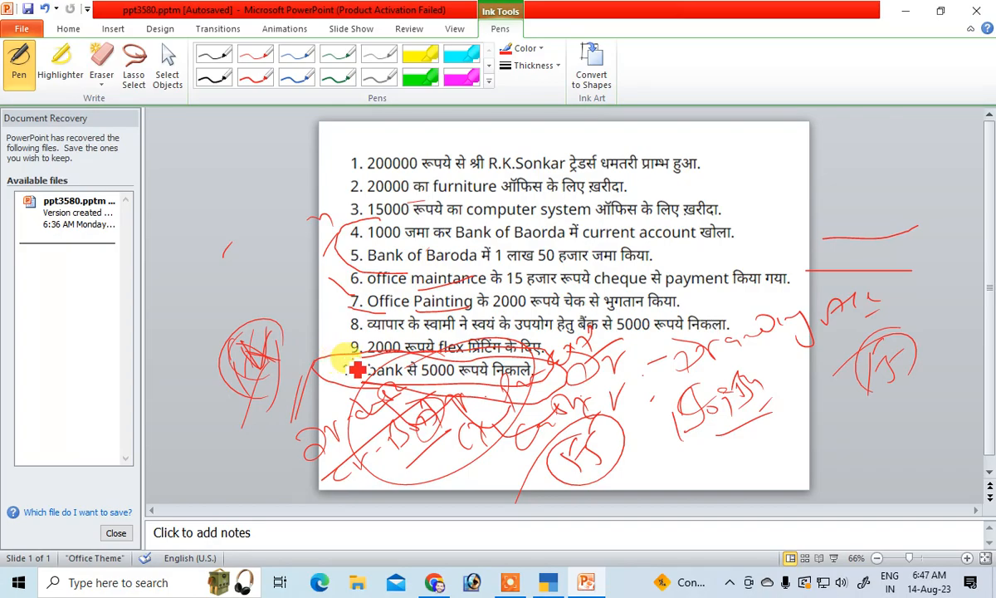
click(548, 582)
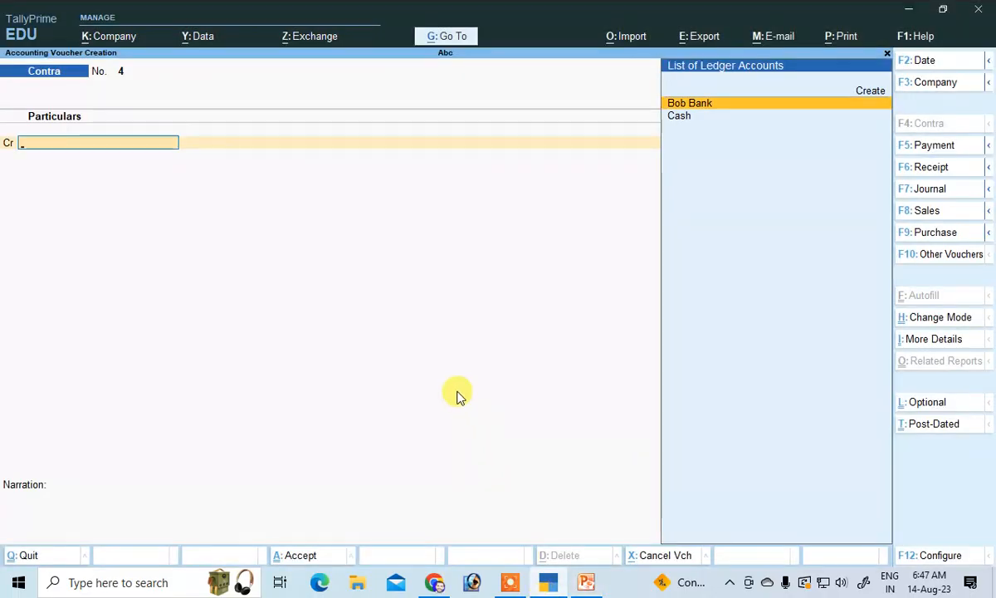
key(Escape)
key(y)
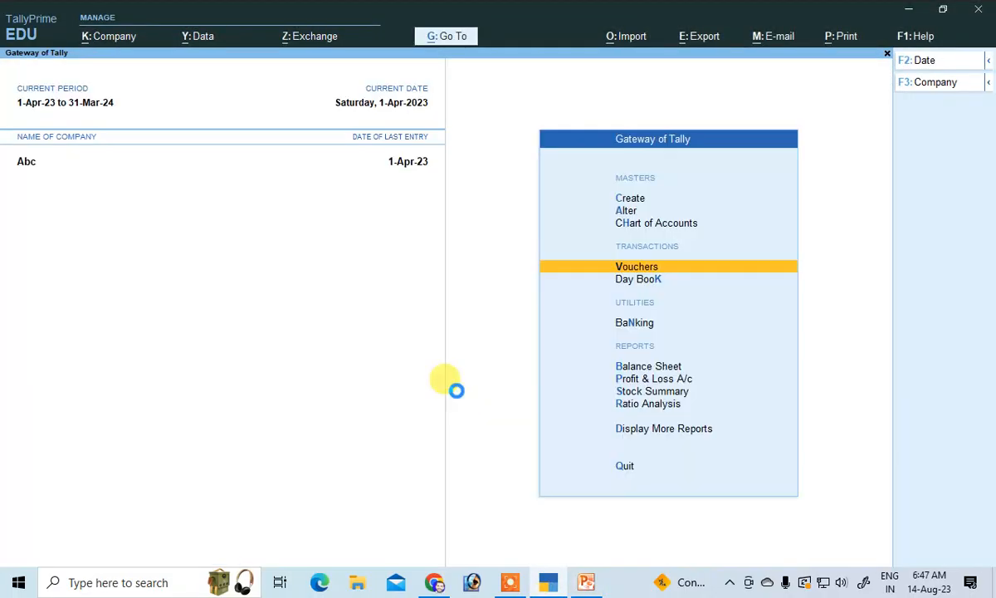
click(633, 280)
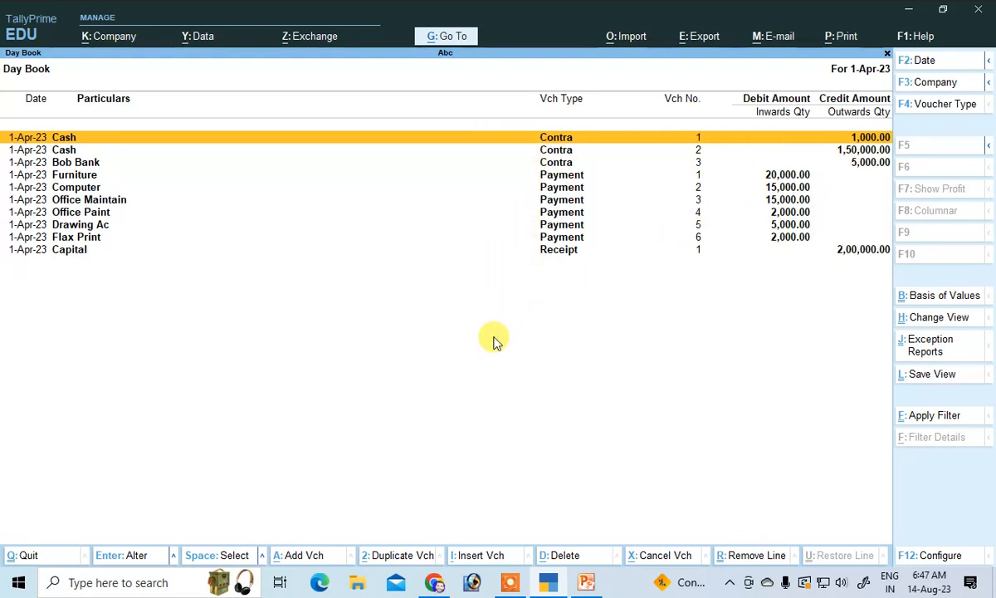
key(alt+F5)
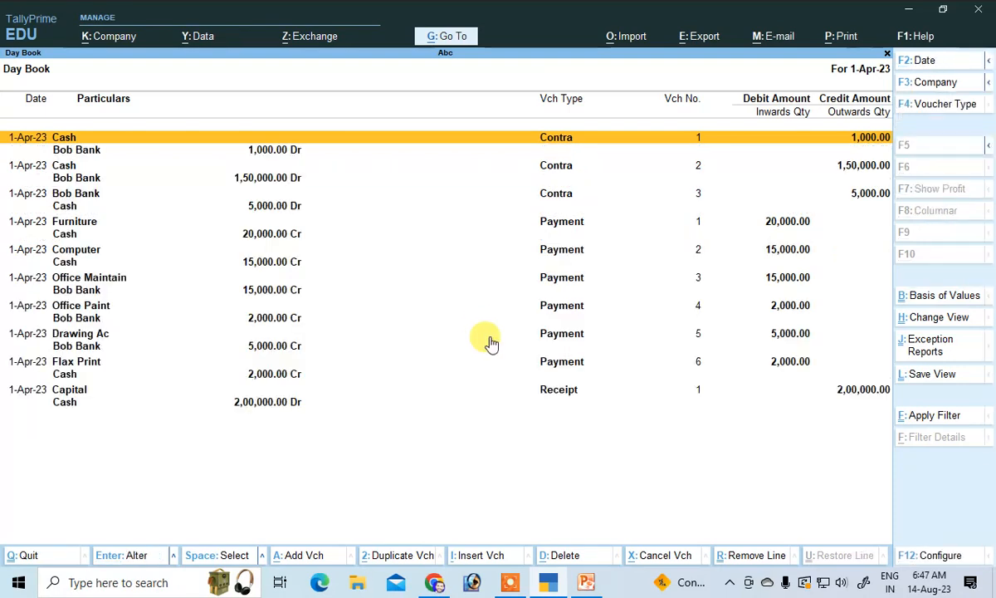